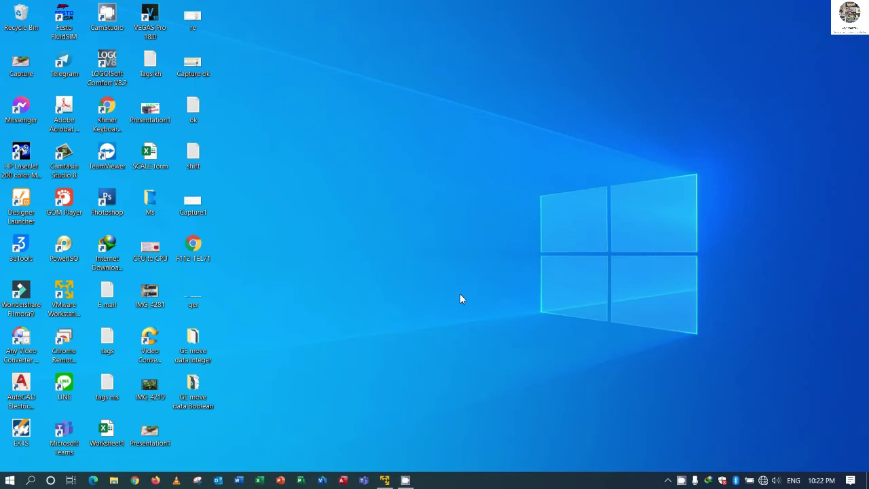
# Switch to the virtual machine running Proficy Machine Edition and view the Move_Boolean and Move ladder blocks.
pyautogui.click(385, 480)
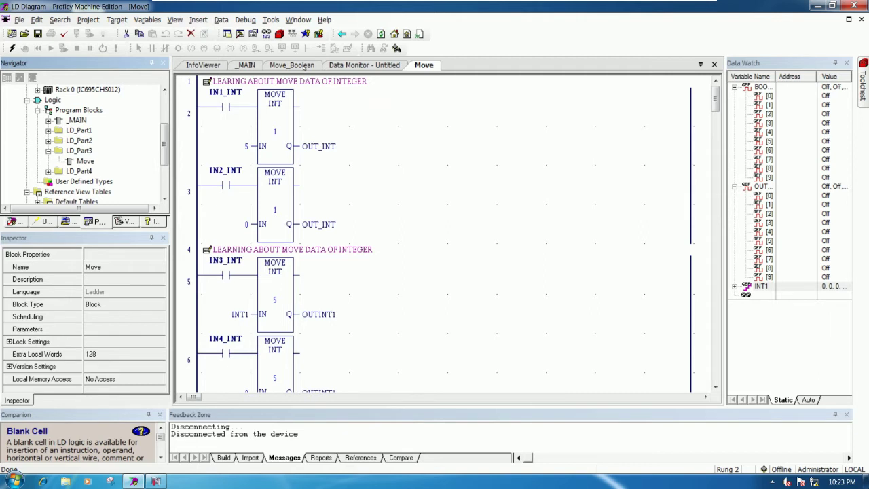
pyautogui.click(293, 64)
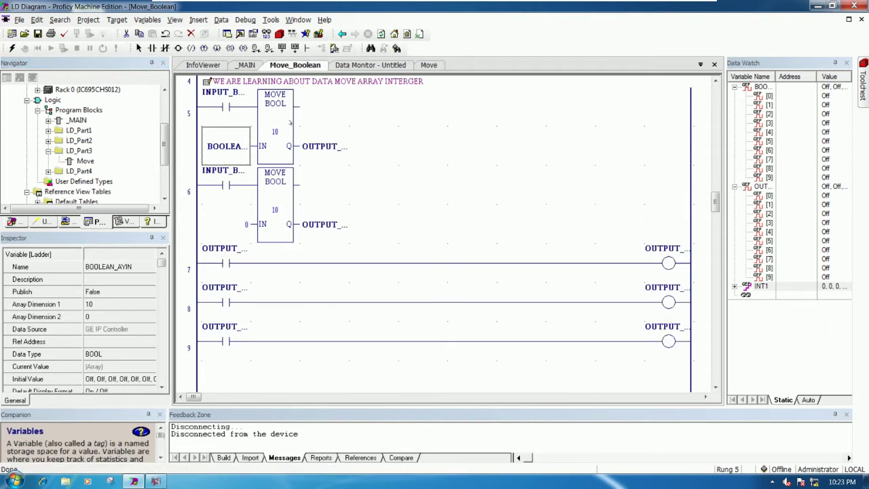
pyautogui.click(425, 65)
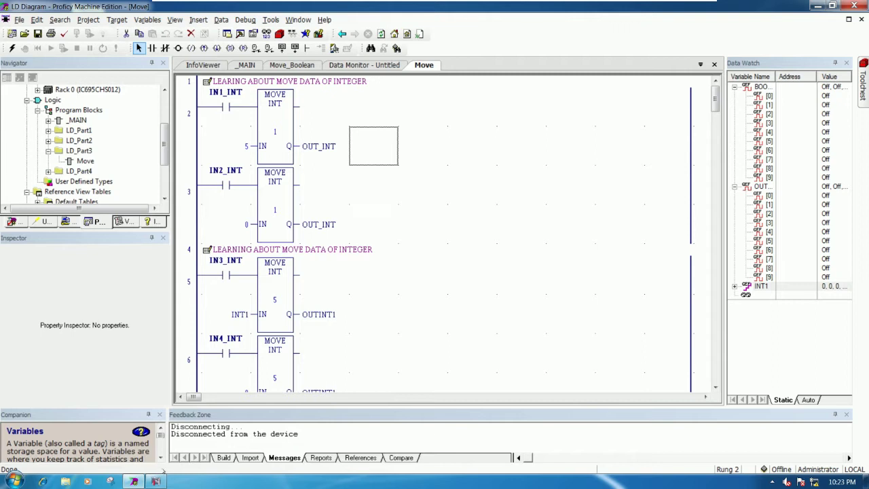
# Switch to the LDPROJECT window in CIMPLICITY Workbench and reposition it beside the Move ladder logic.
pyautogui.click(157, 480)
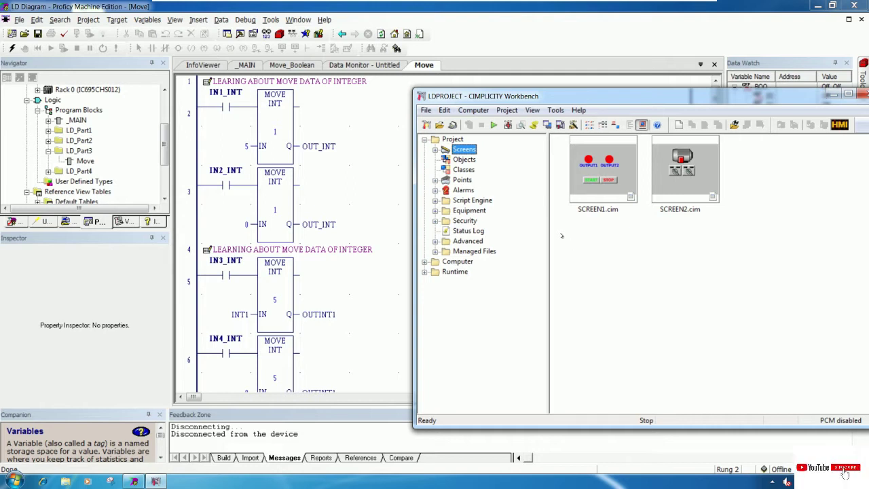
pyautogui.moveTo(625, 96); pyautogui.dragTo(600, 96)
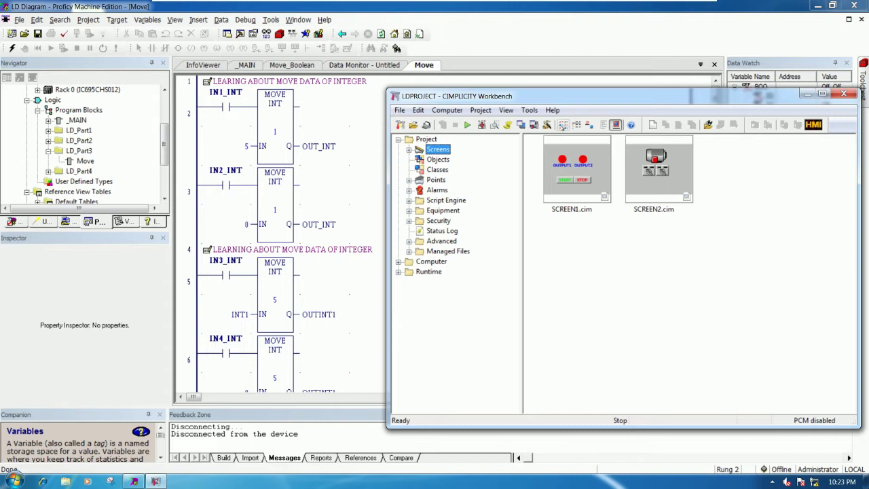
pyautogui.moveTo(547, 97); pyautogui.dragTo(574, 95)
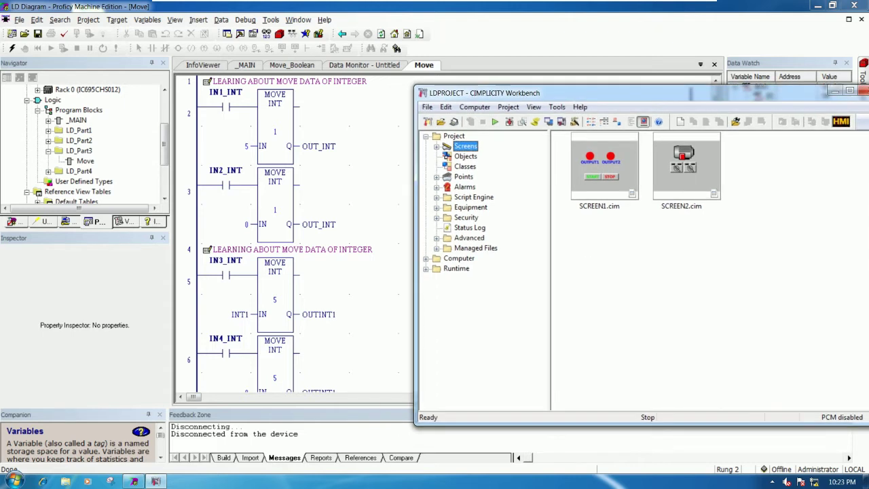
# Review the rung 2 IN1_INT contact's properties and the LDPROJECT point list in CIMPLICITY Workbench.
pyautogui.click(229, 113)
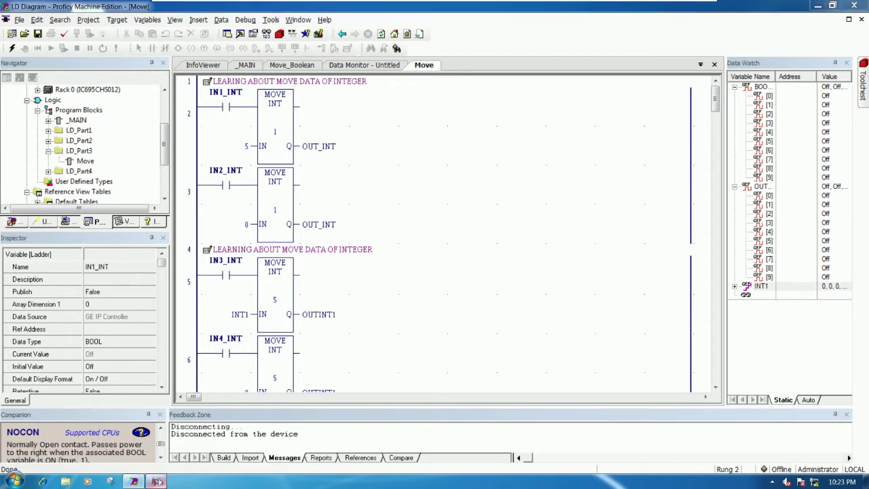
pyautogui.click(154, 481)
pyautogui.click(464, 178)
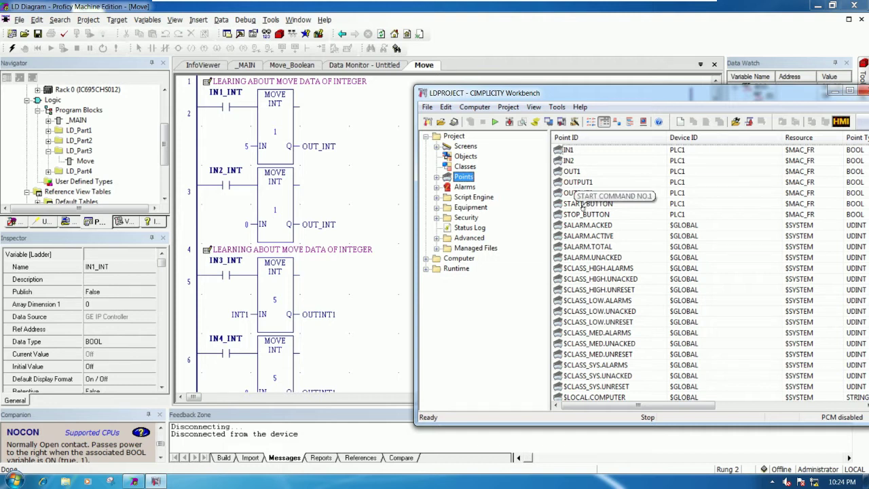
# Switch back to Proficy Machine Edition and set the rung 2 IN1_INT contact's reference address to %M00005.
pyautogui.click(361, 187)
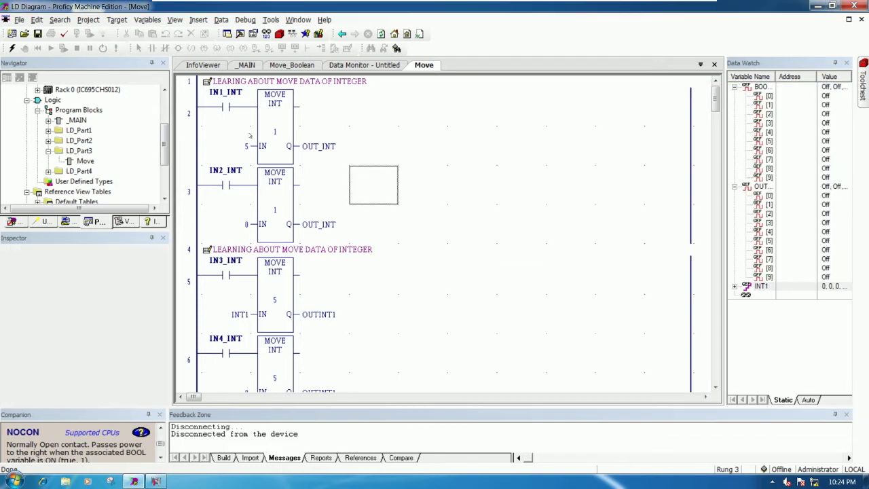
pyautogui.click(232, 115)
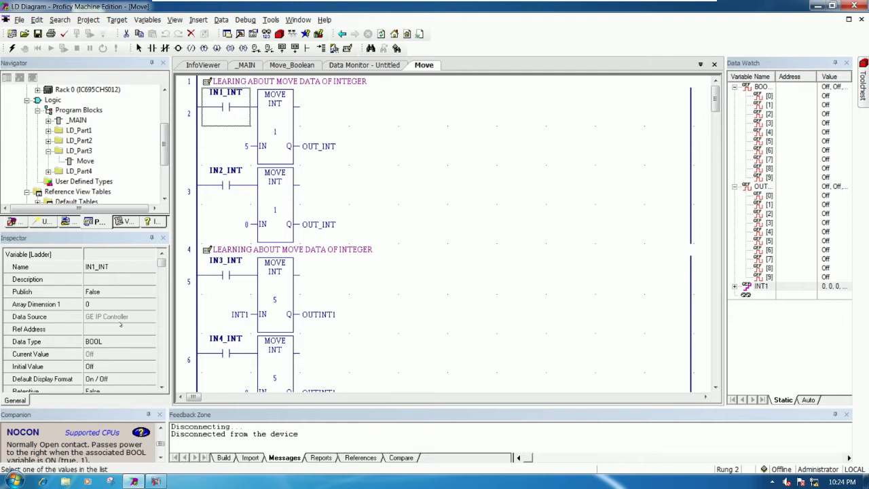
pyautogui.click(102, 329)
pyautogui.write('%M00005')
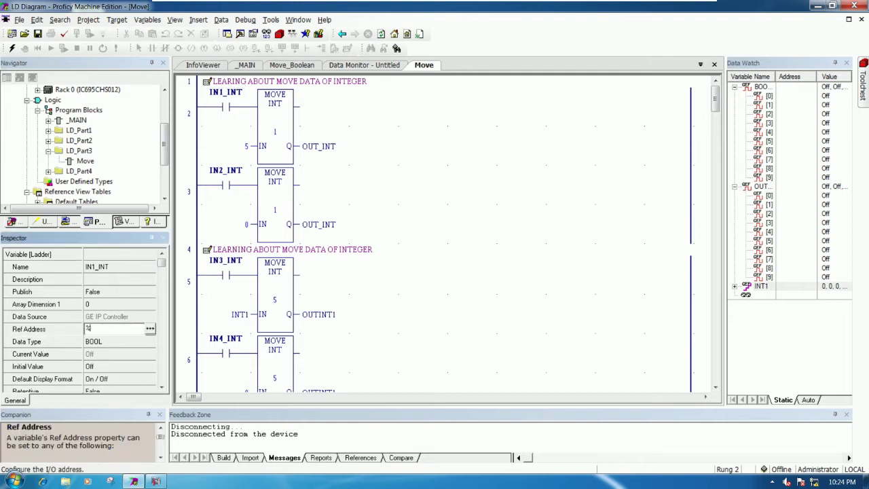
pyautogui.press('Return')
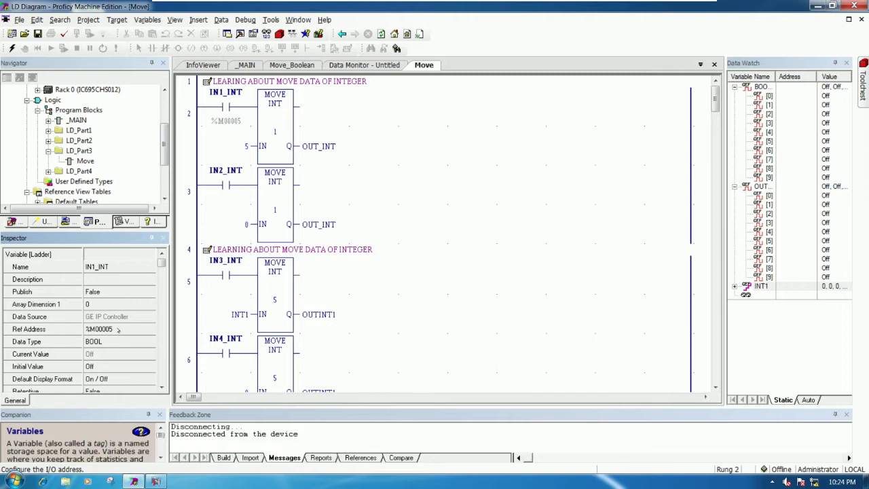
# Set the reference address of the IN2_INT contact in rung 3 to %M00006.
pyautogui.click(225, 184)
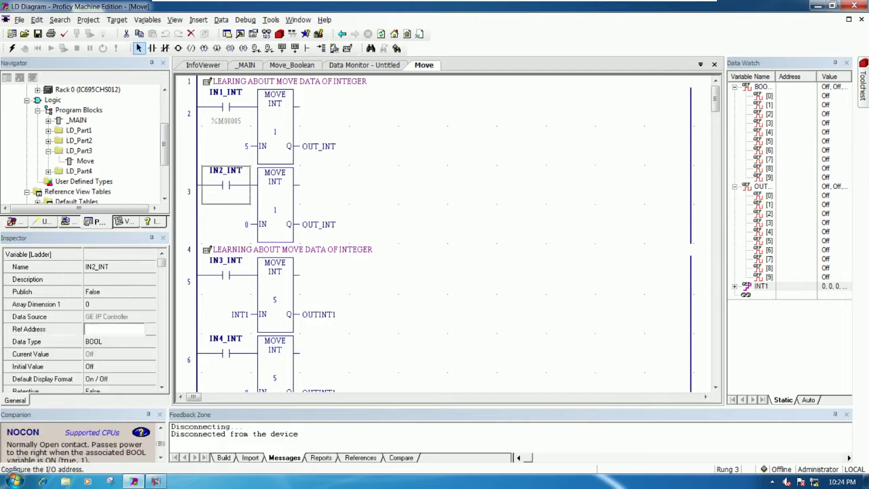
pyautogui.click(116, 329)
pyautogui.write('%')
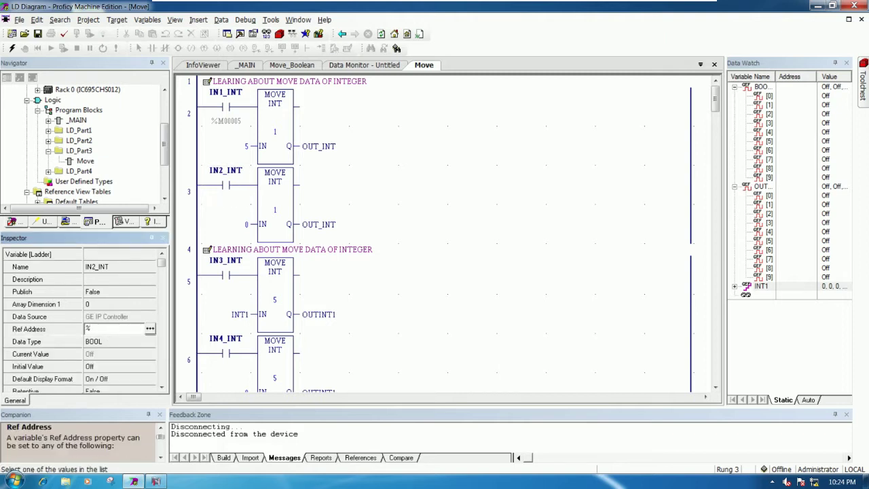
pyautogui.write('M00006')
pyautogui.press('Return')
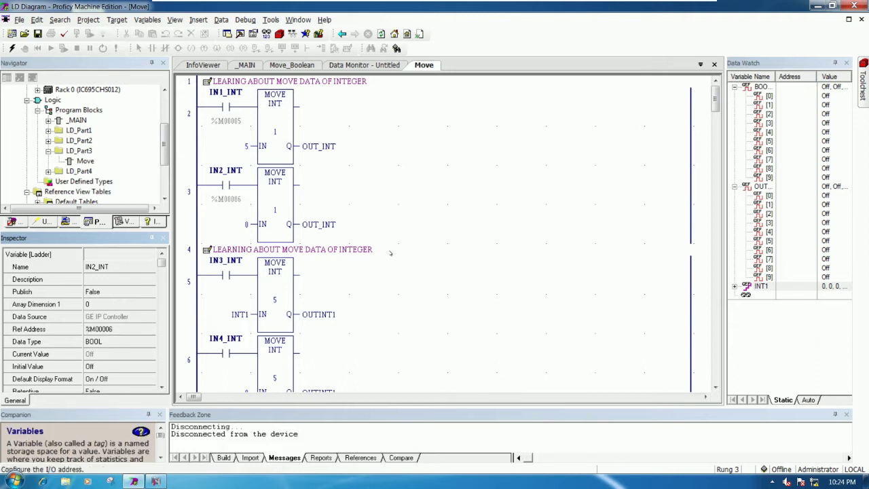
# Set the reference address of OUT_INT, the output variable of the rung 2 MOVE INT block, to %R00001.
pyautogui.click(336, 152)
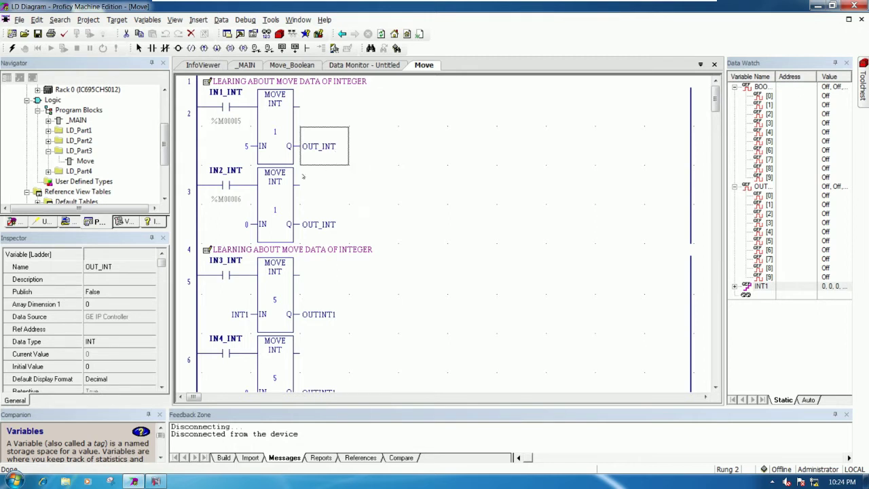
pyautogui.click(119, 329)
pyautogui.write('%')
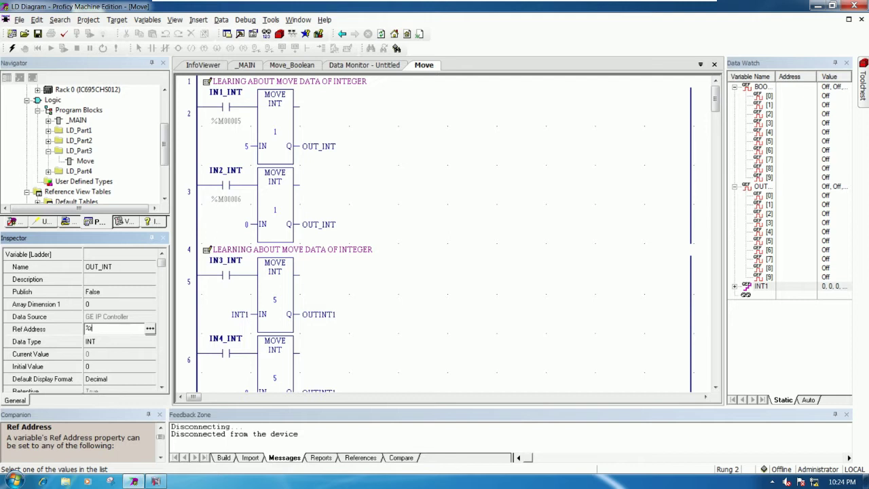
pyautogui.write('R00001')
pyautogui.press('Return')
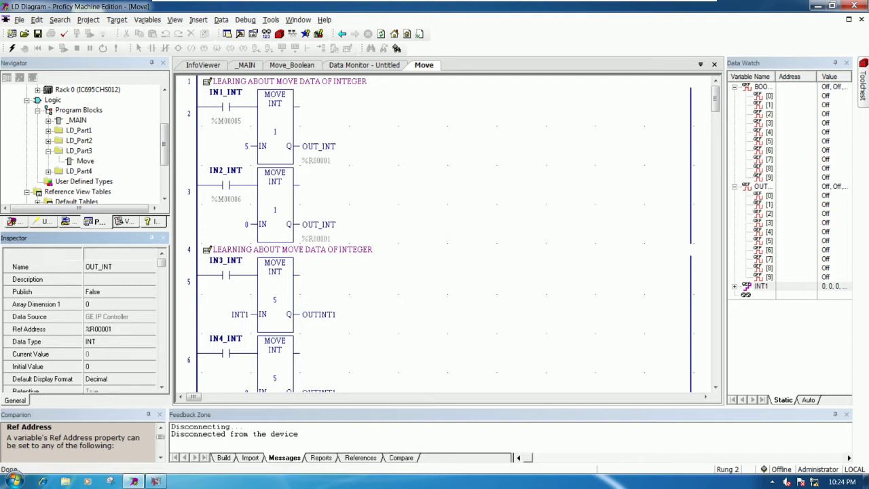
pyautogui.click(424, 297)
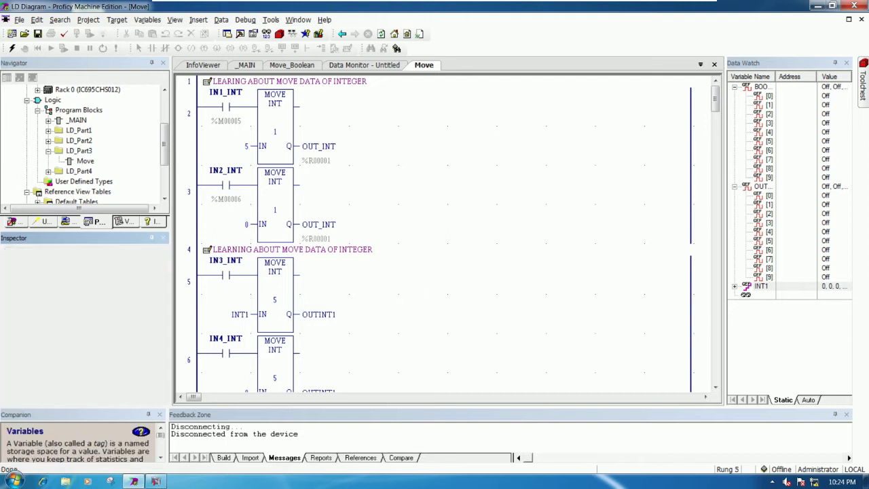
# Set the reference address of the INT1 array feeding the rung 5 MOVE INT block to %R00002.
pyautogui.scroll(-1, 424, 297)
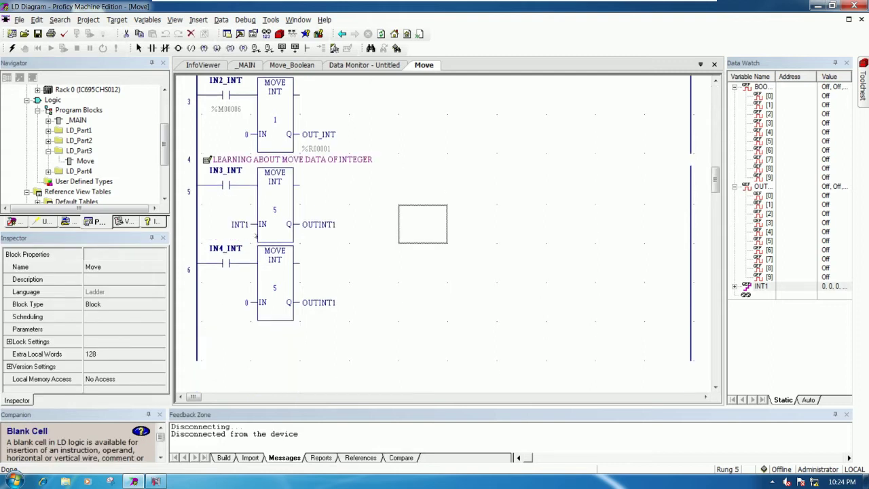
pyautogui.click(242, 228)
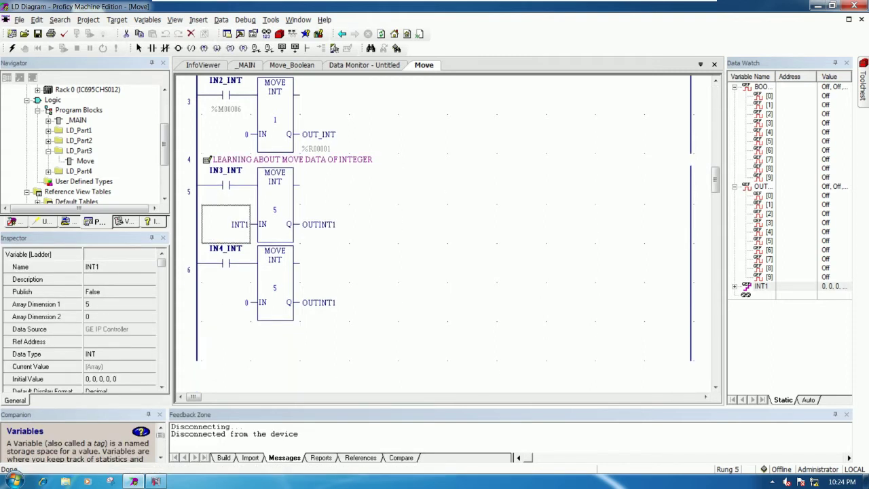
pyautogui.click(96, 342)
pyautogui.write('%I')
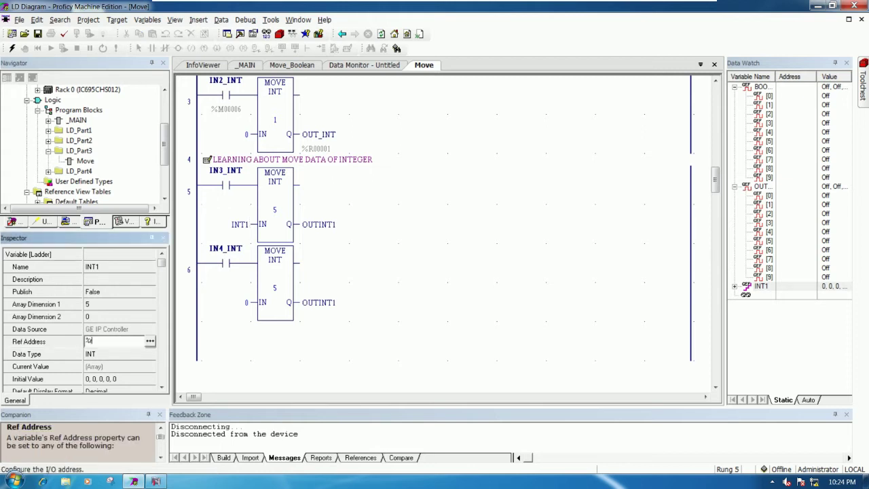
pyautogui.write('R2')
pyautogui.press('Return')
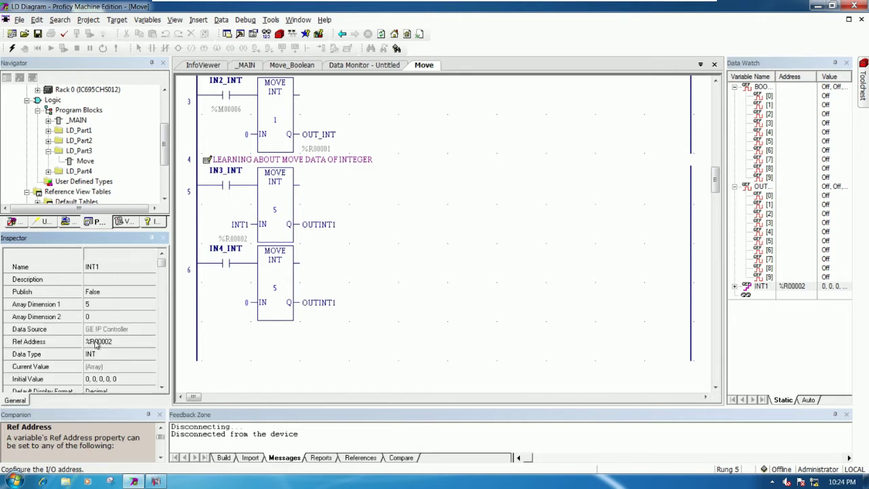
pyautogui.click(241, 229)
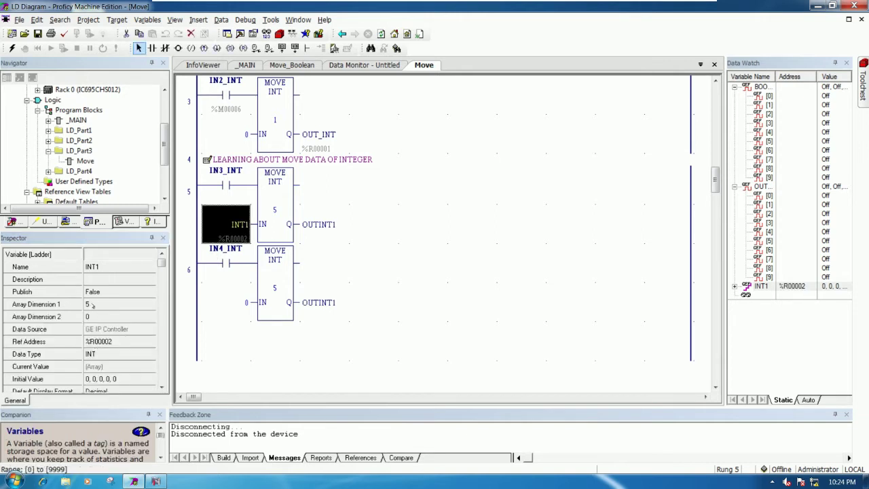
# Set the reference address of the OUTINT1 array on the rung 5 MOVE INT output to %R00007.
pyautogui.click(339, 231)
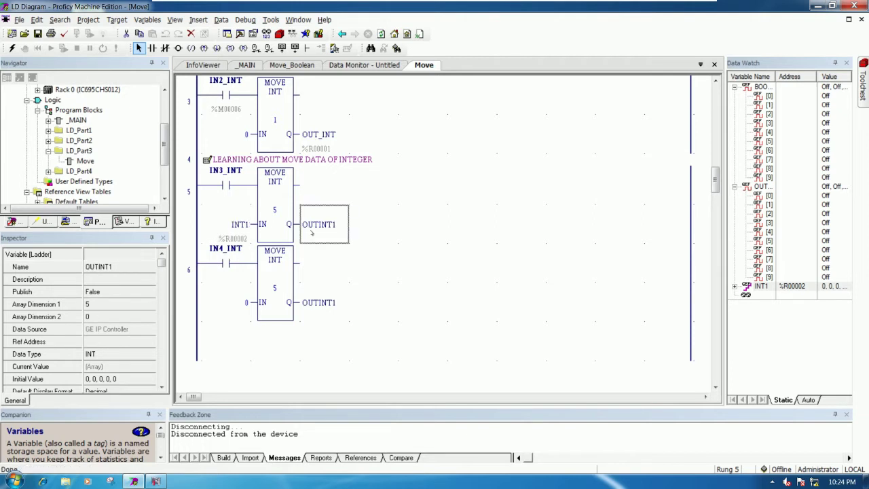
pyautogui.click(115, 341)
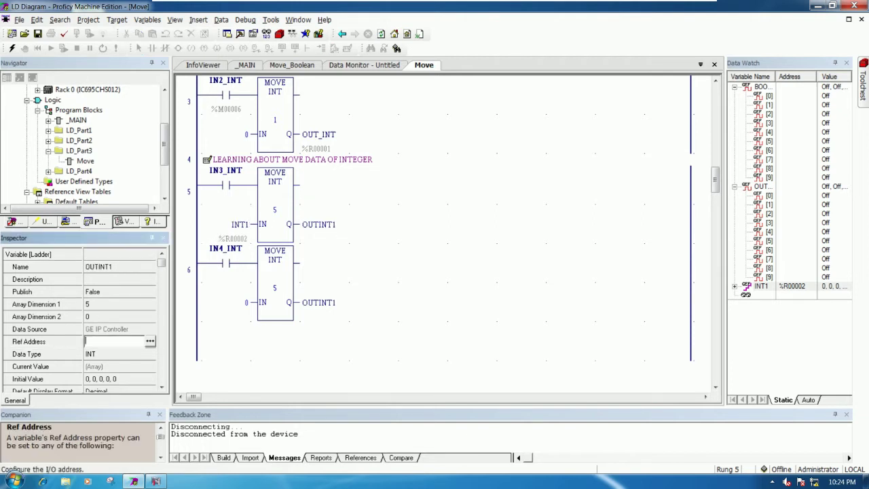
pyautogui.write('%R00007')
pyautogui.press('Return')
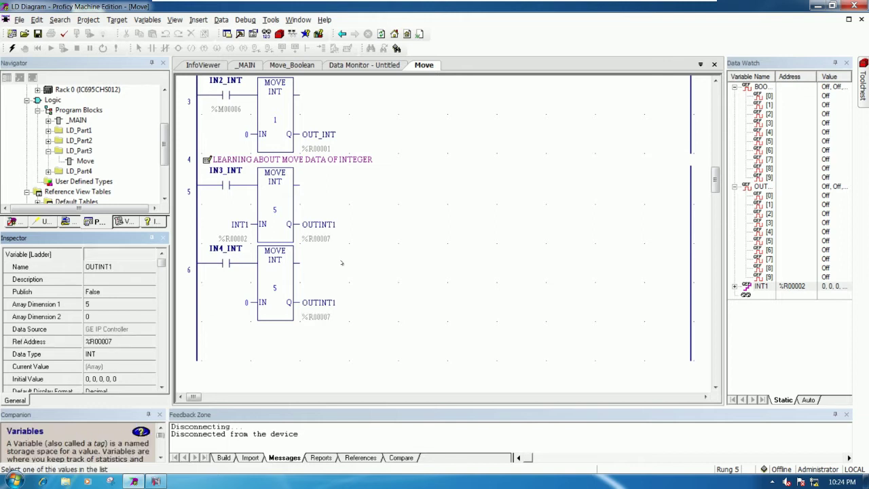
pyautogui.click(372, 263)
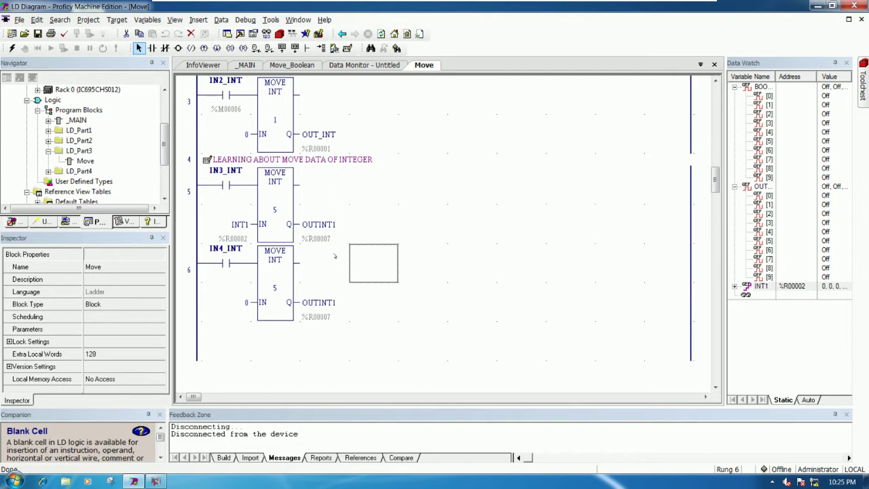
pyautogui.press('Up')
pyautogui.press('Left')
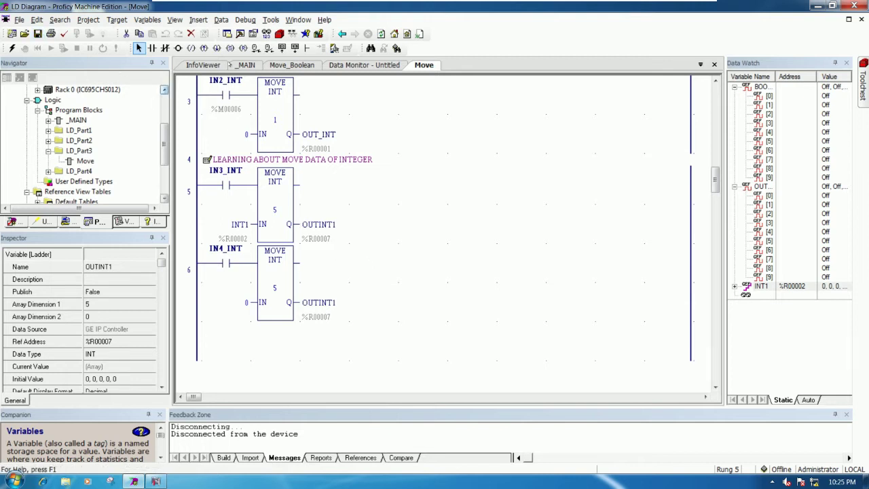
# In the Move_Boolean block, set the reference address of the rung 5 INPUT_BOOLEAN3 contact to %M00007.
pyautogui.click(299, 65)
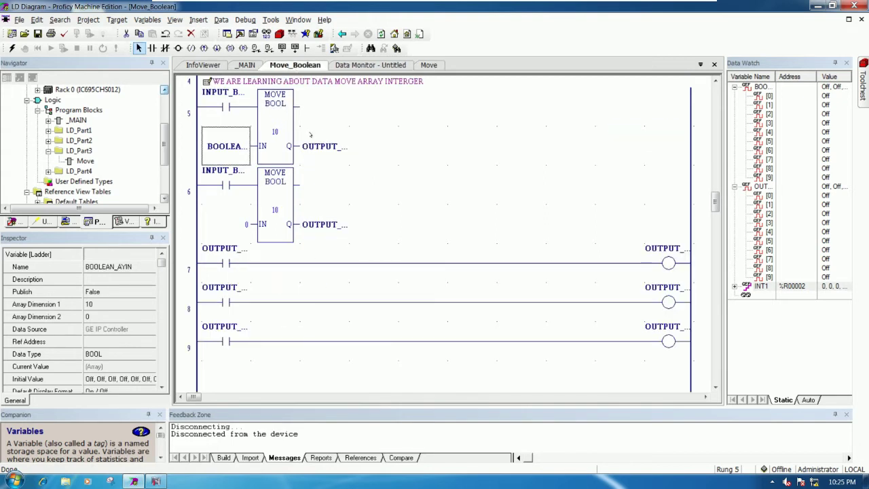
pyautogui.click(333, 160)
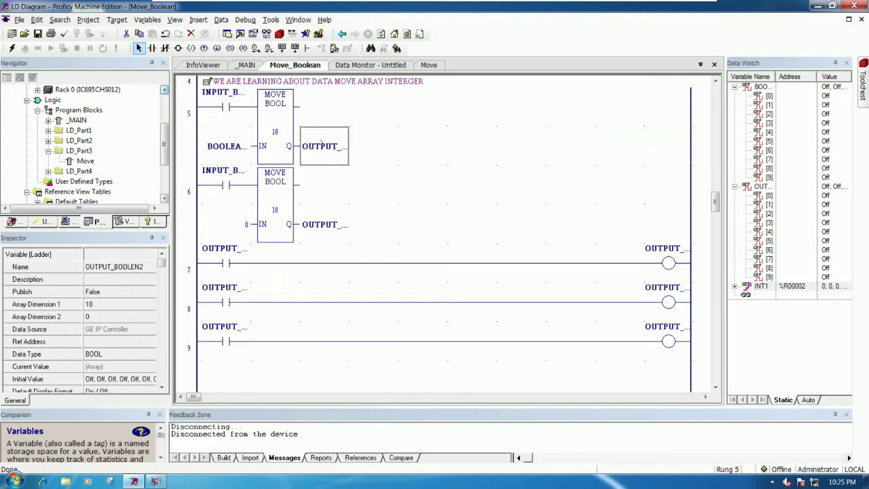
pyautogui.click(226, 146)
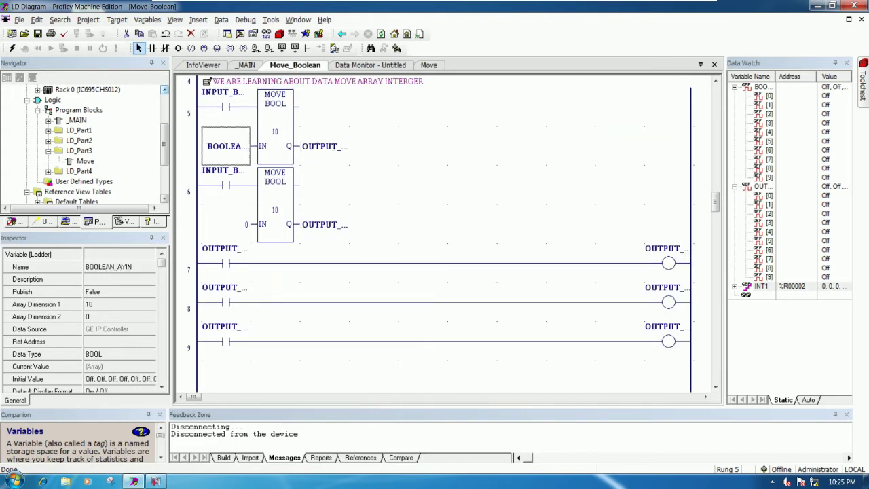
pyautogui.click(221, 110)
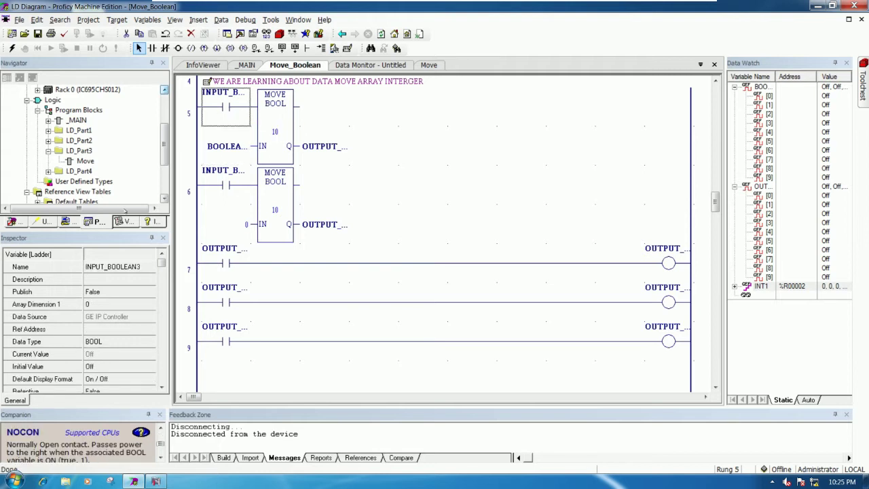
pyautogui.click(94, 330)
pyautogui.write('%M00007')
pyautogui.press('Return')
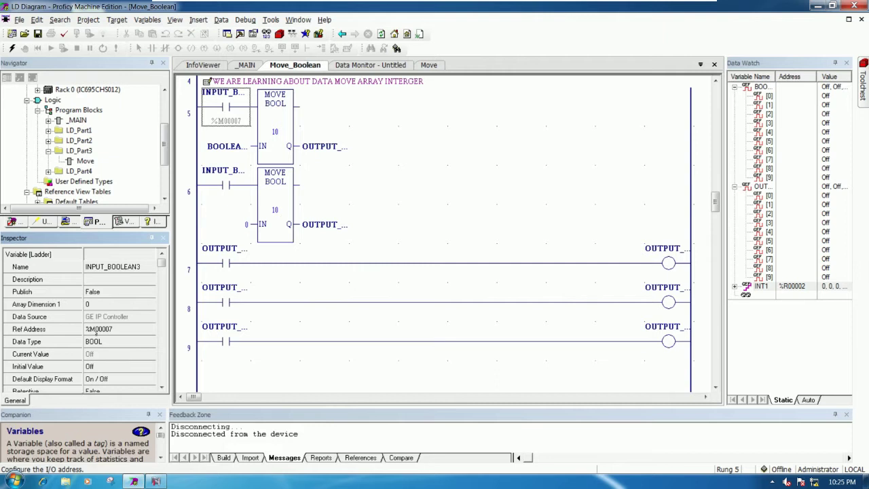
# Set the reference address of the rung 6 INPUT_BOOLEAN4 contact to %M00008.
pyautogui.click(226, 184)
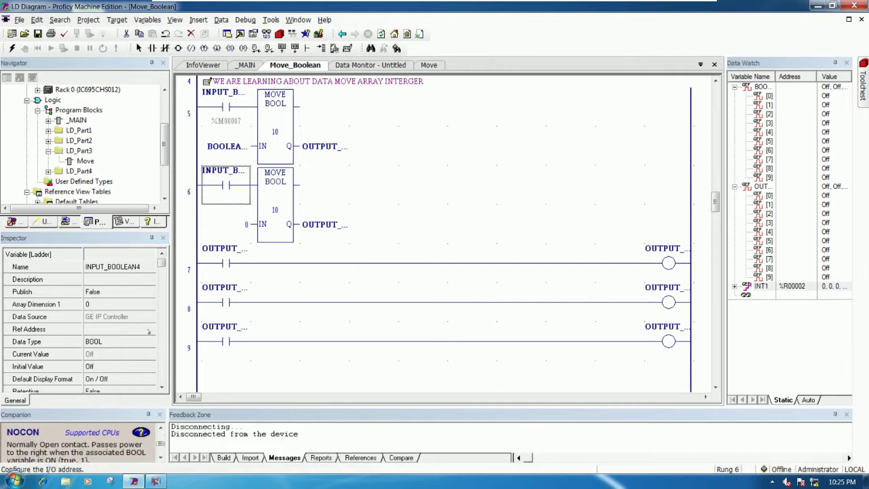
pyautogui.click(102, 329)
pyautogui.write('%M8')
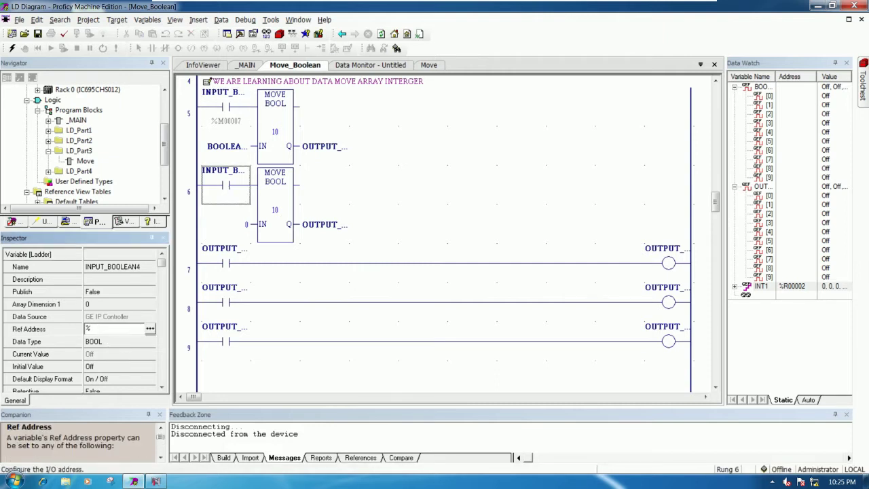
pyautogui.press('Return')
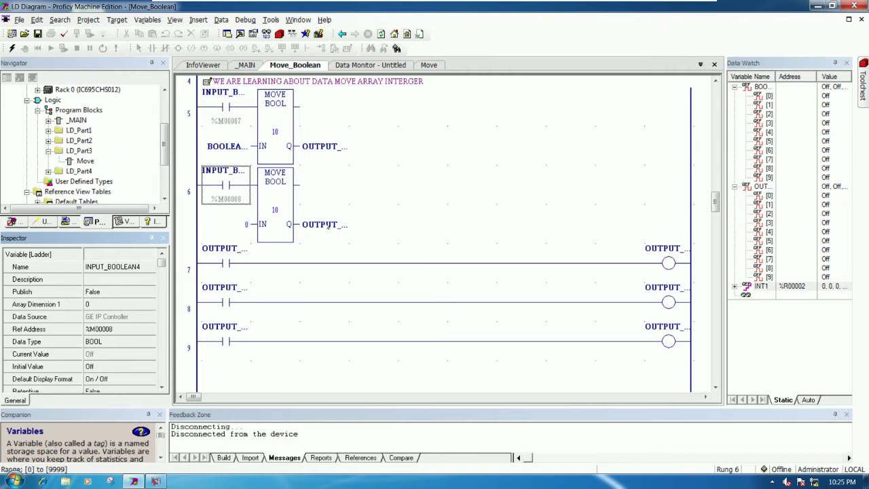
# Set the reference address of the rung 7 output coil OUTPUT_BOOLEN0 to %M00009.
pyautogui.click(669, 263)
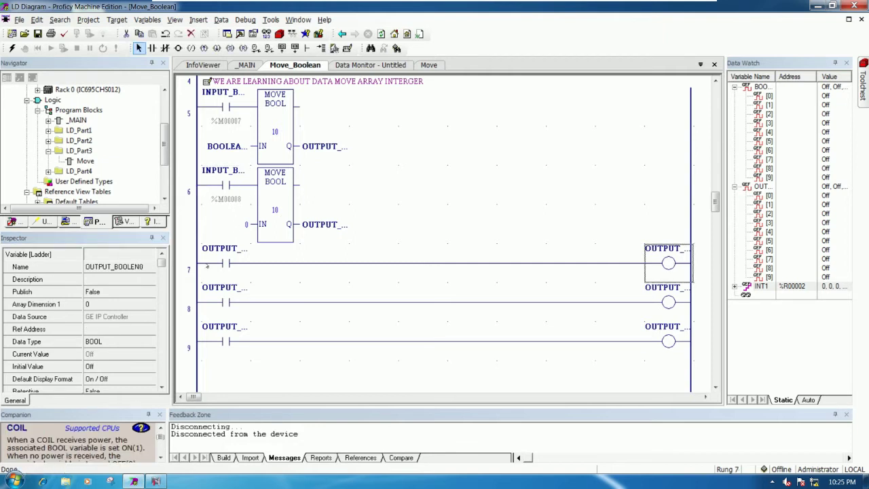
pyautogui.click(222, 262)
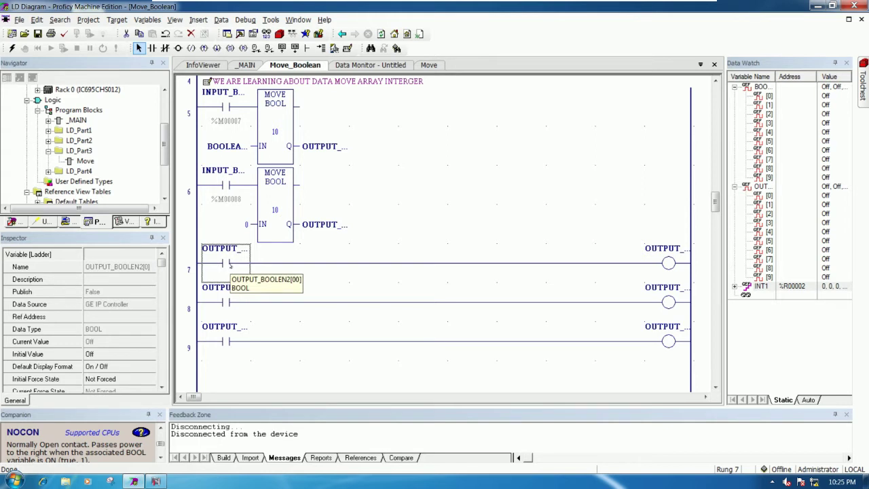
pyautogui.click(655, 258)
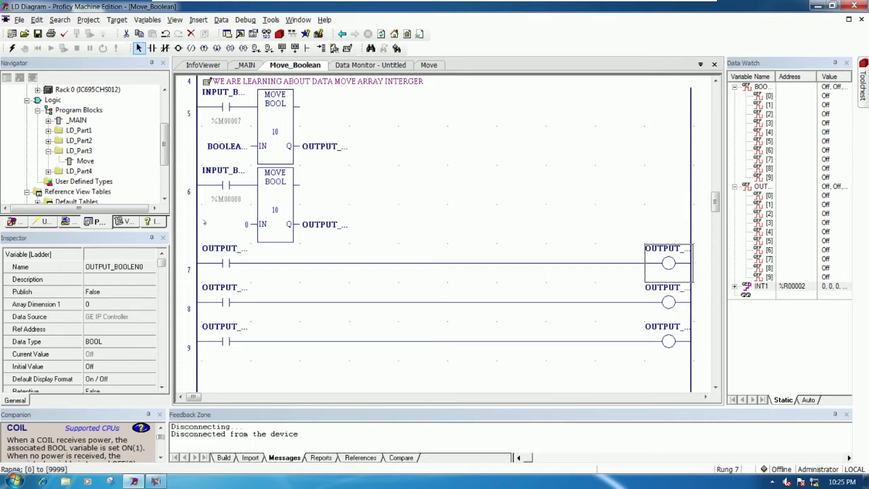
pyautogui.click(119, 329)
pyautogui.write('m9')
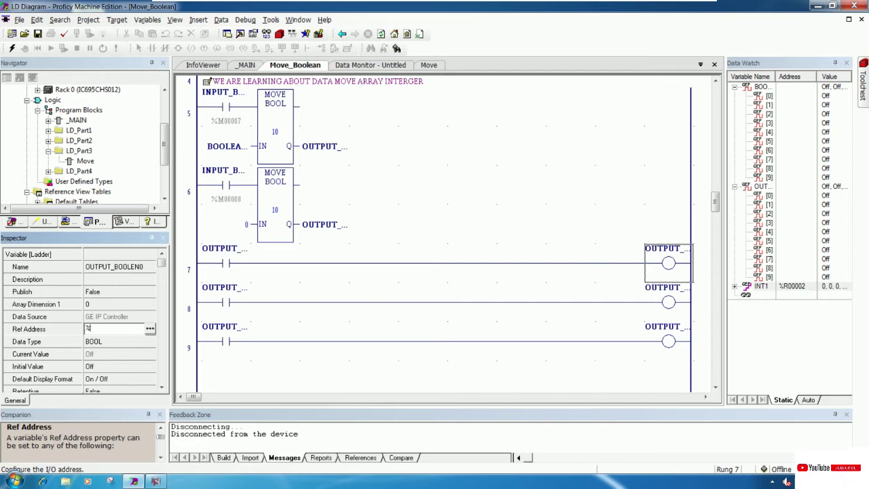
pyautogui.press('Return')
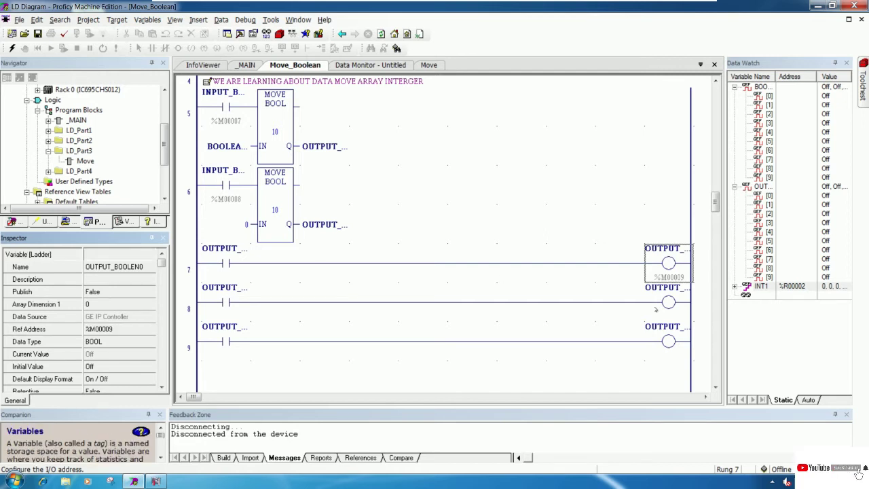
# Set the reference address of the rung 8 output coil OUTPUT_BOOLEN1 to %M00010.
pyautogui.press('Down')
pyautogui.click(119, 329)
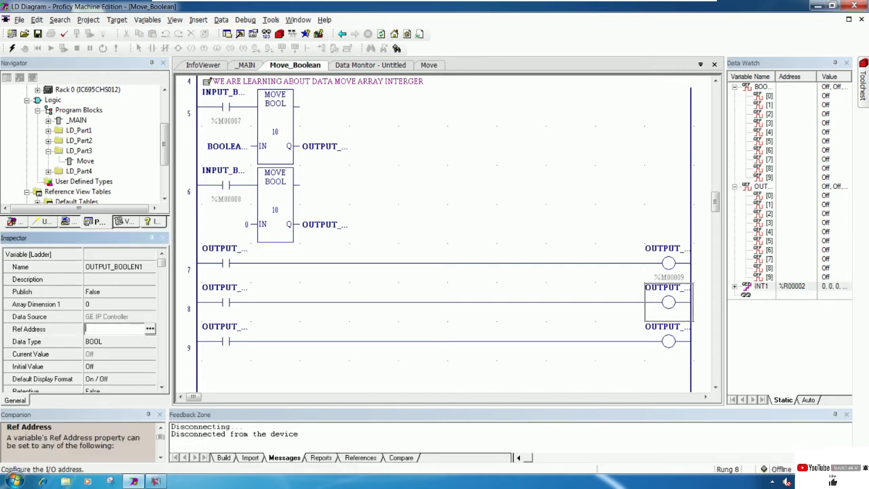
pyautogui.write('m10')
pyautogui.press('Return')
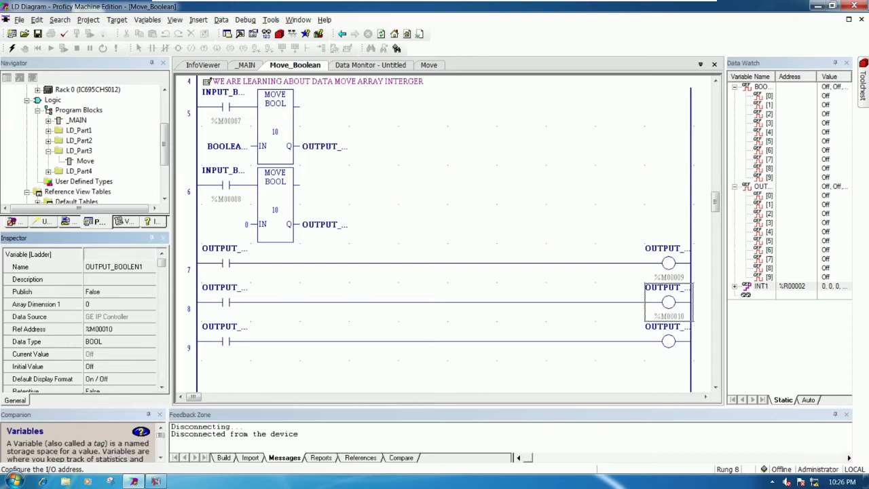
# Set the reference address of the rung 9 output coil OUTPUT_BOOLEN9 to %M00011.
pyautogui.click(655, 350)
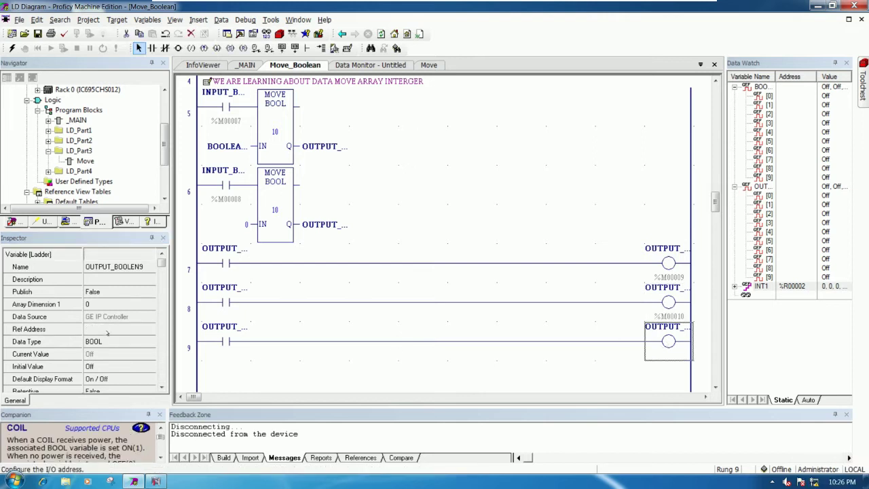
pyautogui.click(119, 329)
pyautogui.write('m11')
pyautogui.press('Return')
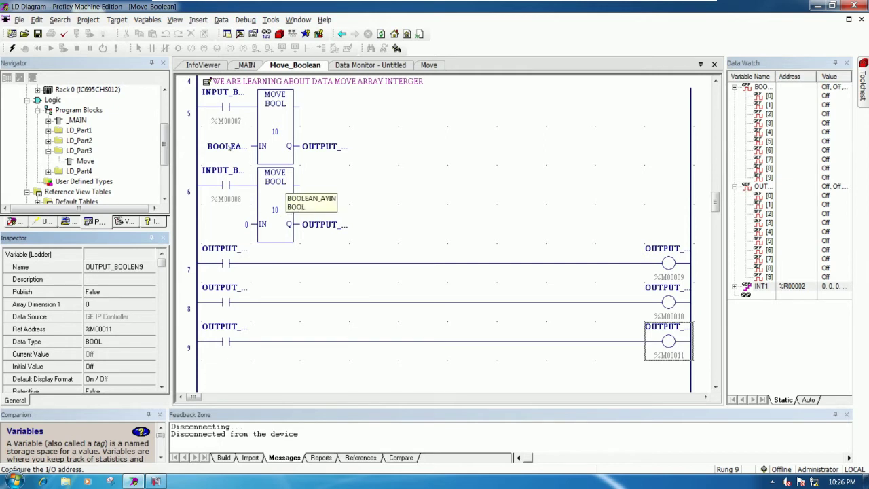
# Set the reference address of the BOOLEAN_AYIN array feeding the rung 5 MOVE BOOL block to %M00012.
pyautogui.click(230, 147)
pyautogui.scroll(1, 257, 178)
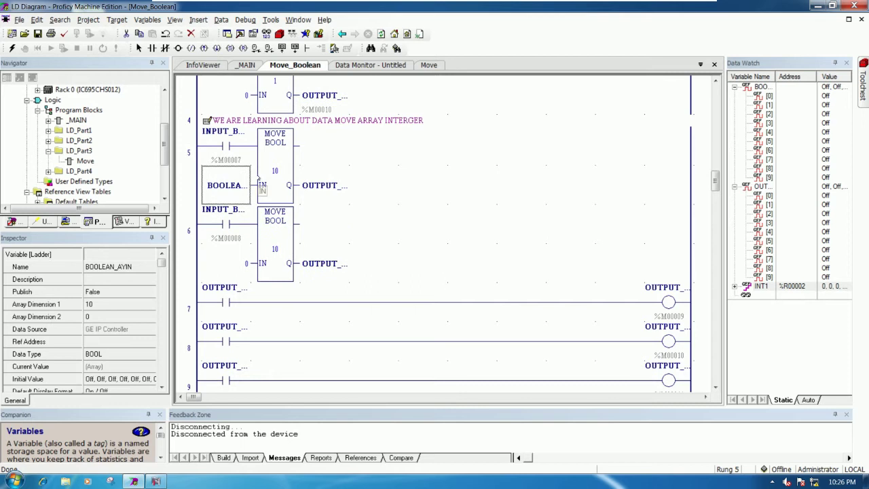
pyautogui.scroll(3, 258, 178)
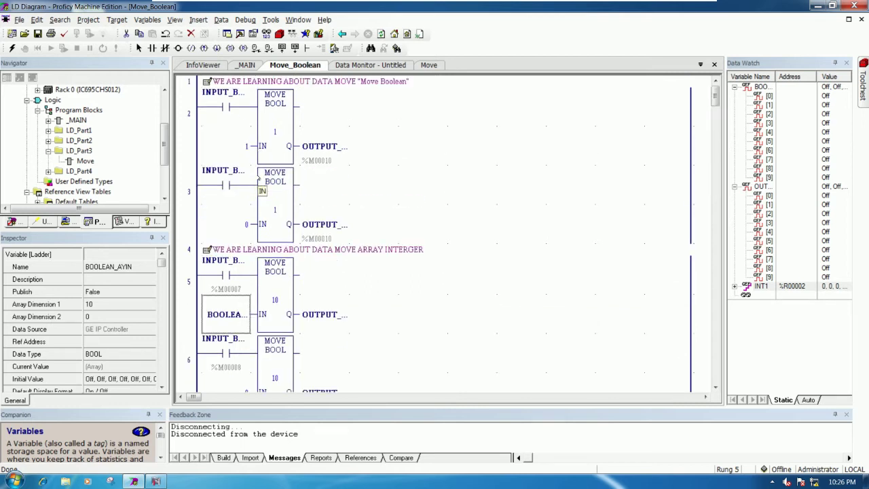
pyautogui.scroll(-3, 258, 179)
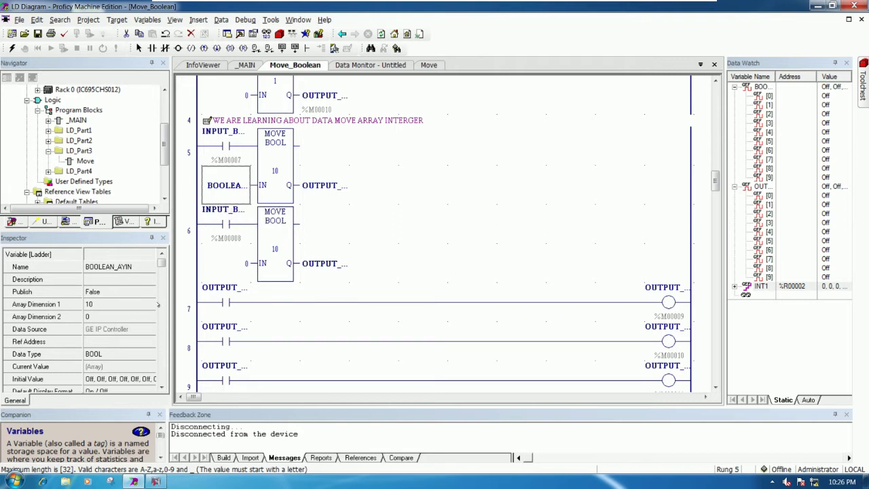
pyautogui.click(103, 343)
pyautogui.write('%M12')
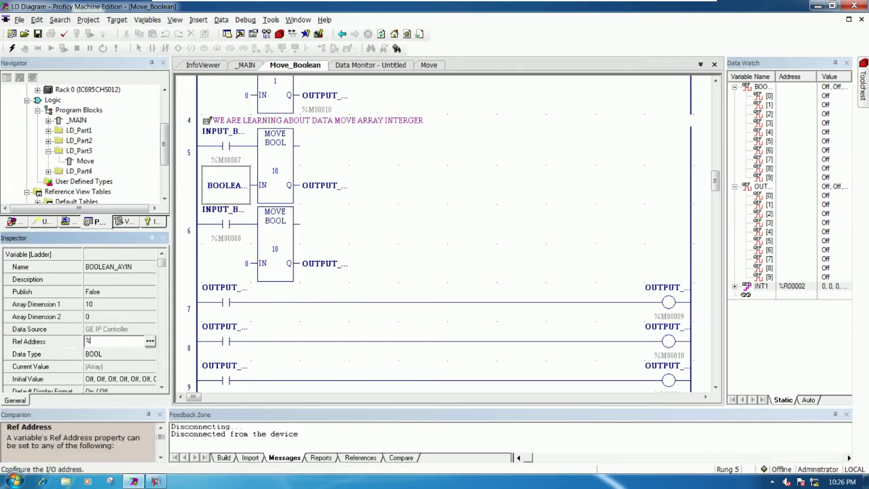
pyautogui.press('Return')
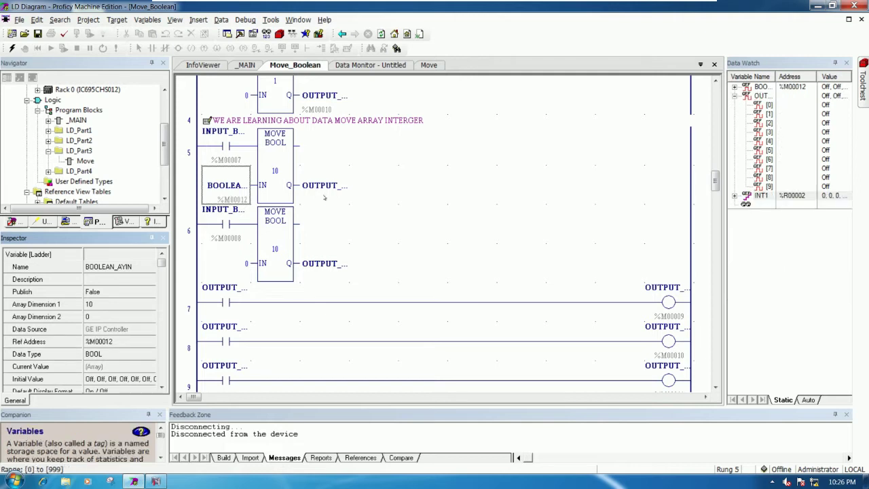
# Set the reference address of the OUTPUT_BOOLEN2 array on the rung 5 MOVE BOOL output to %M00022.
pyautogui.click(324, 185)
pyautogui.click(112, 342)
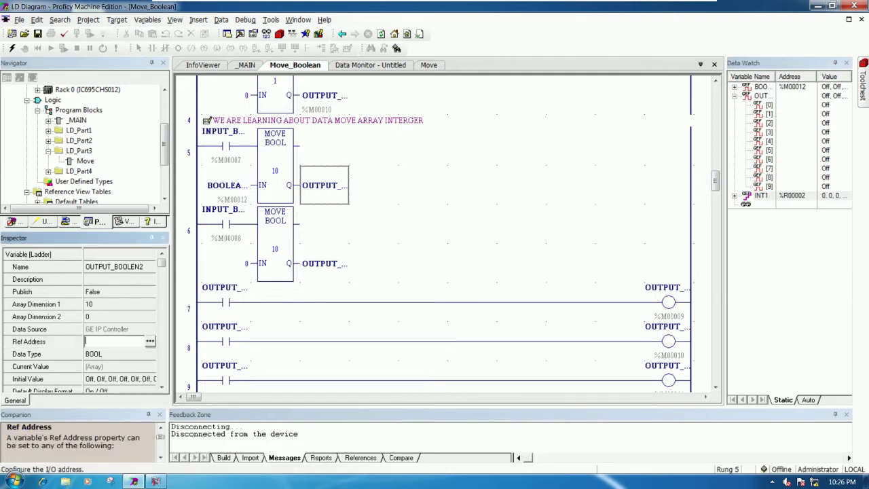
pyautogui.write('%M00022')
pyautogui.press('Return')
pyautogui.click(414, 224)
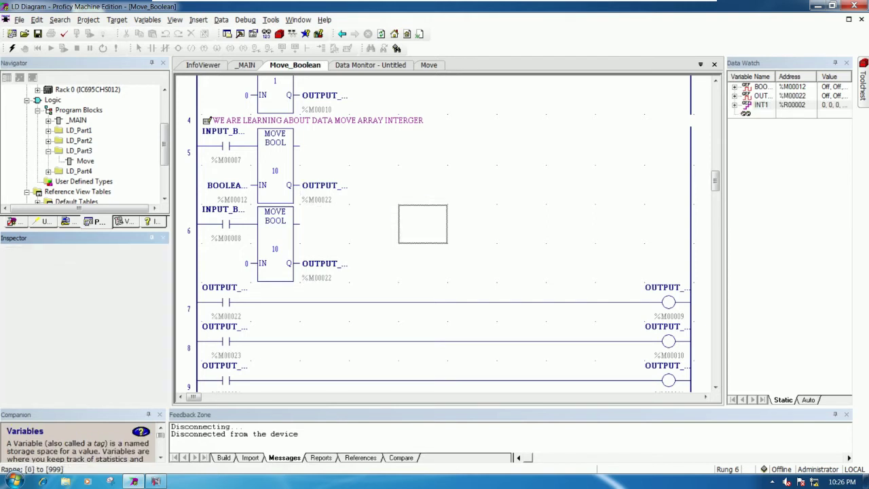
pyautogui.click(317, 194)
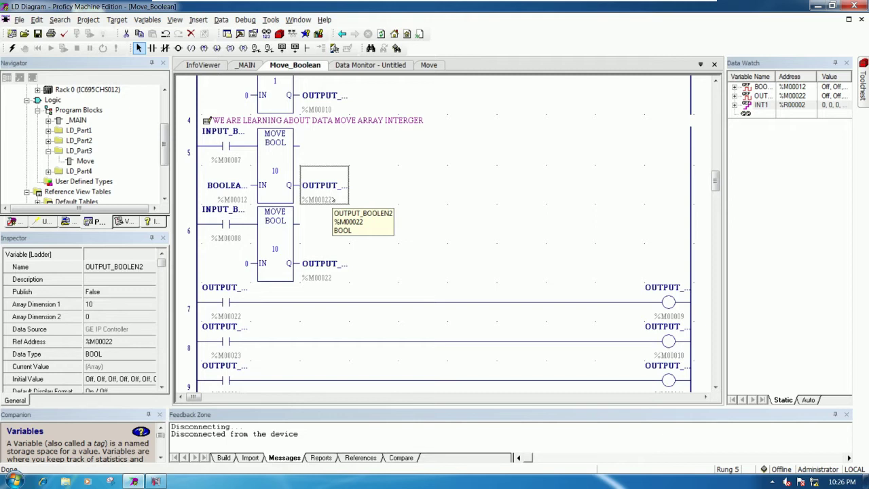
pyautogui.click(388, 184)
# Set the reference address of the rung 2 INPUT_BOOLEAN1 contact to %M00032.
pyautogui.scroll(5, 389, 182)
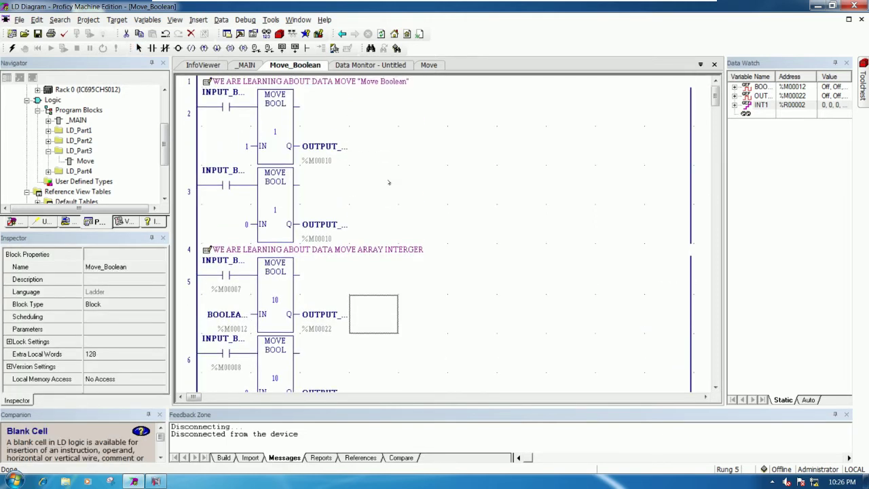
pyautogui.click(245, 123)
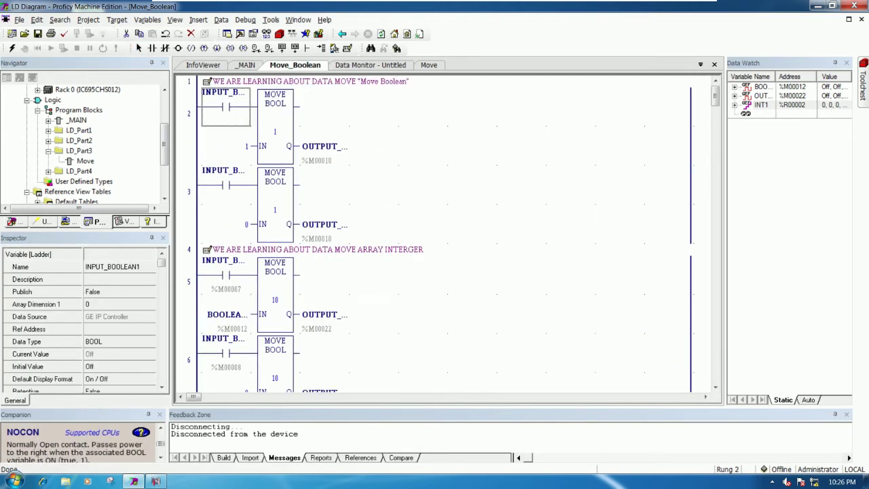
pyautogui.click(116, 328)
pyautogui.write('m32')
pyautogui.press('Return')
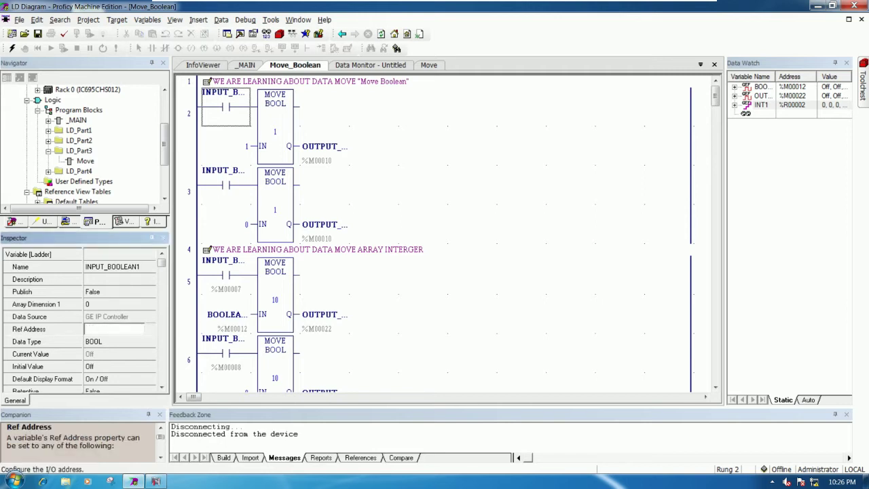
# Set the reference address of the rung 3 INPUT_BOOLEAN2 contact to %M00033.
pyautogui.click(229, 185)
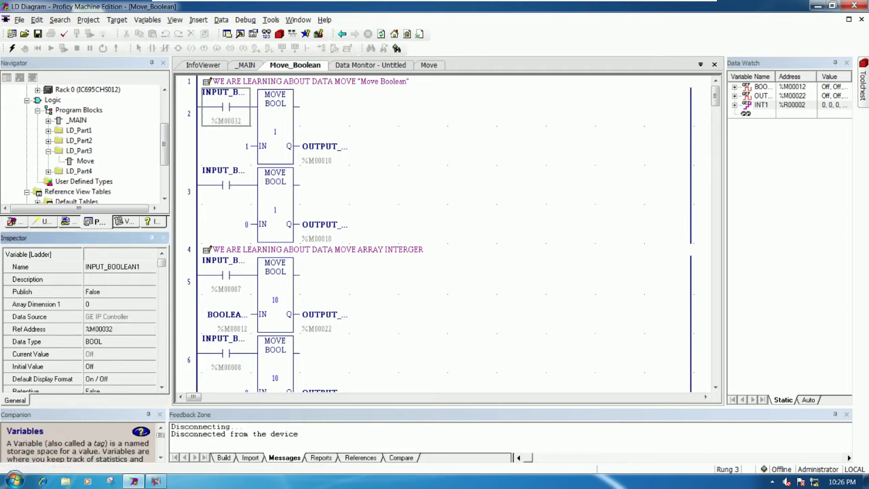
pyautogui.click(112, 329)
pyautogui.write('m33')
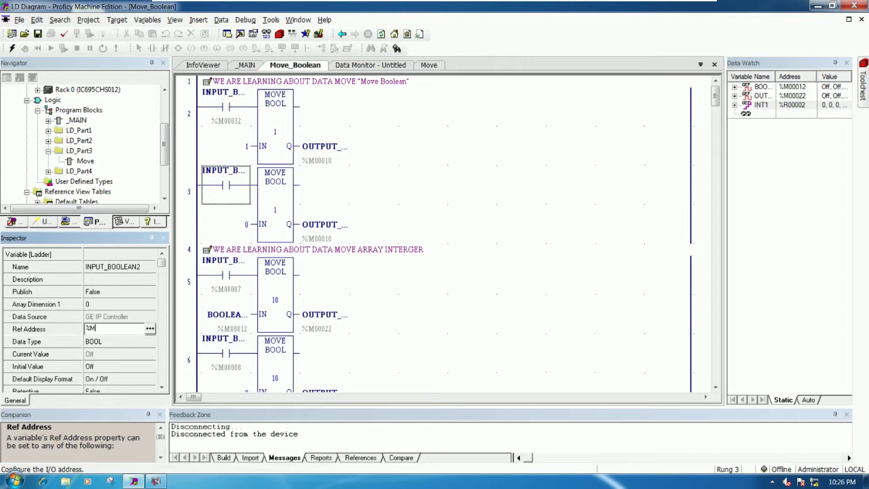
pyautogui.press('Return')
pyautogui.click(443, 190)
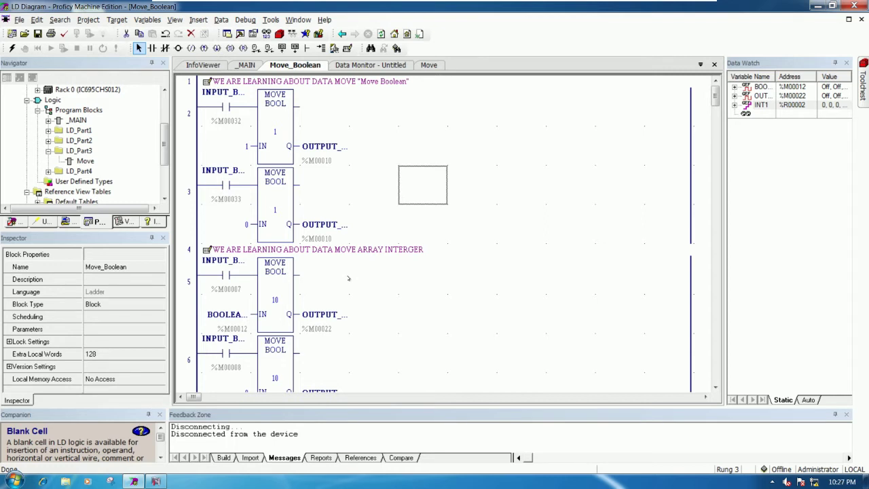
# Save the project and validate the target logic.
pyautogui.scroll(-3, 349, 278)
pyautogui.click(354, 277)
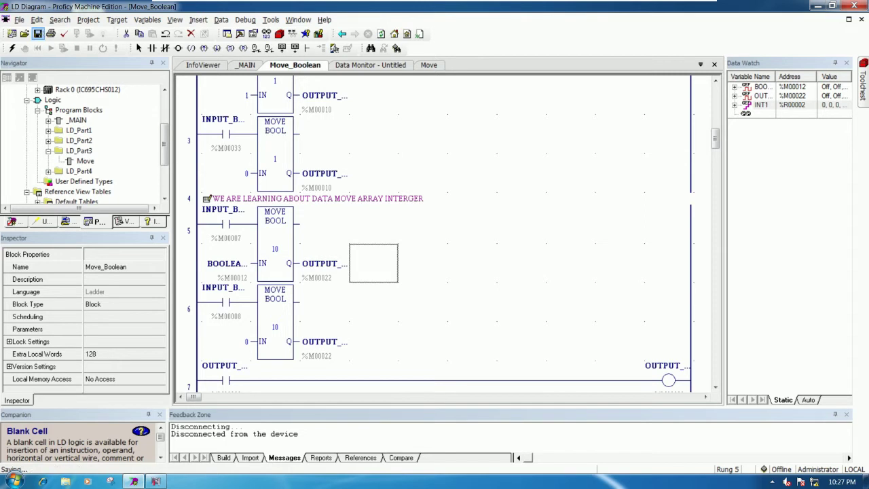
pyautogui.click(39, 33)
pyautogui.click(64, 34)
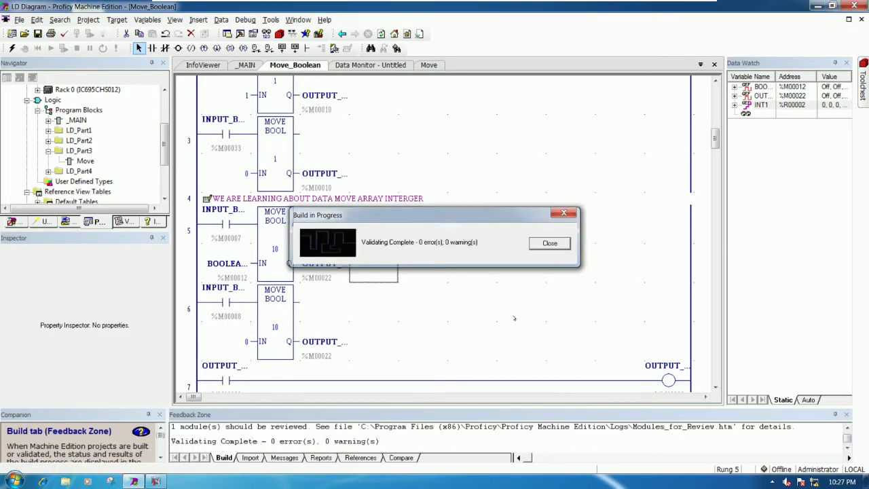
pyautogui.click(308, 442)
# Go online with the controller, switch to programmer mode and download the logic to it.
pyautogui.click(11, 48)
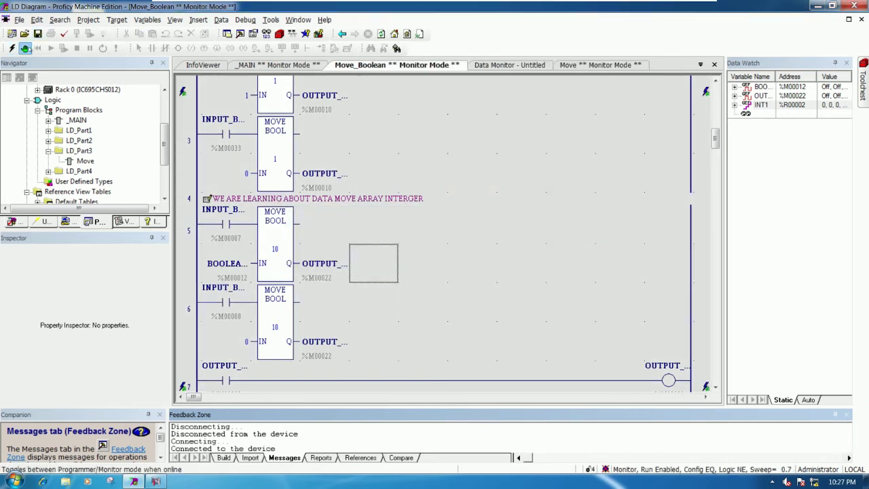
pyautogui.click(24, 48)
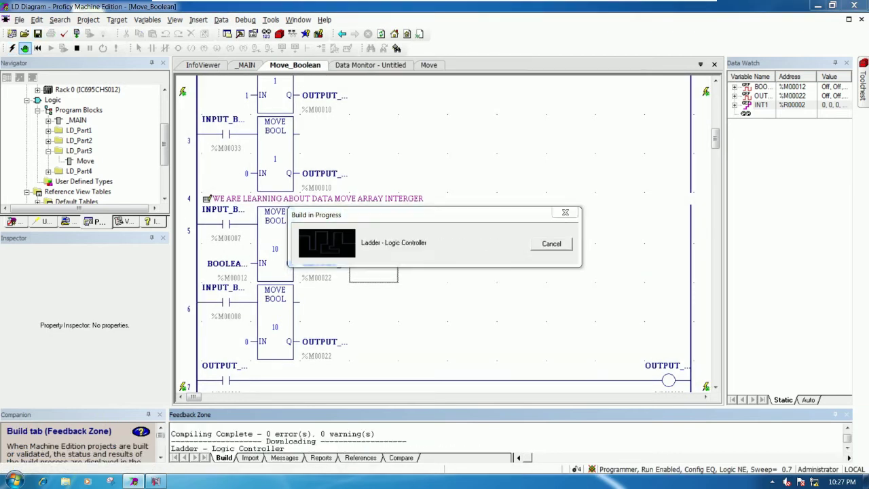
pyautogui.click(430, 280)
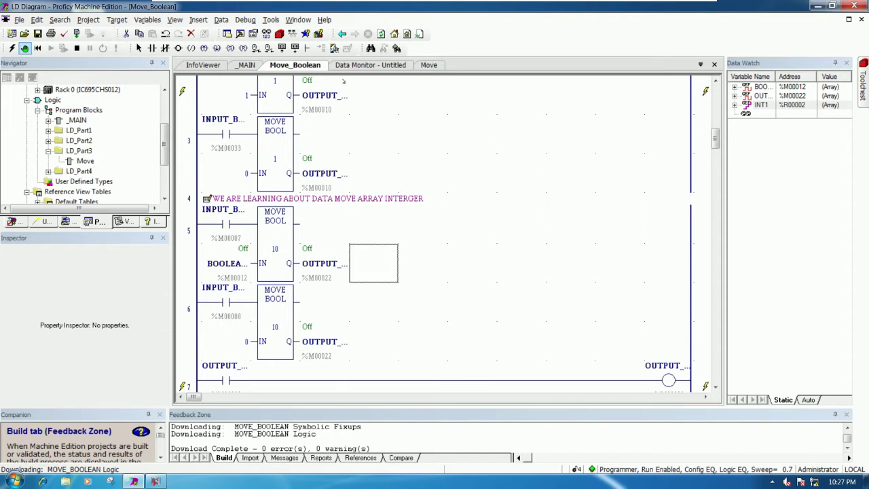
# Check the live states of the integer MOVE rungs in the Move block and disconnect from the controller.
pyautogui.click(423, 65)
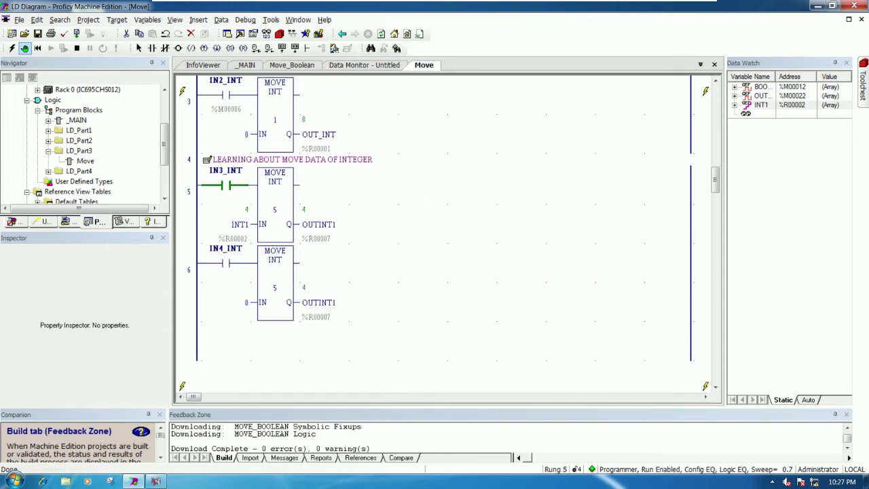
pyautogui.click(351, 198)
pyautogui.scroll(5, 351, 198)
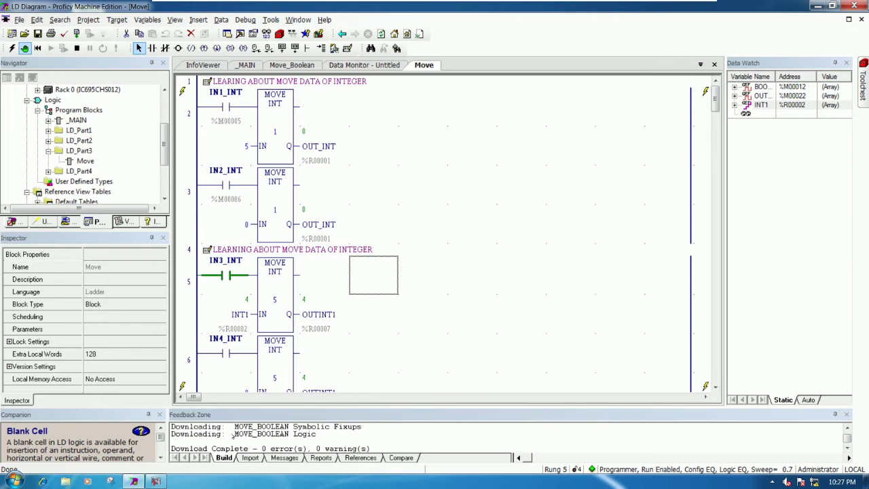
pyautogui.moveTo(235, 122)
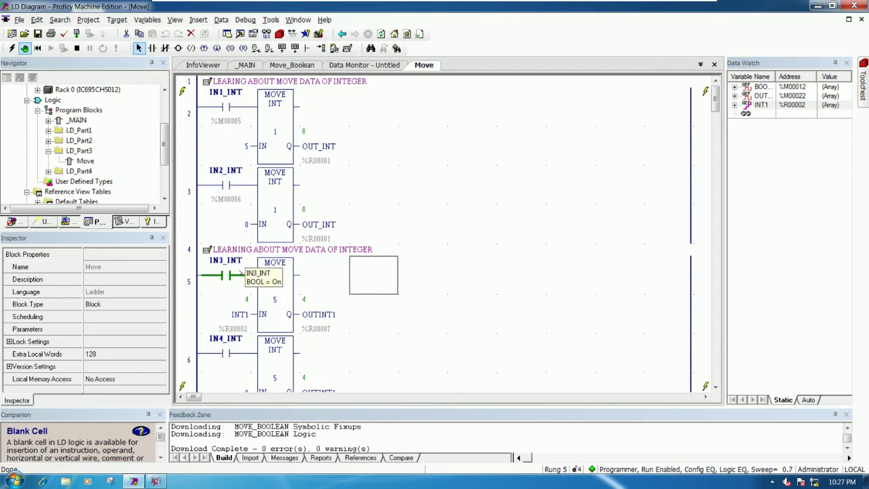
pyautogui.click(229, 109)
pyautogui.click(12, 47)
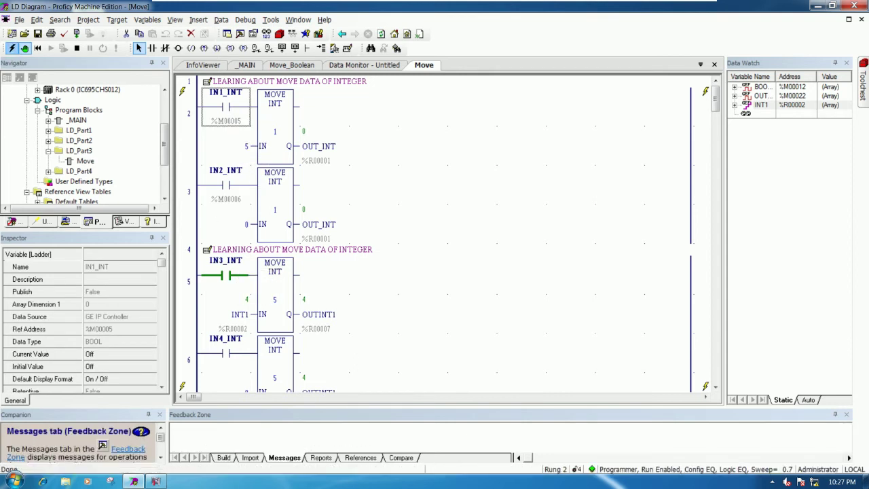
# Set the reference addresses of the IN3_INT contact to %M00034 and the IN4_INT contact to %M00035.
pyautogui.click(230, 275)
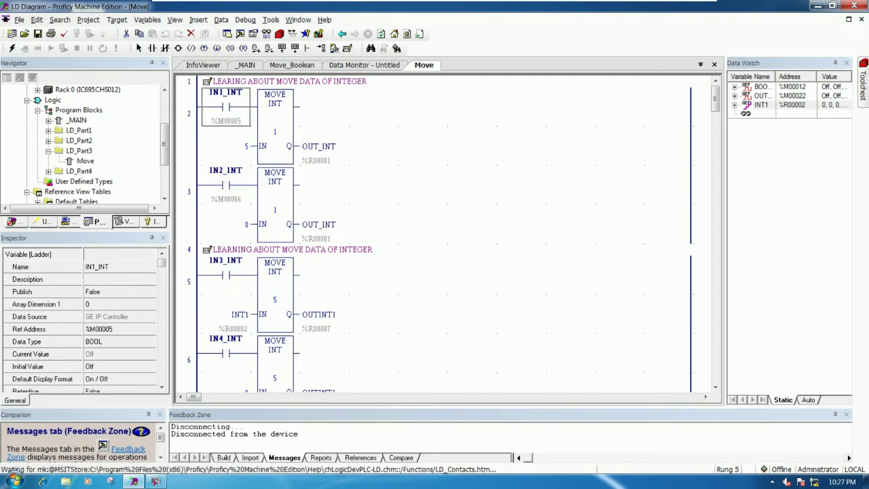
pyautogui.click(109, 328)
pyautogui.write('%M00034')
pyautogui.press('Return')
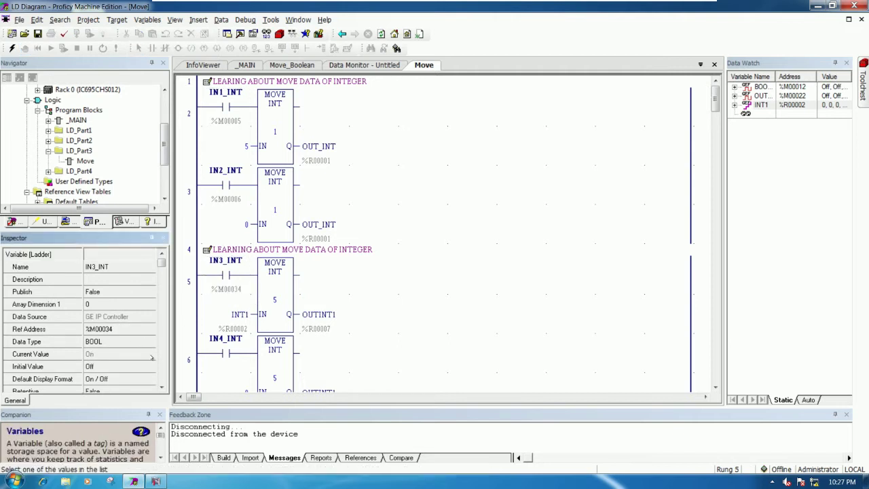
pyautogui.click(230, 353)
pyautogui.click(109, 329)
pyautogui.write('%M00035')
pyautogui.press('Return')
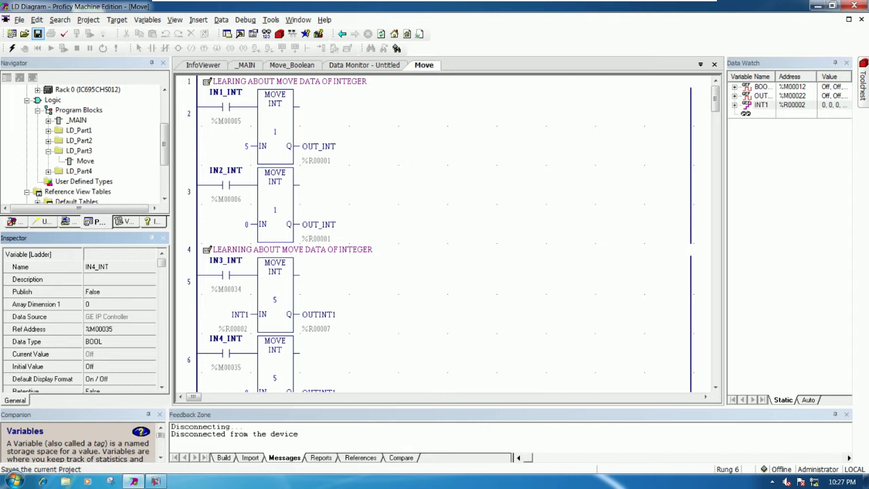
# Go online with the controller, switch to programmer mode and download the updated logic.
pyautogui.click(12, 48)
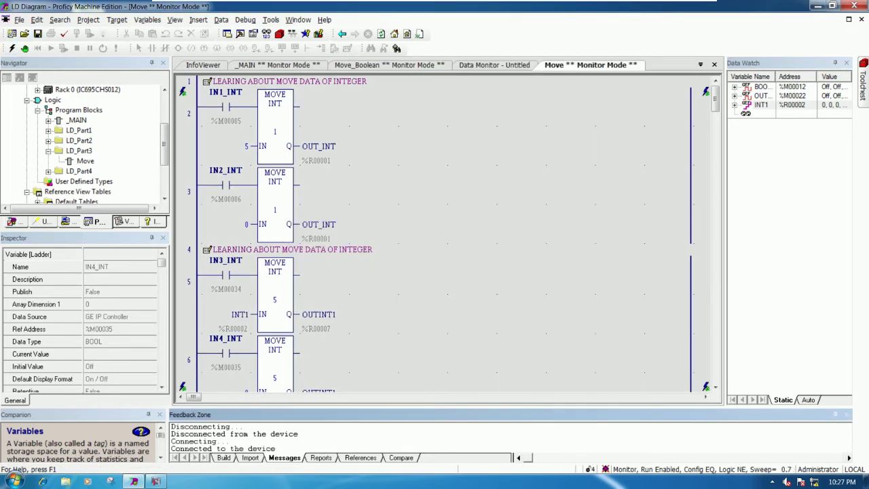
pyautogui.click(25, 48)
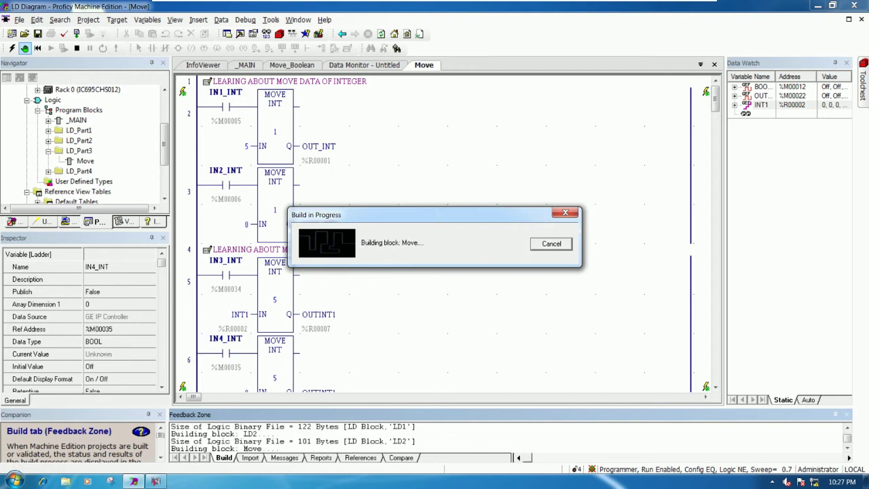
pyautogui.click(427, 283)
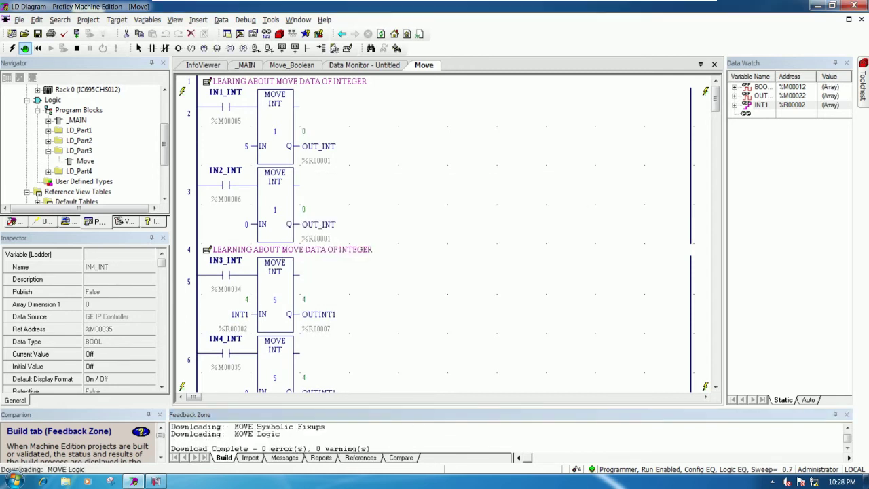
pyautogui.click(422, 276)
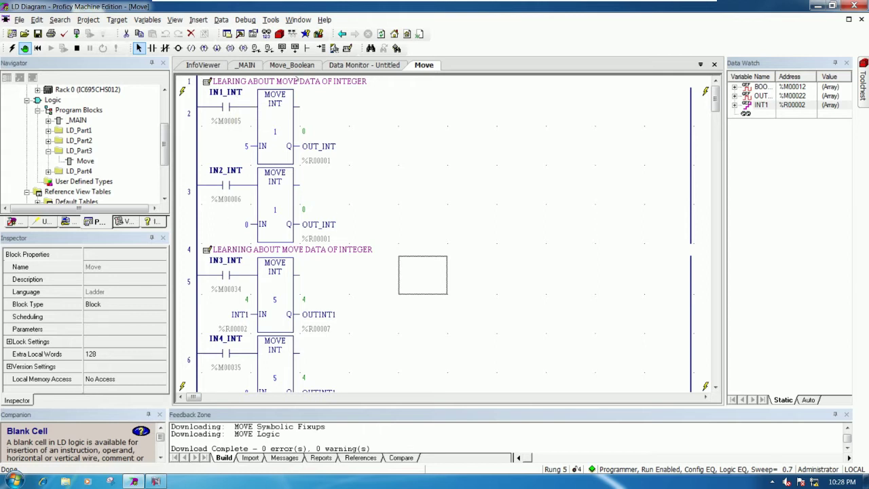
# Switch to the CIMPLICITY Workbench, place its window beside the ladder diagram and select the project's Points.
pyautogui.click(156, 481)
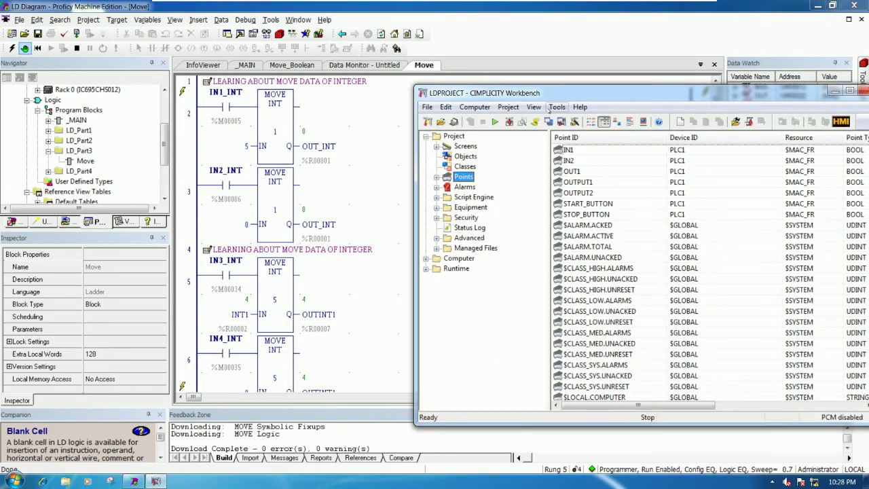
pyautogui.moveTo(573, 95); pyautogui.dragTo(549, 84)
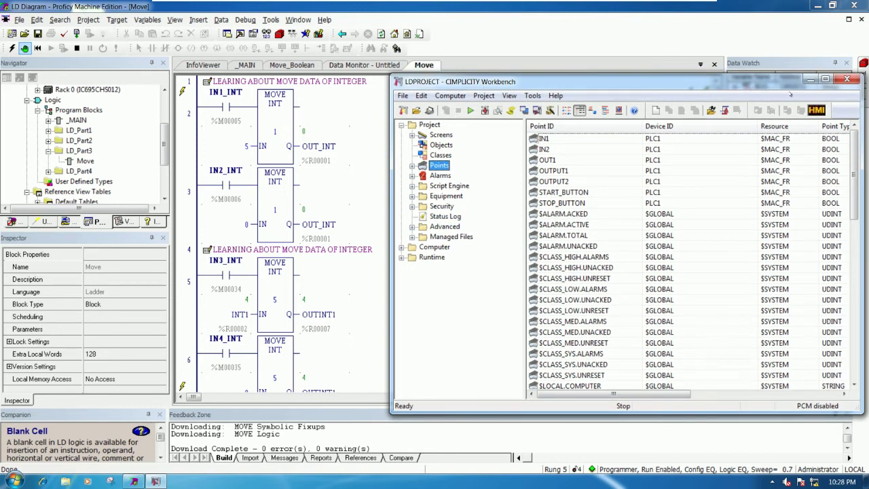
pyautogui.click(592, 170)
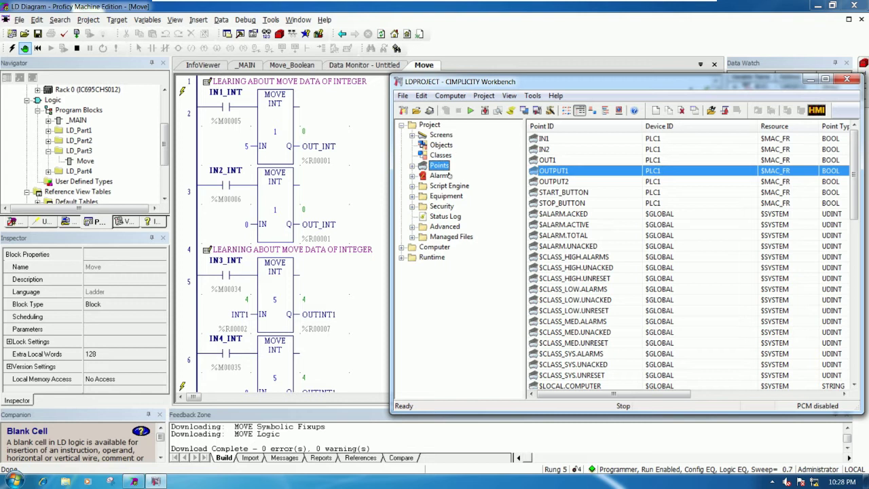
pyautogui.moveTo(440, 167); pyautogui.dragTo(600, 153)
# Create a new device point named IN1_INT on PLC1 with the Boolean class.
pyautogui.rightClick(601, 152)
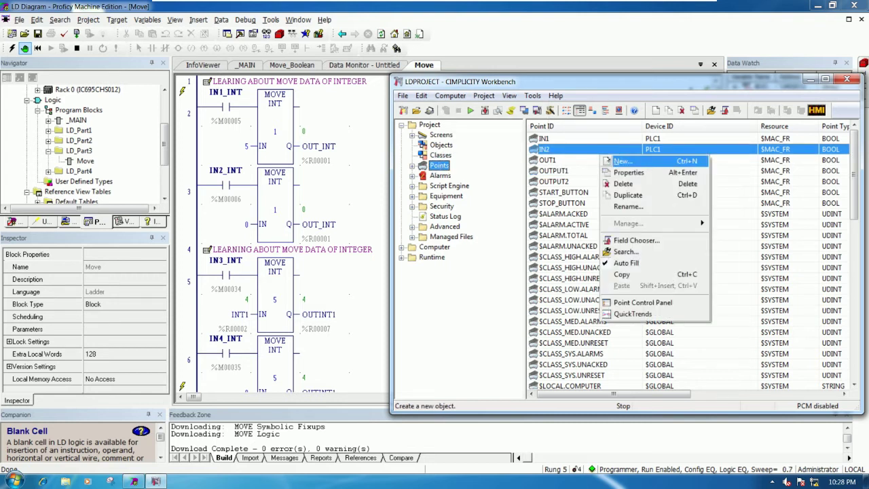
pyautogui.click(610, 161)
pyautogui.moveTo(593, 230); pyautogui.dragTo(624, 235)
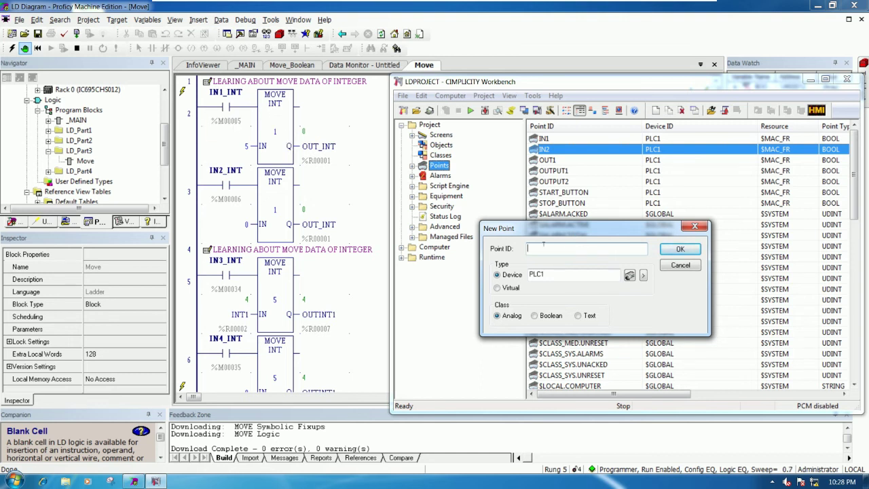
pyautogui.write('IN1_INT')
pyautogui.click(537, 315)
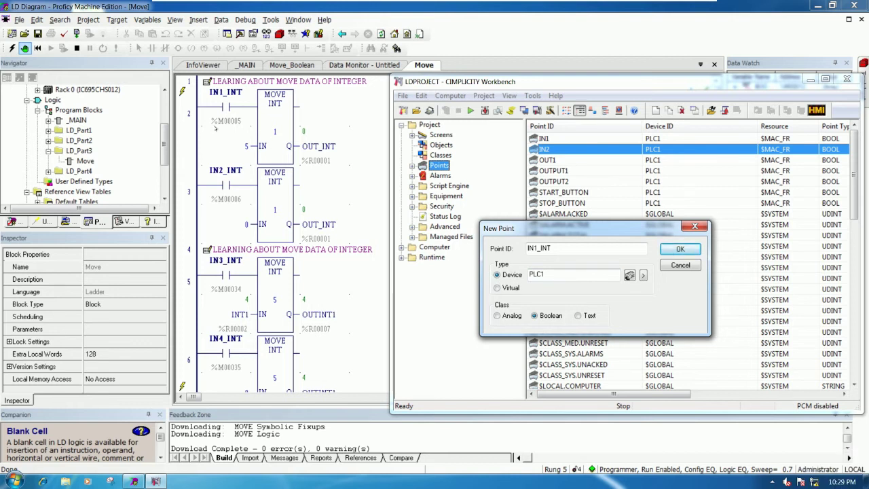
pyautogui.click(246, 146)
pyautogui.click(233, 135)
pyautogui.click(681, 249)
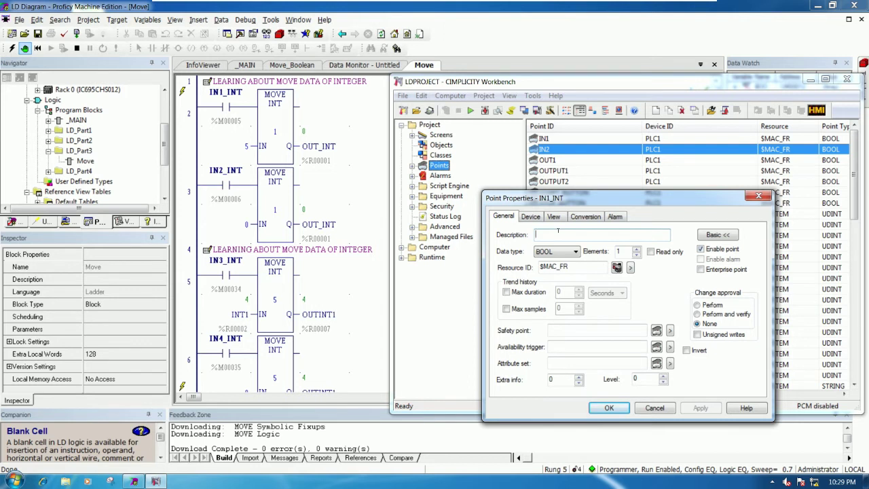
# Give the IN1_INT point the description "INPUT INTEGER NUMBER1" and the device address %M5, and save it.
pyautogui.write('IN')
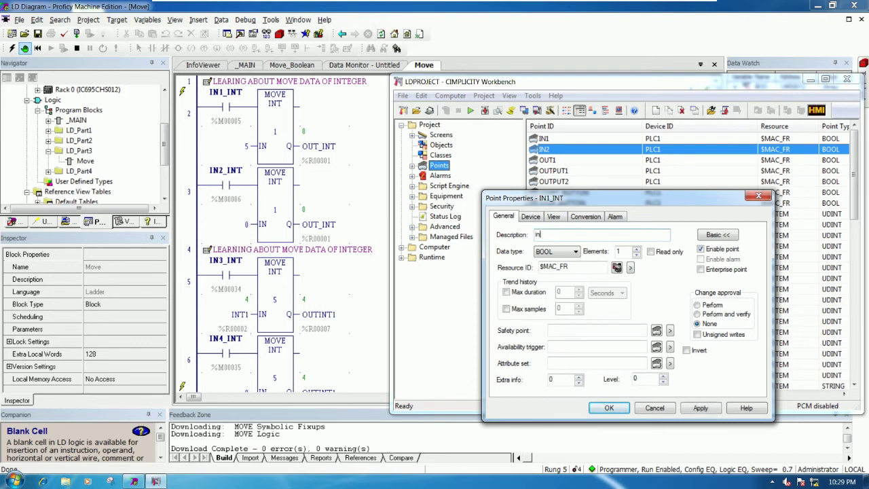
pyautogui.write('PUT INTEGER NUMBER1')
pyautogui.click(531, 216)
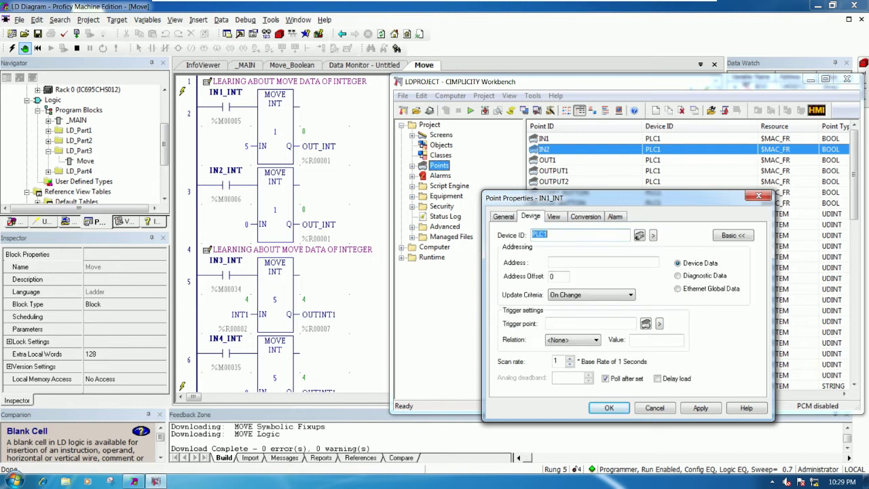
pyautogui.click(551, 262)
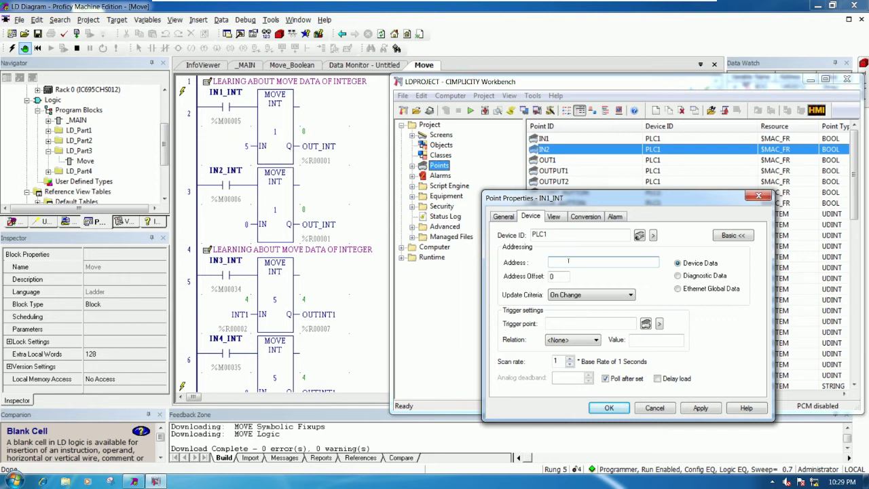
pyautogui.write('%M5')
pyautogui.press('BackSpace')
pyautogui.write('00005')
pyautogui.moveTo(582, 262); pyautogui.dragTo(558, 262)
pyautogui.write('5')
pyautogui.click(611, 407)
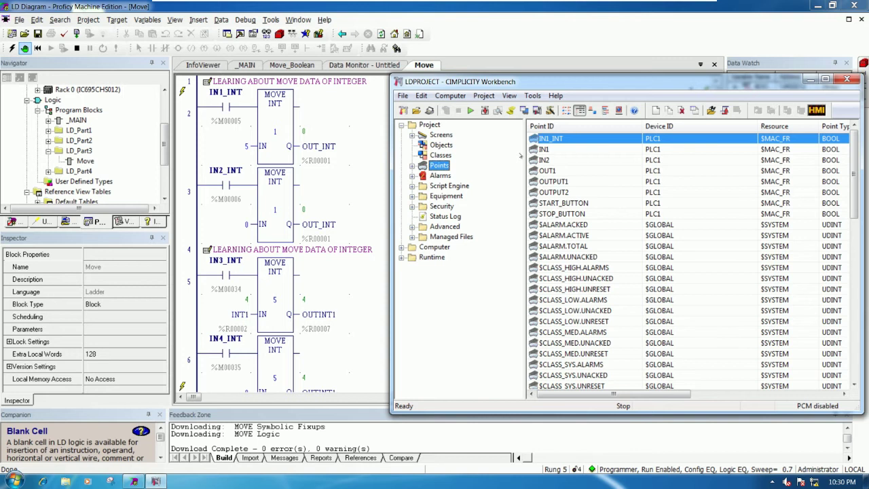
# Duplicate the IN1_INT point as IN2_INT on device PLC1.
pyautogui.rightClick(552, 139)
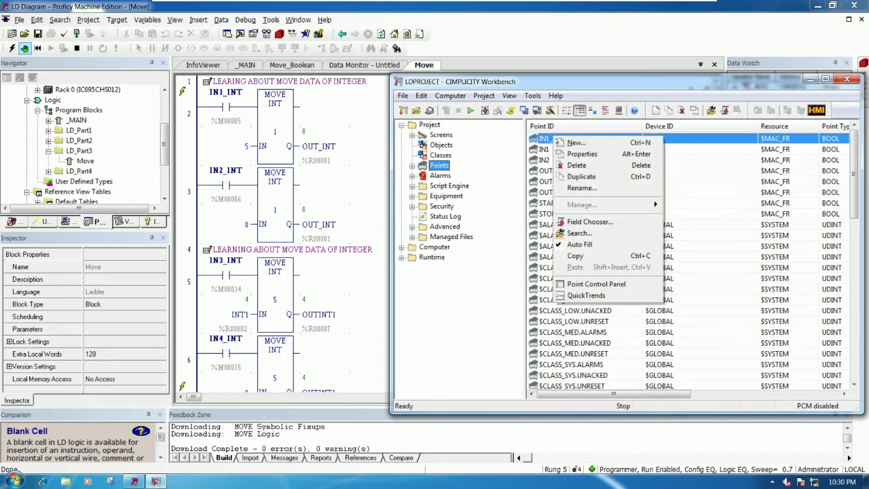
pyautogui.click(581, 176)
pyautogui.click(567, 261)
pyautogui.press('BackSpace')
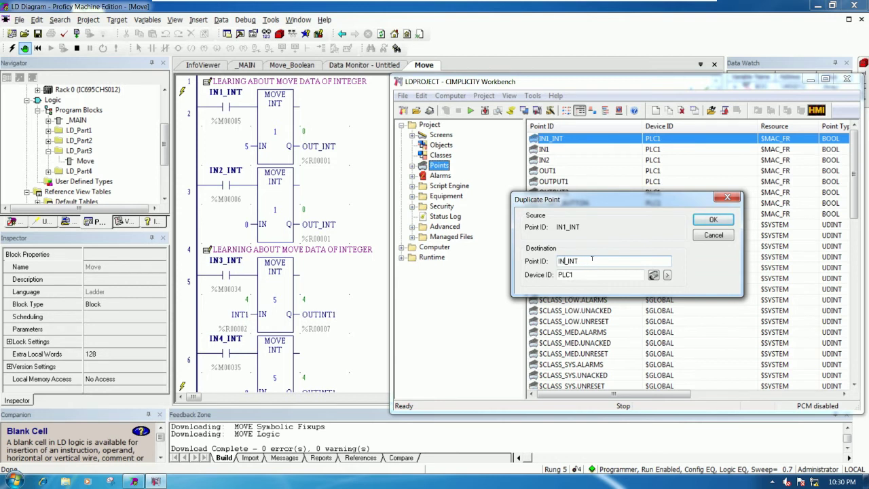
pyautogui.write('2')
pyautogui.click(713, 219)
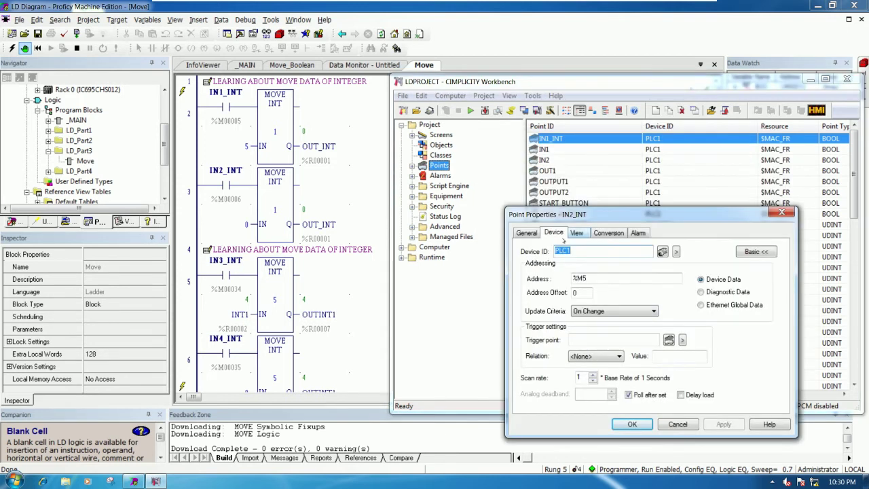
# Set the IN2_INT point's description to "INPUT INTEGER NUMBER2" and its device address to %M6, and save it.
pyautogui.click(640, 250)
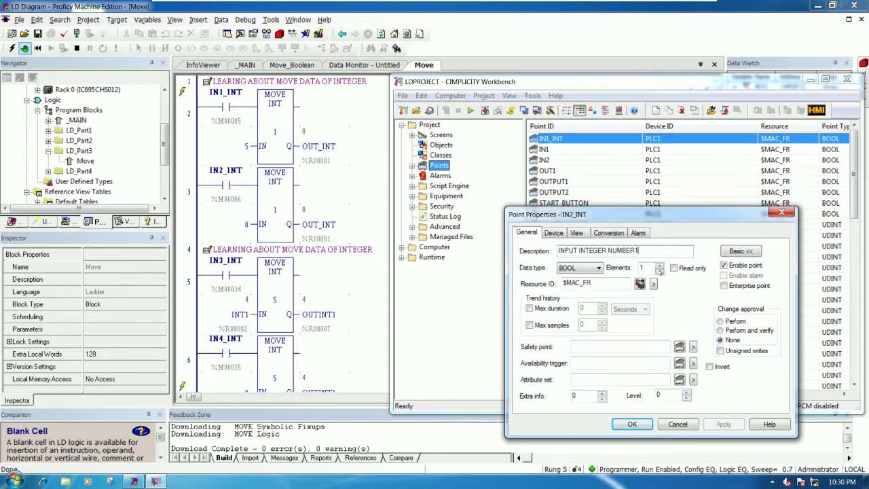
pyautogui.press('BackSpace')
pyautogui.write('2')
pyautogui.click(553, 232)
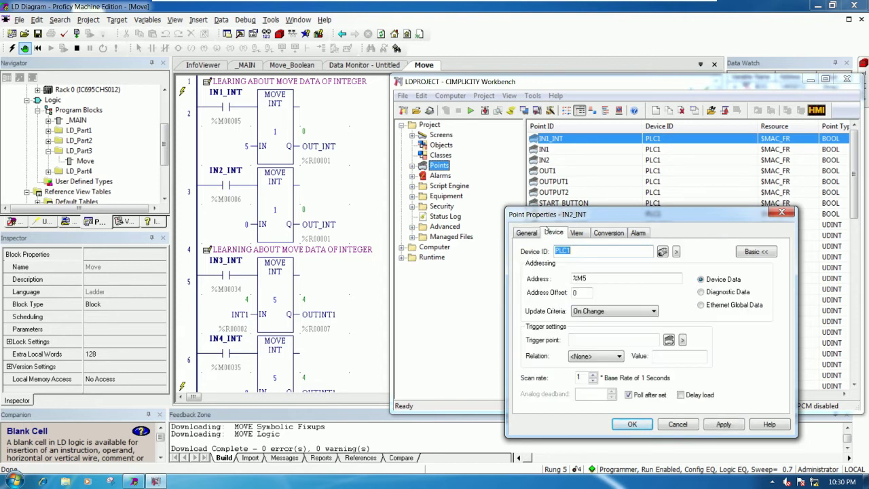
pyautogui.click(588, 278)
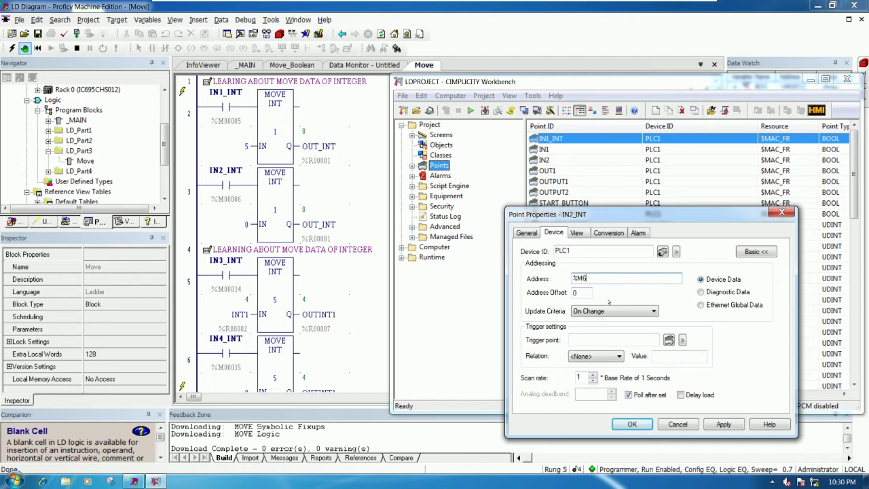
pyautogui.click(618, 423)
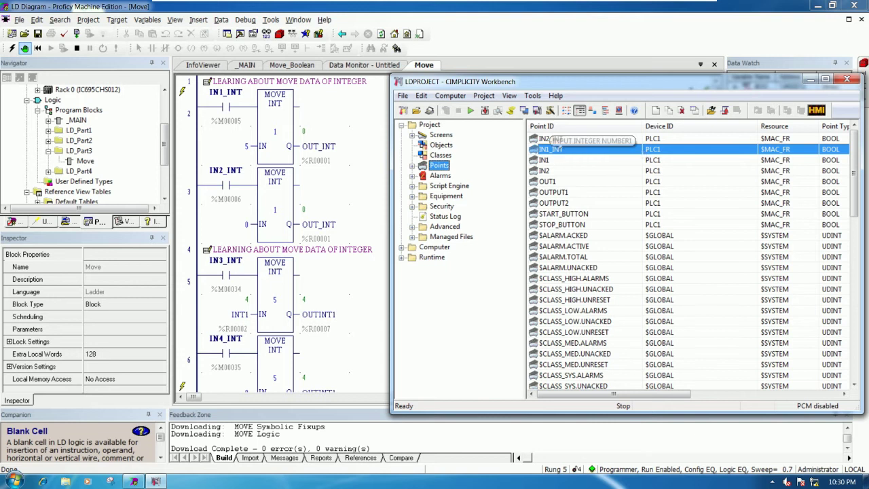
# Narrow the Resource column of the point list to make room for the Point Type column.
pyautogui.rightClick(561, 151)
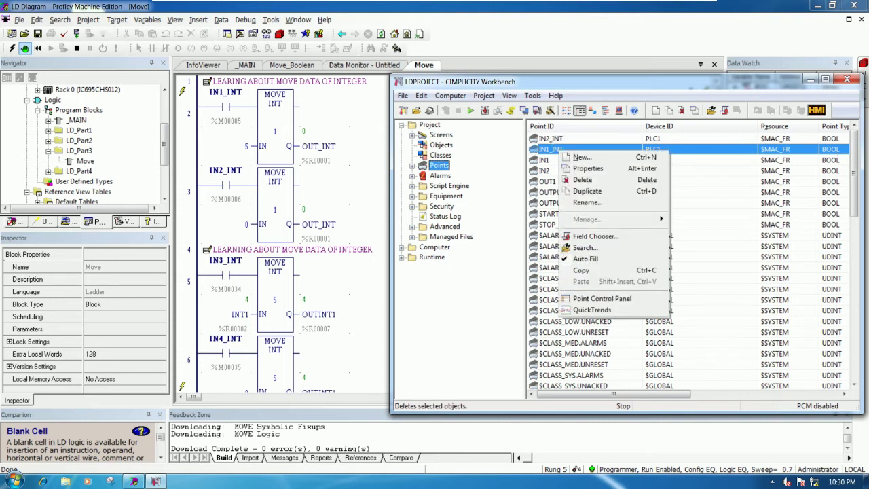
pyautogui.click(840, 155)
pyautogui.moveTo(760, 126); pyautogui.dragTo(711, 132)
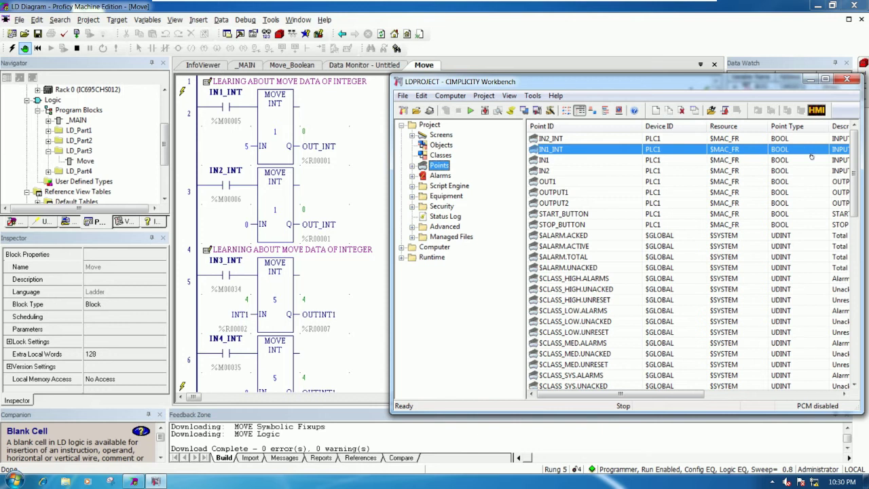
# Create a new device point named OUT_INT on PLC1 with the Analog class.
pyautogui.click(599, 173)
pyautogui.rightClick(600, 171)
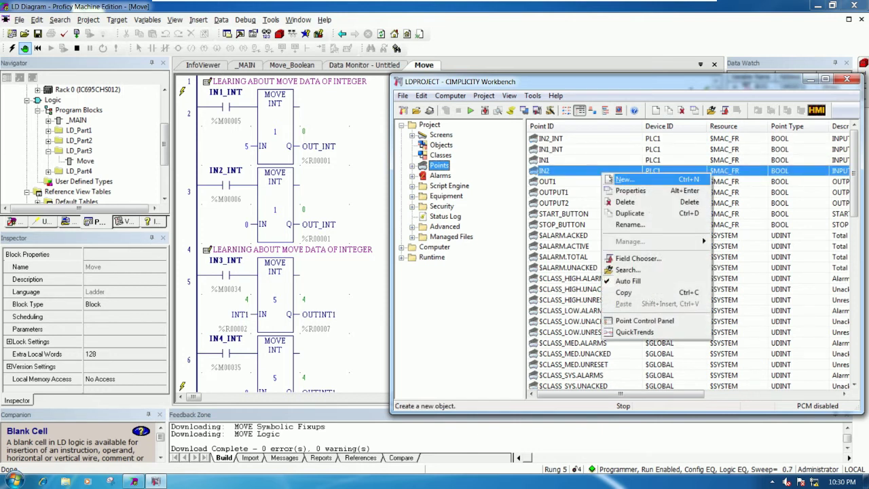
pyautogui.click(618, 178)
pyautogui.moveTo(548, 140); pyautogui.dragTo(648, 252)
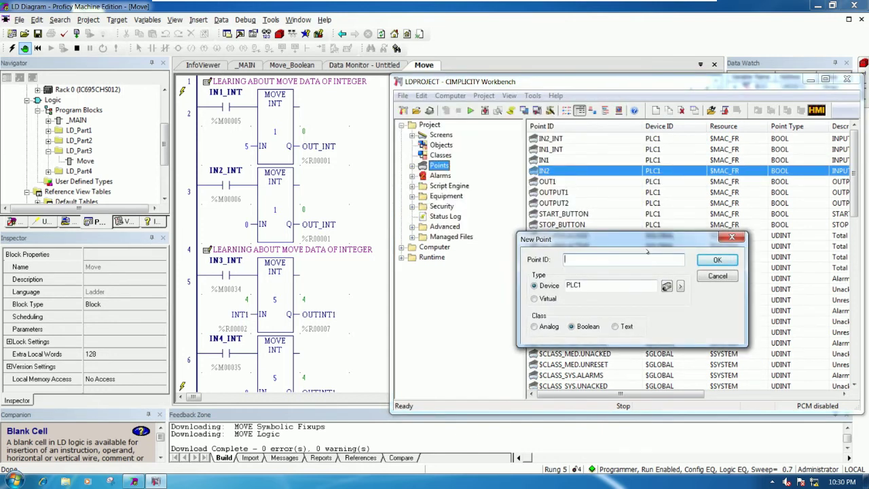
pyautogui.click(617, 262)
pyautogui.write('OUT_INT')
pyautogui.moveTo(616, 269); pyautogui.dragTo(562, 266)
pyautogui.click(601, 258)
pyautogui.click(547, 328)
pyautogui.click(714, 260)
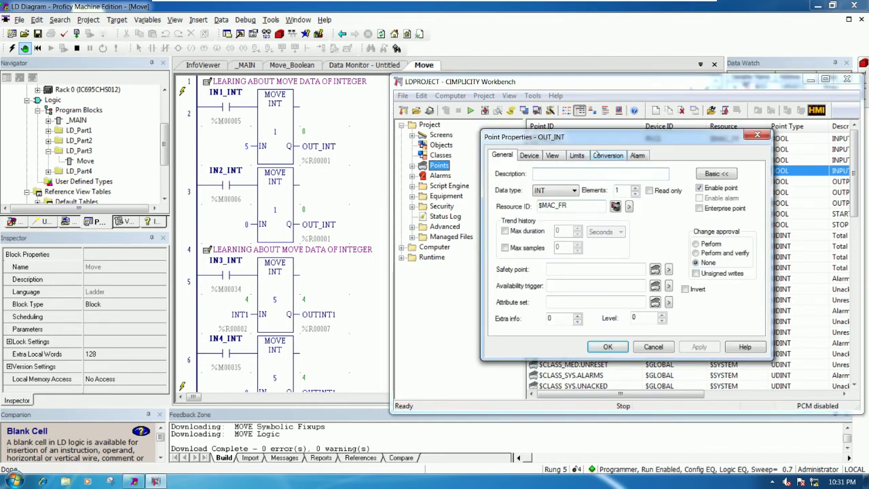
# Give the OUT_INT point the description "OUTPUT INTEGER BUMBER1" and the device address %R1, and save it.
pyautogui.moveTo(598, 140); pyautogui.dragTo(641, 239)
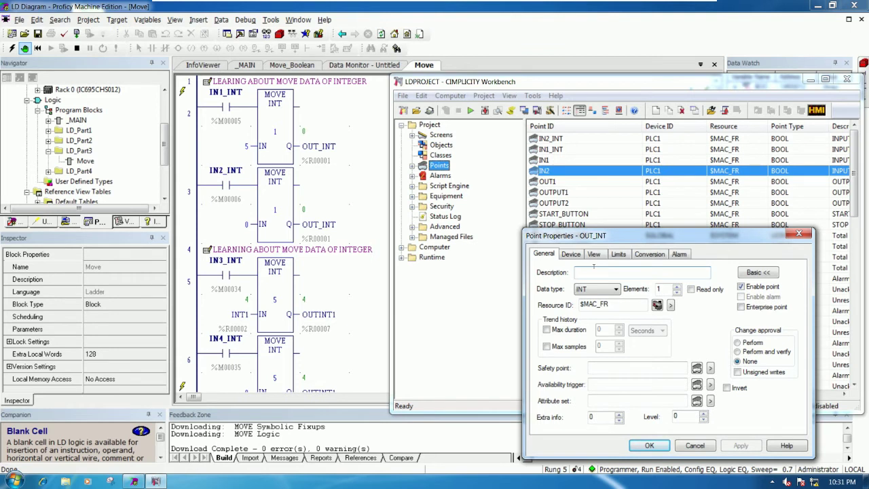
pyautogui.write('OUTPUT INTE')
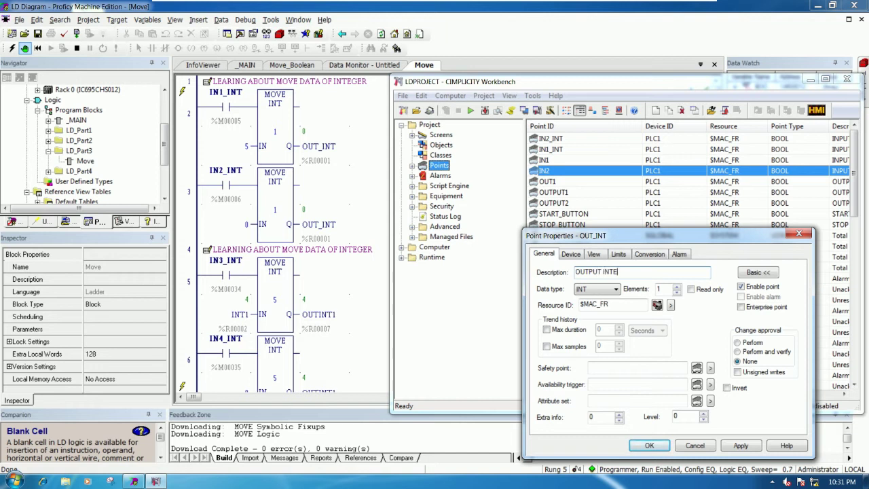
pyautogui.write('GER BUMBER1')
pyautogui.click(572, 253)
pyautogui.click(602, 300)
pyautogui.write('%R')
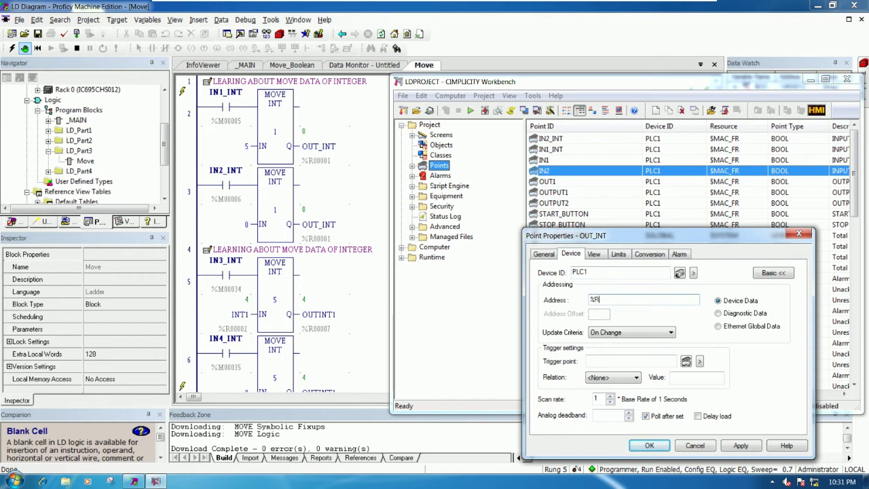
pyautogui.write('1')
pyautogui.click(650, 446)
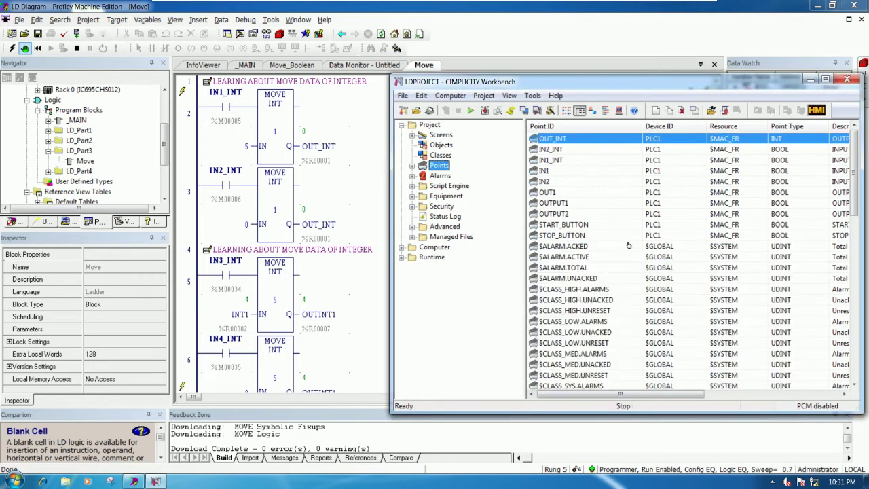
# Check the new integer points in the point list and narrow the project tree to make room for the Description column.
pyautogui.click(559, 149)
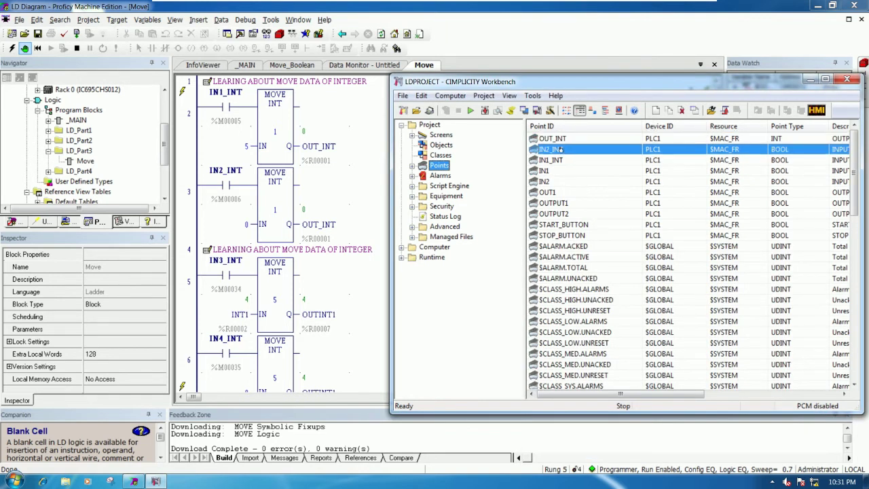
pyautogui.click(561, 160)
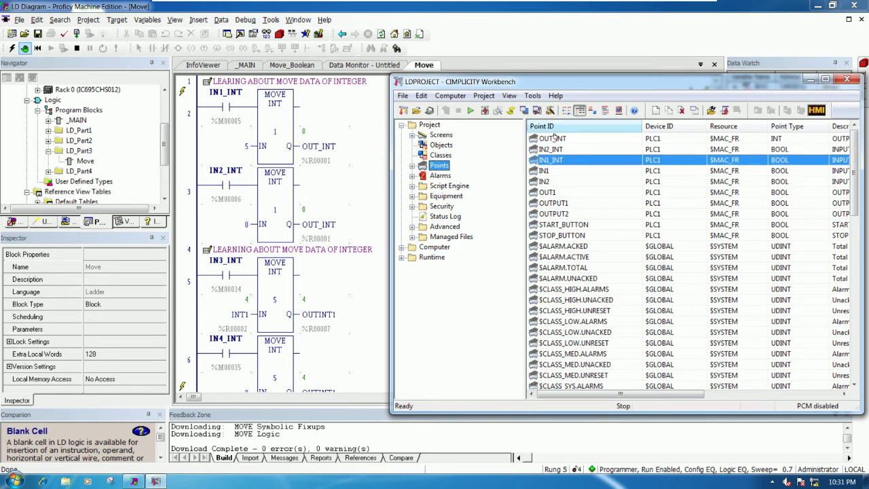
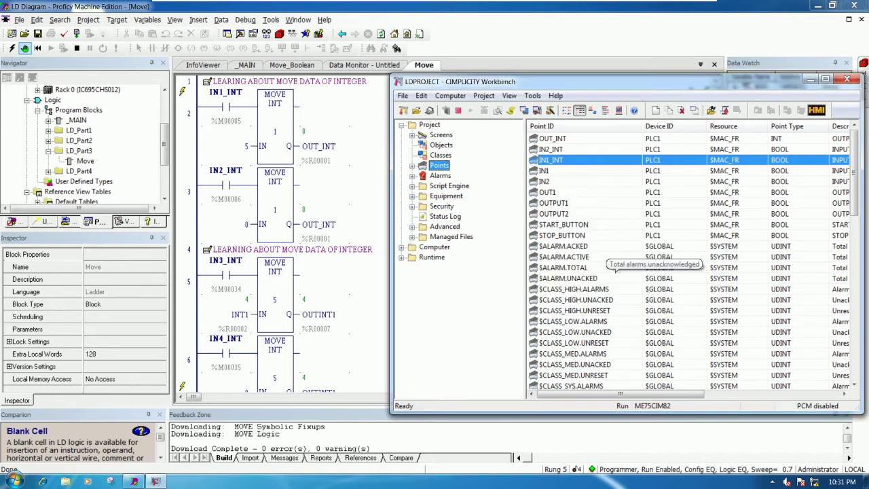
pyautogui.moveTo(527, 241); pyautogui.dragTo(486, 252)
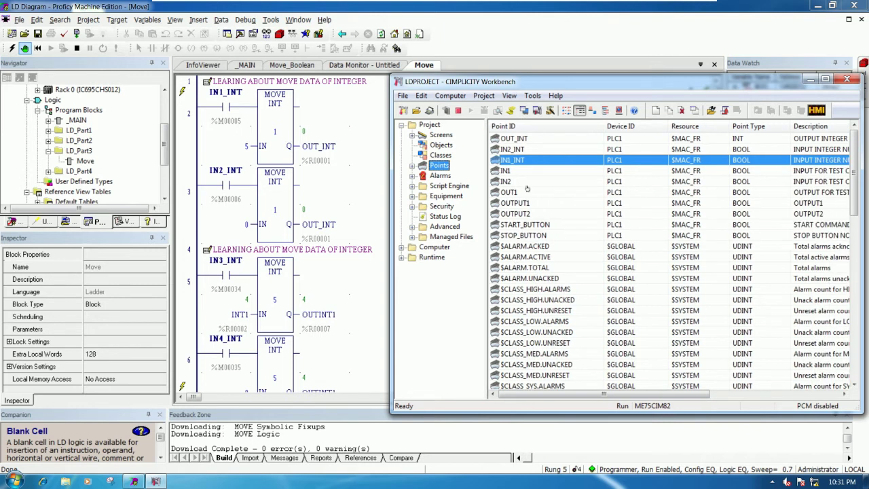
# Create a new screen in the project's Screens folder and position its editor window over the workbench, clear of the ladder diagram.
pyautogui.click(441, 135)
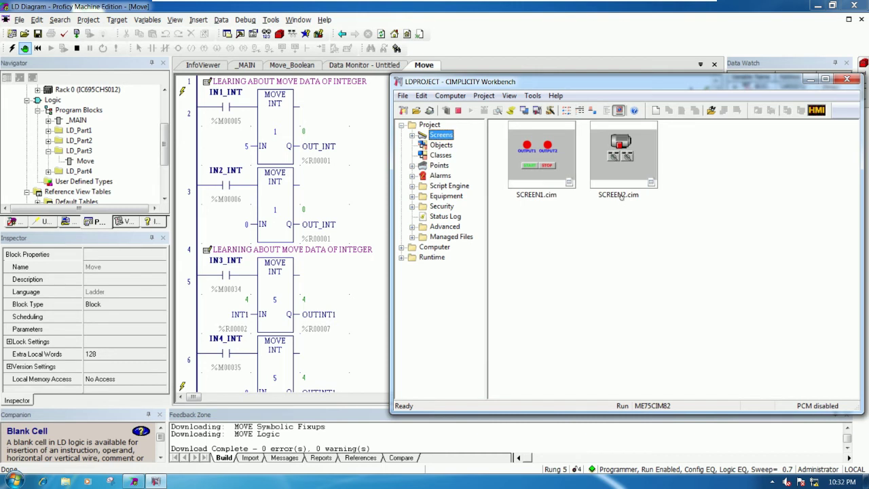
pyautogui.rightClick(580, 233)
pyautogui.click(598, 240)
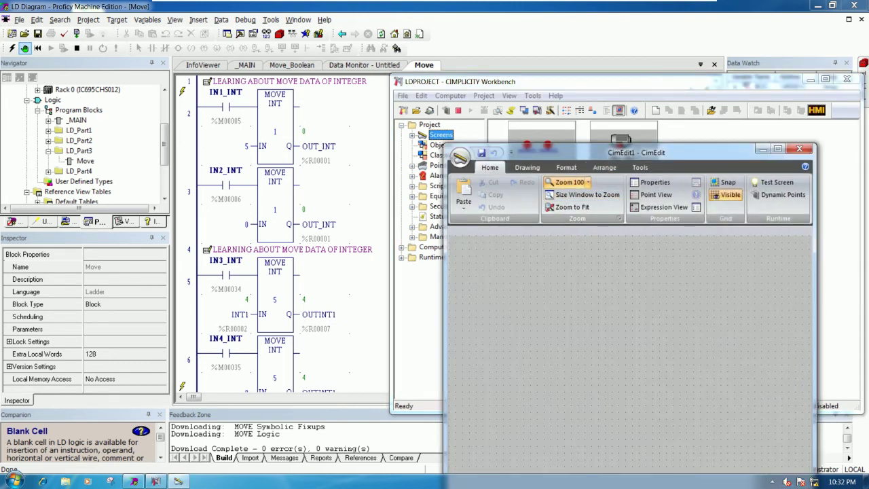
pyautogui.moveTo(601, 151); pyautogui.dragTo(621, 228)
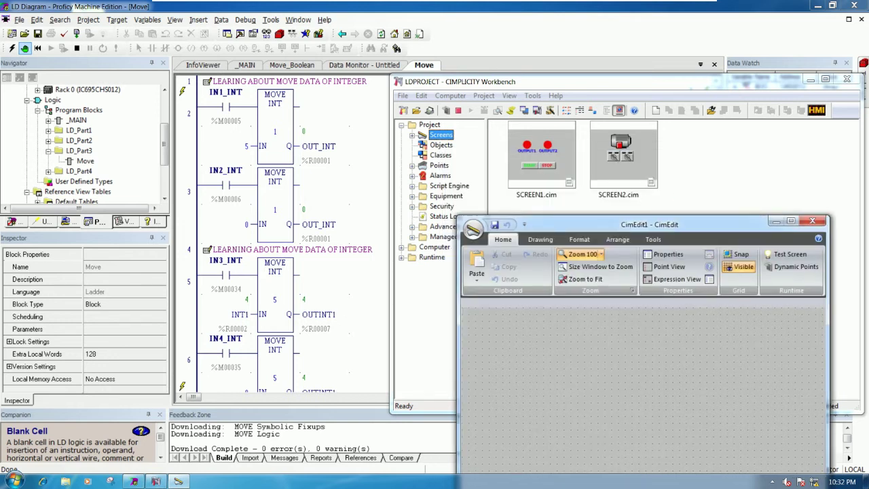
pyautogui.moveTo(607, 222); pyautogui.dragTo(631, 132)
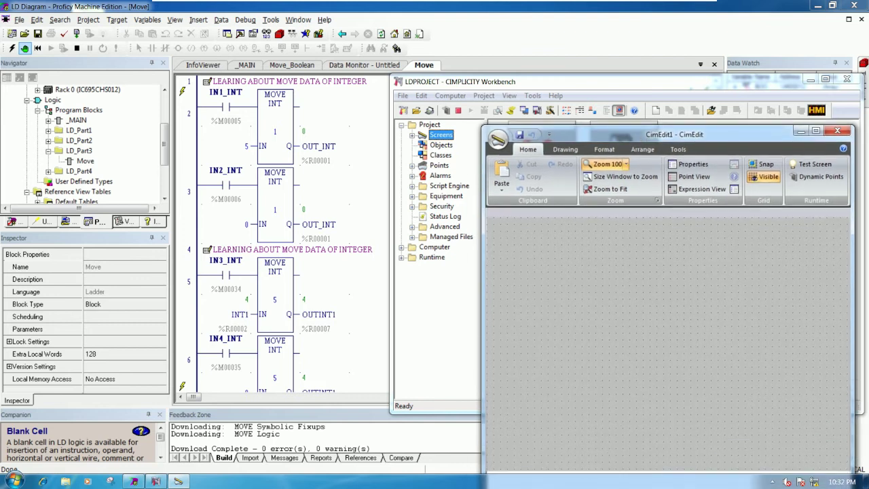
# Draw a large rectangle near the upper middle of the new screen.
pyautogui.click(643, 150)
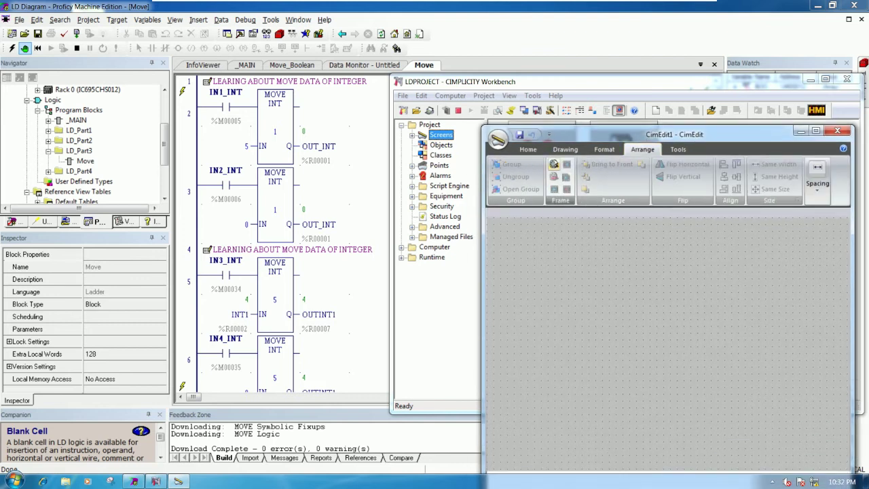
pyautogui.click(562, 150)
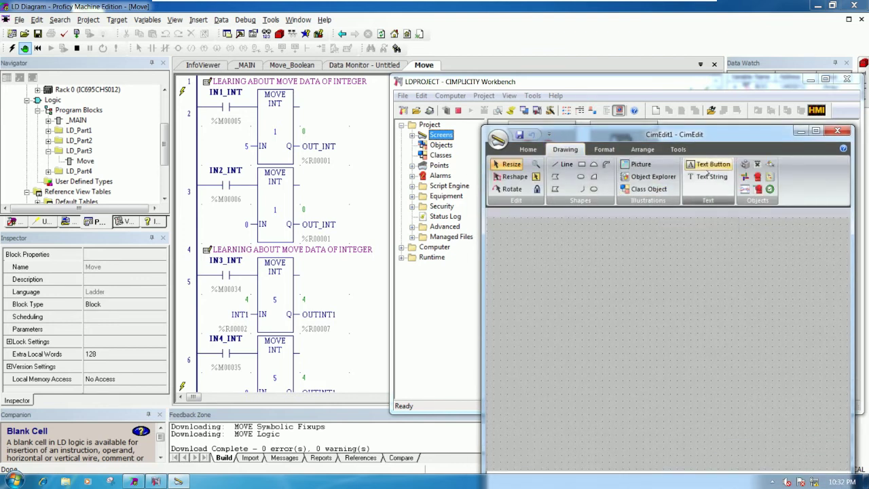
pyautogui.click(582, 165)
pyautogui.moveTo(557, 245)
pyautogui.mouseDown()
pyautogui.moveTo(691, 329)
pyautogui.moveTo(723, 376)
pyautogui.moveTo(743, 374)
pyautogui.mouseUp()
# Set the rectangle's line color to White and its solid fill color to Teal.
pyautogui.doubleClick(704, 276)
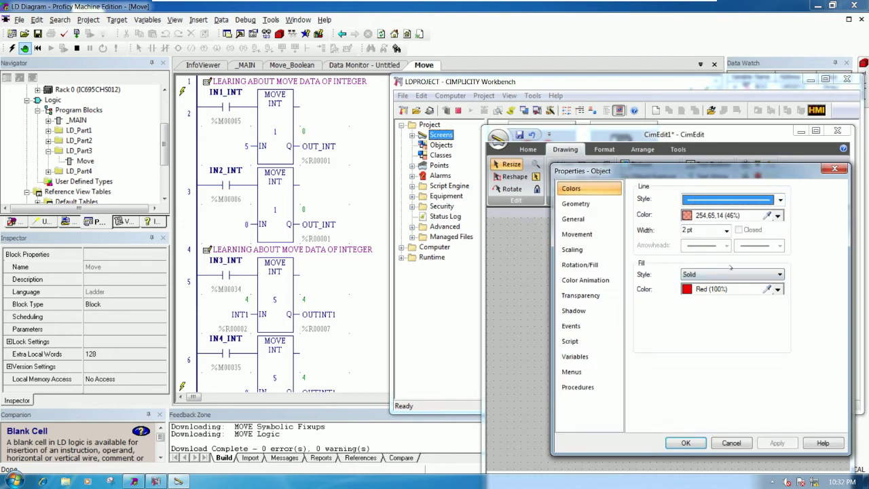
pyautogui.click(778, 216)
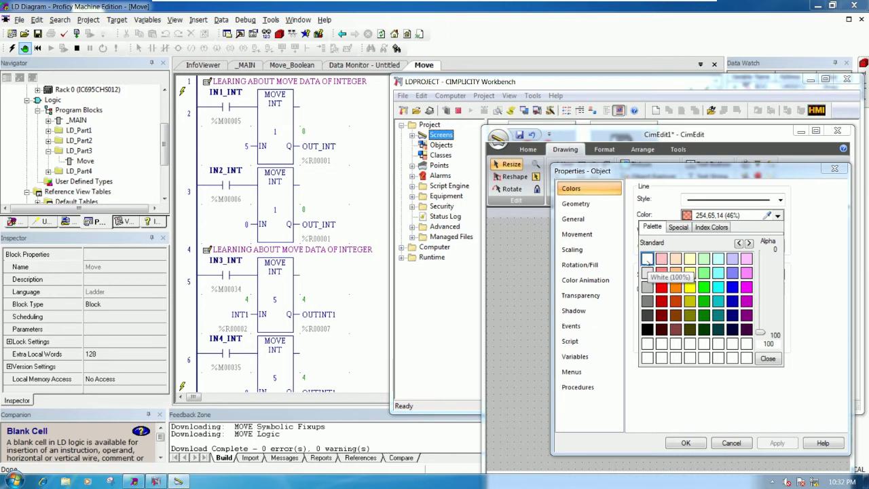
pyautogui.click(647, 259)
pyautogui.click(778, 290)
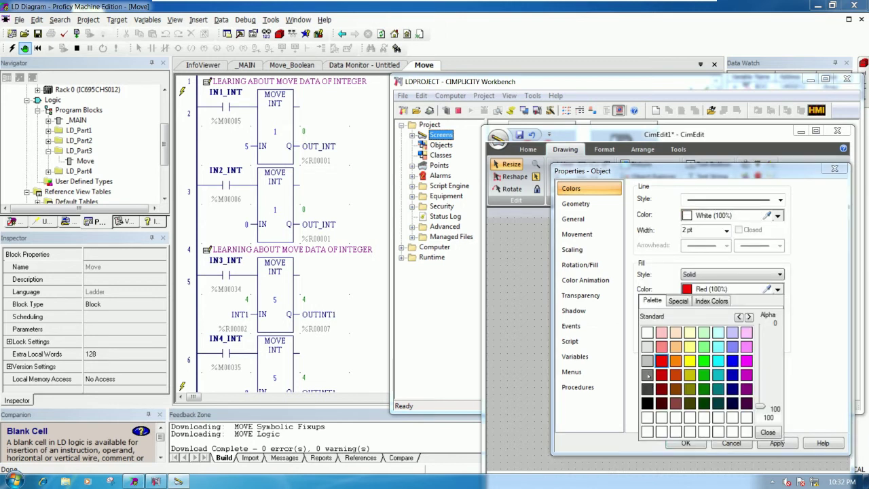
pyautogui.click(719, 390)
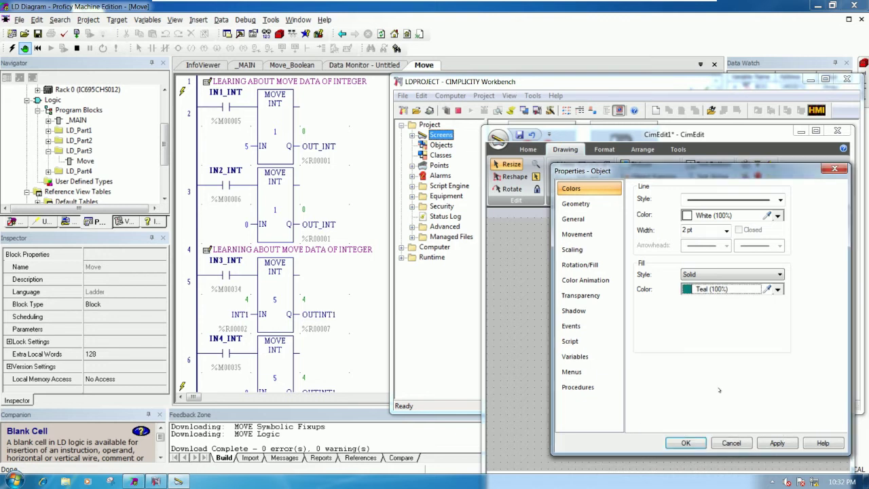
pyautogui.click(686, 443)
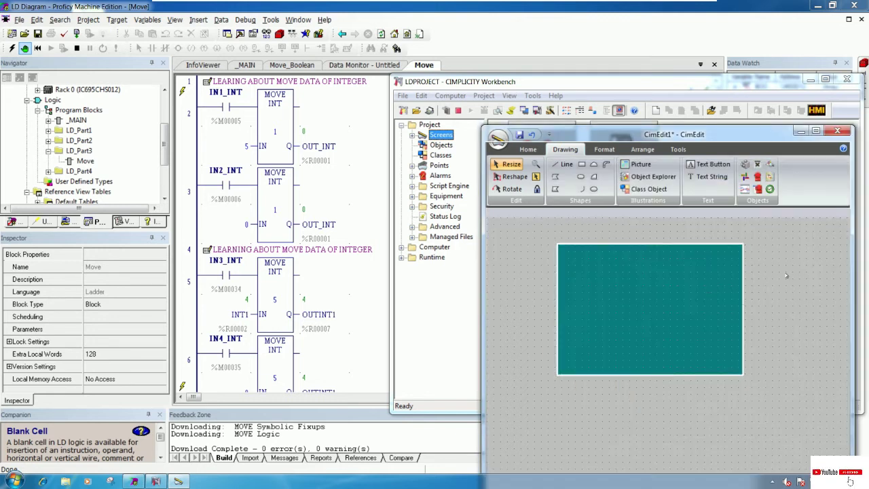
# Set the teal rectangle's line width to 1.5.
pyautogui.doubleClick(680, 259)
pyautogui.click(700, 230)
pyautogui.write('1.5')
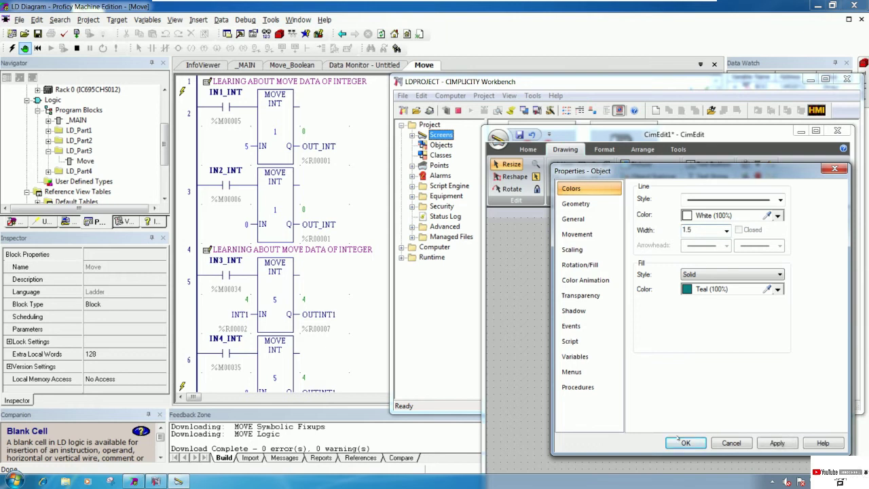
pyautogui.click(686, 443)
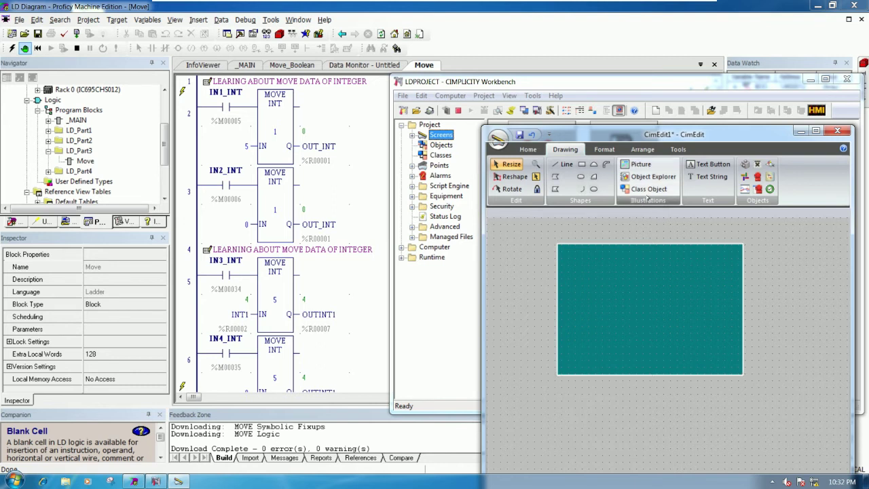
# Place a text button near the lower-left corner of the teal rectangle and label it "Move".
pyautogui.click(643, 149)
pyautogui.click(567, 149)
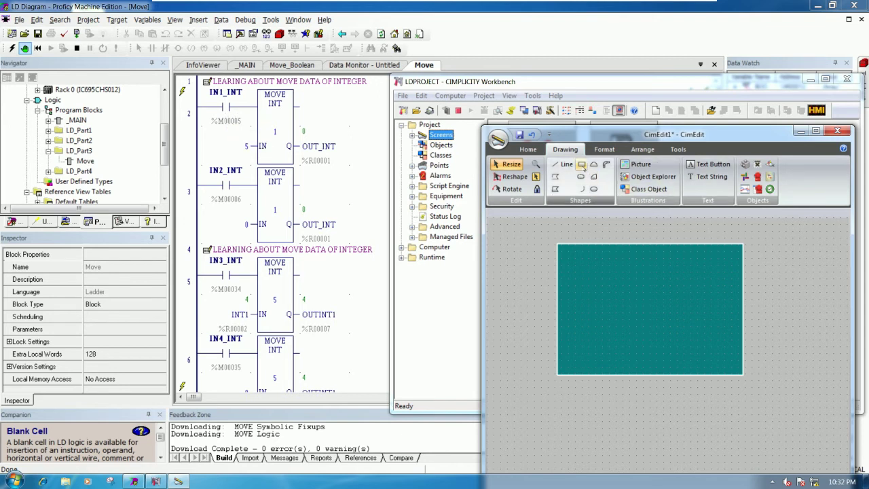
pyautogui.click(694, 165)
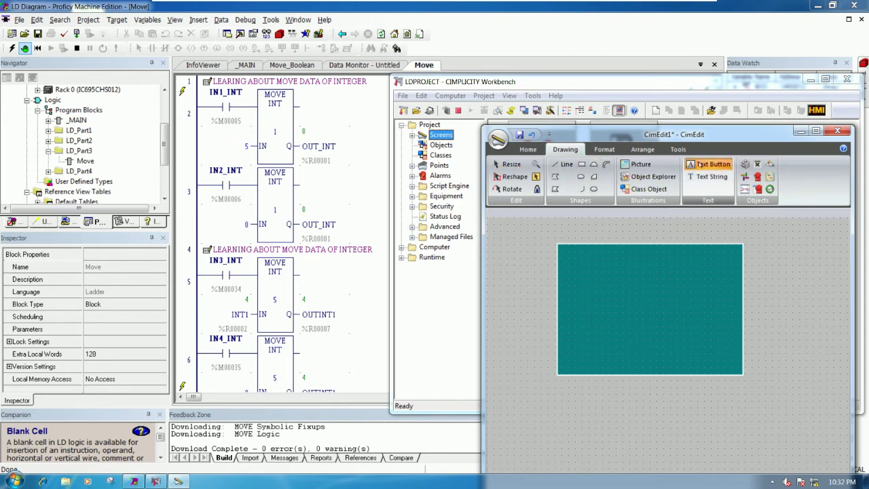
pyautogui.moveTo(573, 333); pyautogui.dragTo(640, 361)
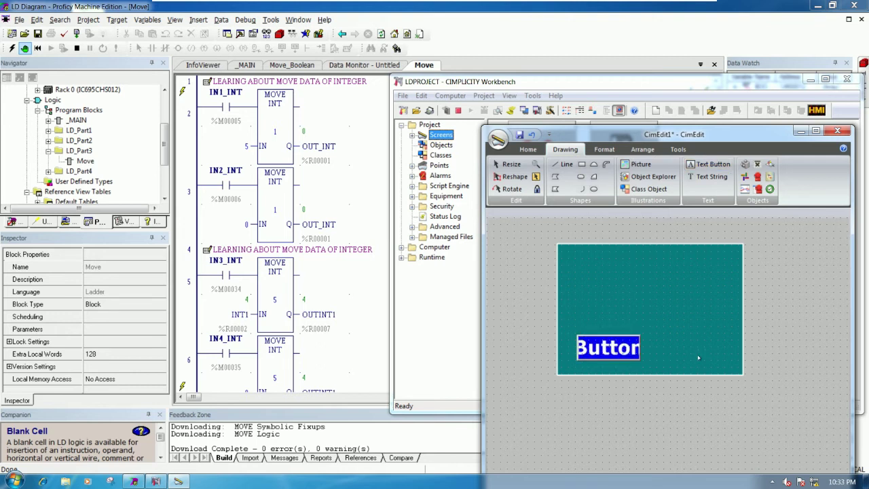
pyautogui.write('mo')
pyautogui.press('BackSpace')
pyautogui.press('BackSpace')
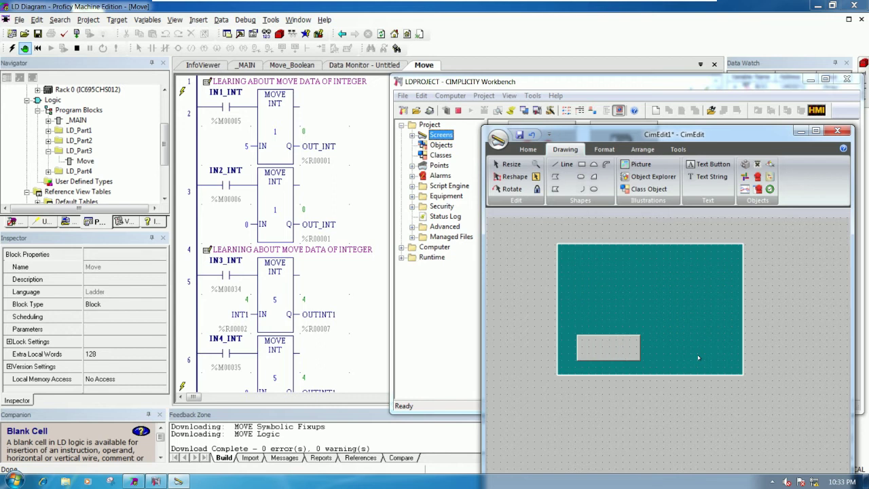
pyautogui.write('Move')
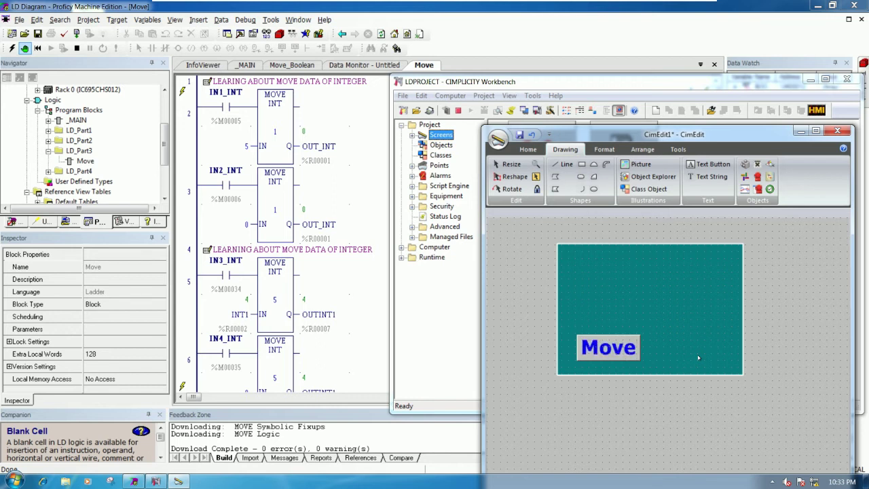
# Widen the Move button and extend its label to "Move Int CMD".
pyautogui.write('in')
pyautogui.press('BackSpace')
pyautogui.press('BackSpace')
pyautogui.press('Escape')
pyautogui.moveTo(640, 347); pyautogui.dragTo(702, 347)
pyautogui.press('Escape')
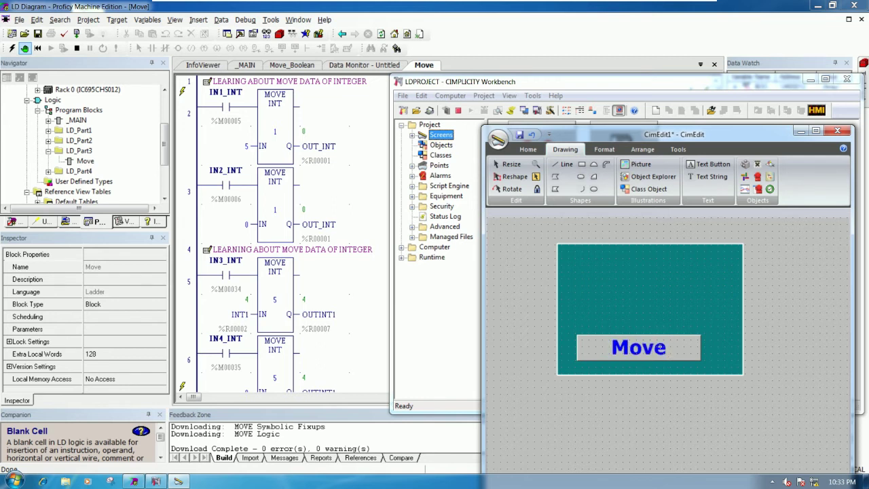
pyautogui.write('Int')
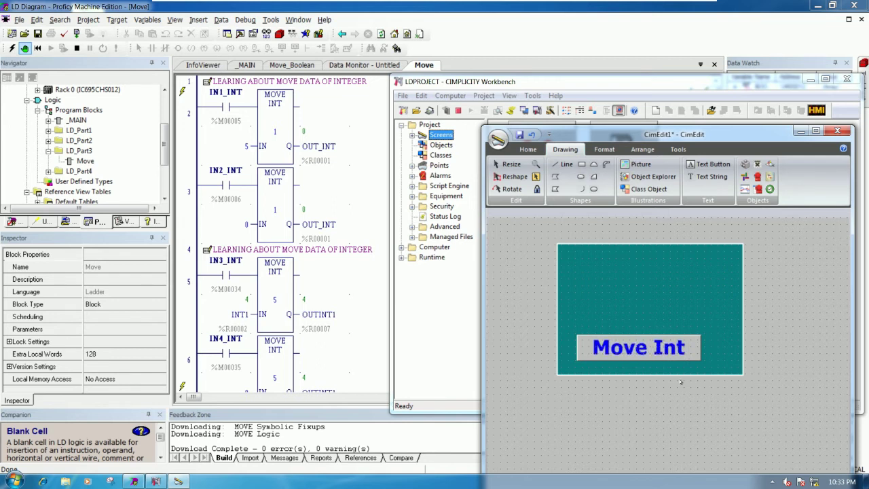
pyautogui.write(' CMI')
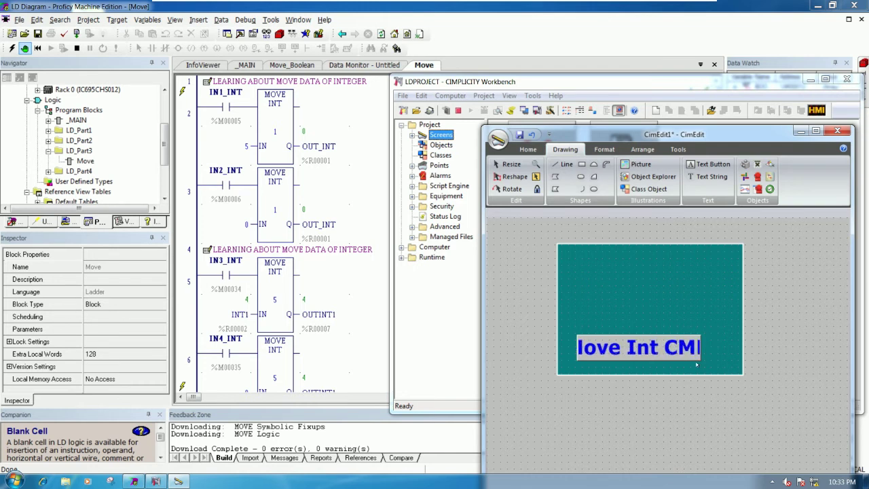
pyautogui.press('Escape')
# Duplicate the teal rectangle beside the original and shift the original away from the copy.
pyautogui.click(739, 324)
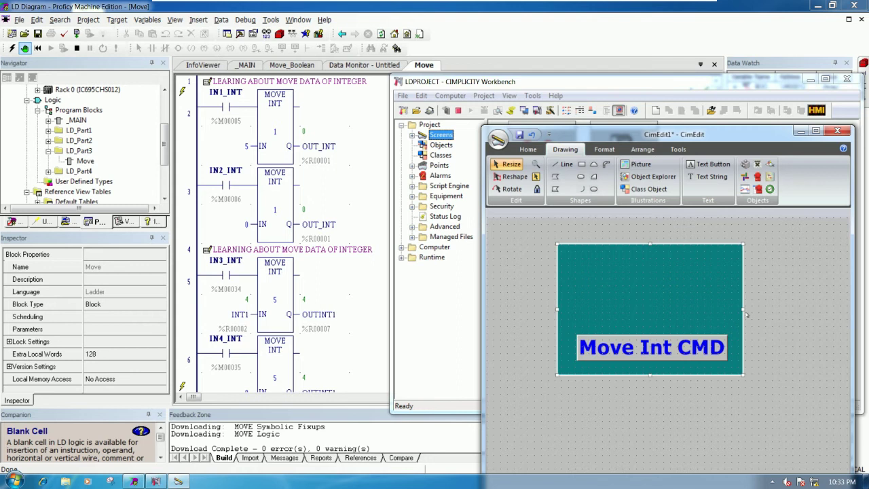
pyautogui.moveTo(741, 309); pyautogui.dragTo(773, 311)
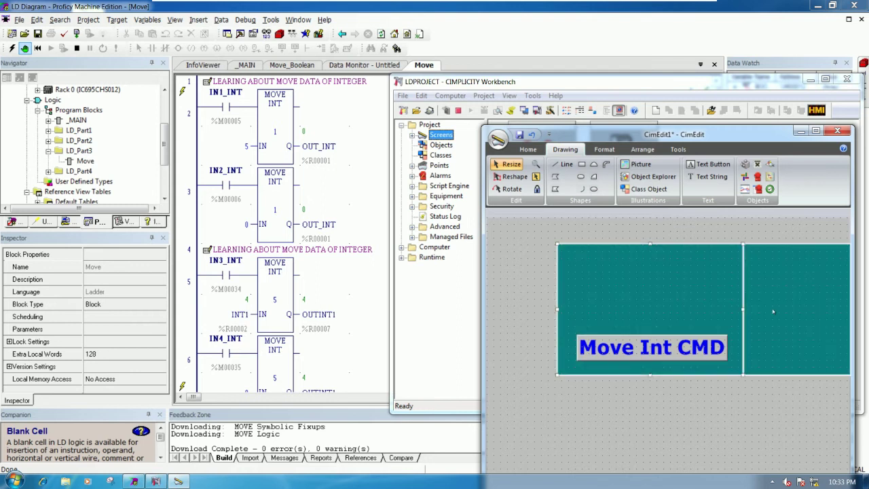
pyautogui.click(719, 303)
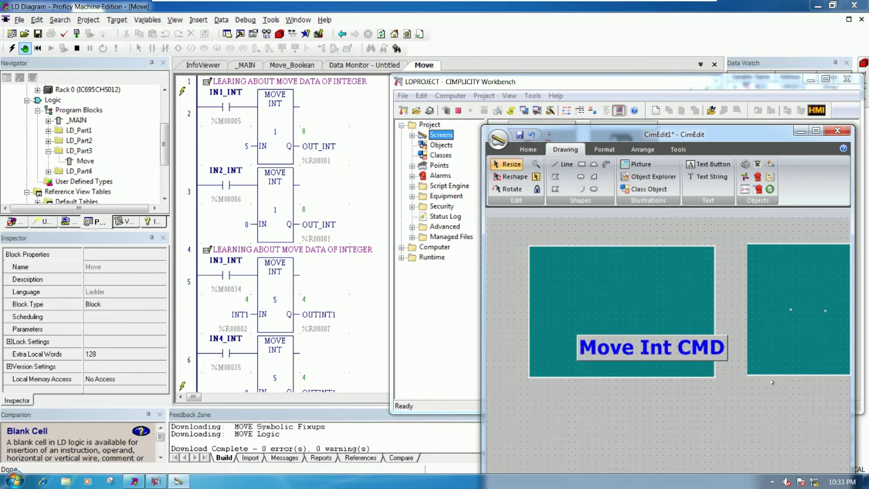
# Move the screen editor window and widen it to show the full width of the screen canvas.
pyautogui.moveTo(751, 140); pyautogui.dragTo(676, 135)
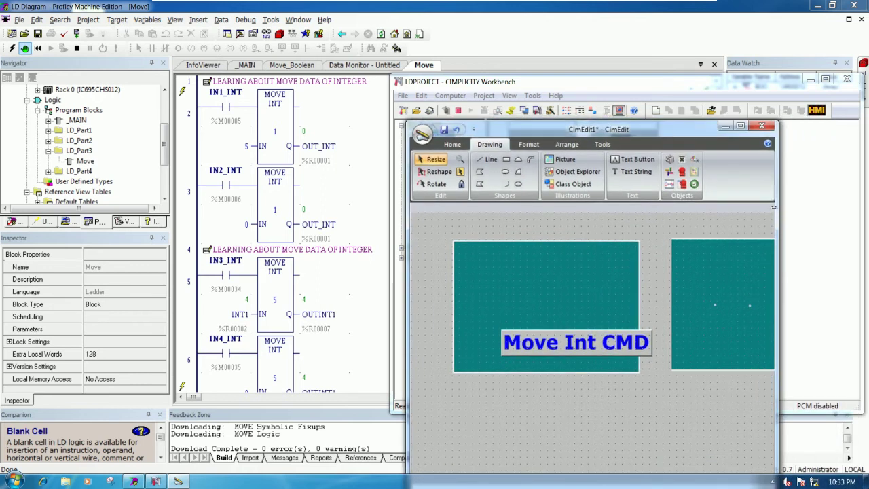
pyautogui.moveTo(775, 208); pyautogui.dragTo(840, 208)
# Set the Move Int CMD button's font size to 22 and move the button inside the teal rectangle's lower edge.
pyautogui.click(609, 342)
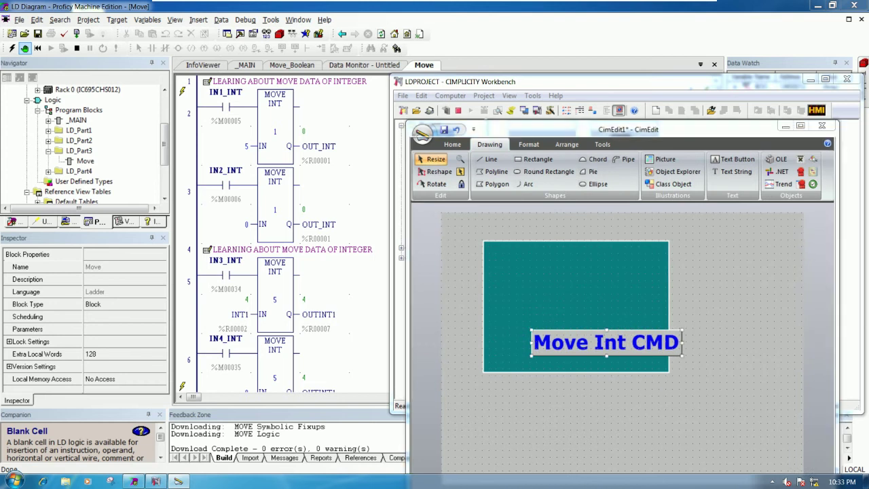
pyautogui.doubleClick(609, 343)
pyautogui.click(608, 202)
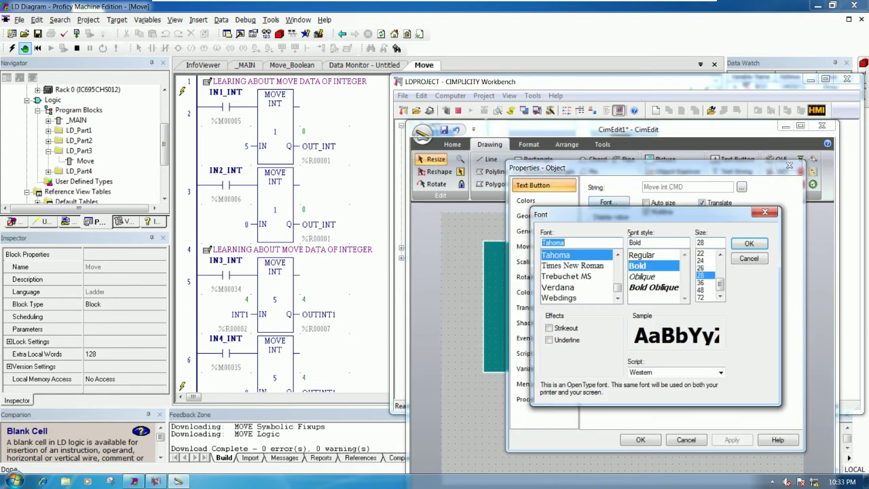
pyautogui.doubleClick(706, 242)
pyautogui.write('20')
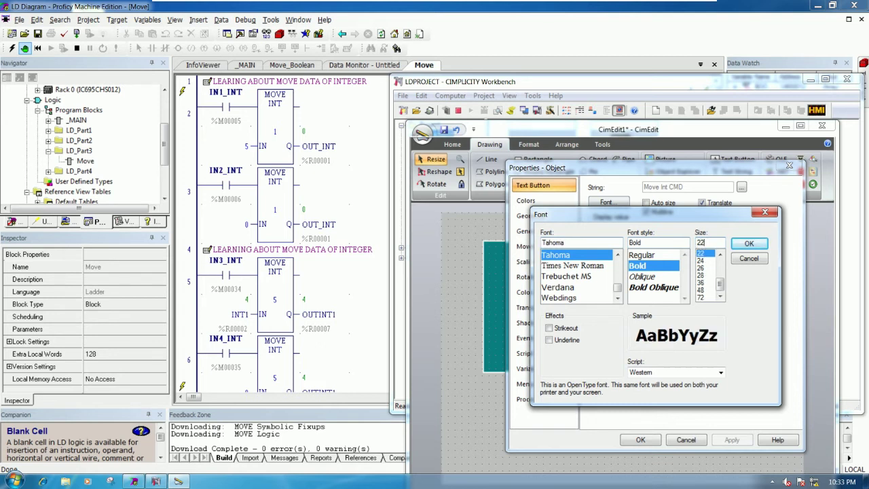
pyautogui.click(749, 243)
pyautogui.click(732, 440)
pyautogui.click(641, 440)
pyautogui.moveTo(629, 347); pyautogui.dragTo(605, 357)
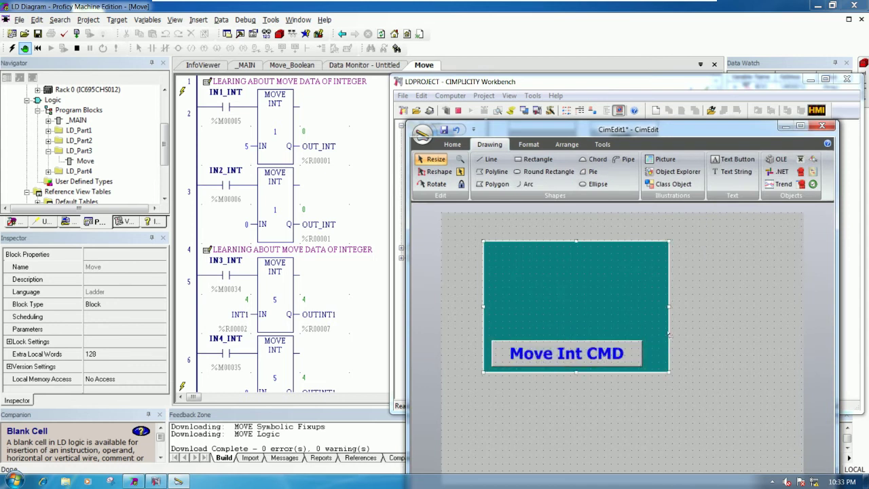
# Widen the teal rectangle across most of the canvas and place a copy of the Move Int CMD button beside the original.
pyautogui.moveTo(669, 307); pyautogui.dragTo(792, 304)
pyautogui.moveTo(618, 325)
pyautogui.mouseDown()
pyautogui.moveTo(603, 326)
pyautogui.moveTo(586, 357)
pyautogui.moveTo(780, 354)
pyautogui.mouseUp()
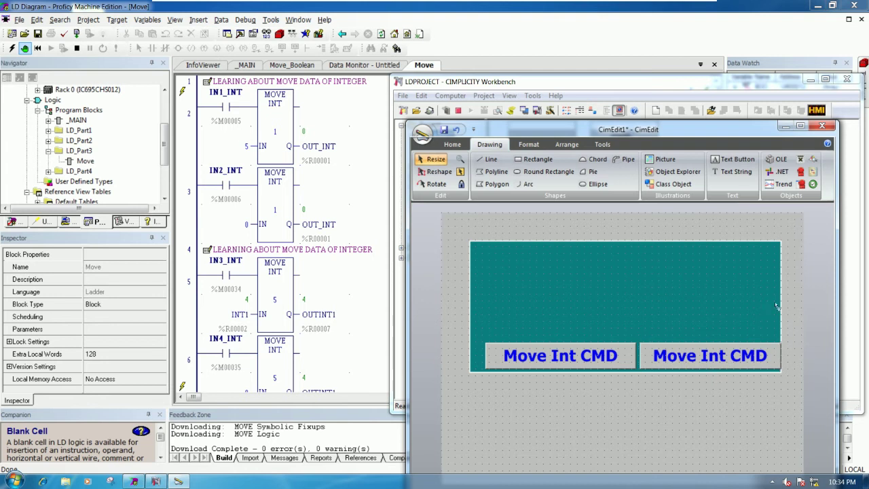
pyautogui.moveTo(779, 306); pyautogui.dragTo(800, 305)
pyautogui.click(769, 359)
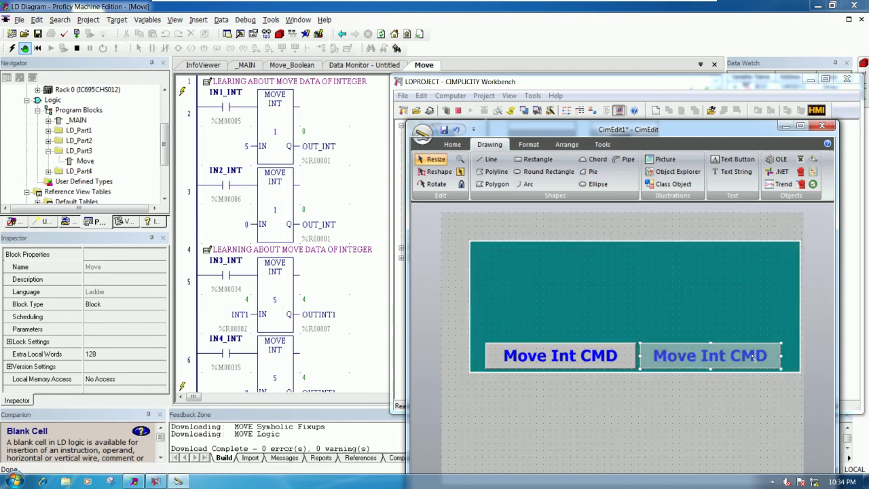
# Widen the copied Move Int CMD button slightly and change its label to RST Int CMD.
pyautogui.moveTo(782, 356); pyautogui.dragTo(789, 356)
pyautogui.click(567, 362)
pyautogui.click(715, 354)
pyautogui.doubleClick(715, 354)
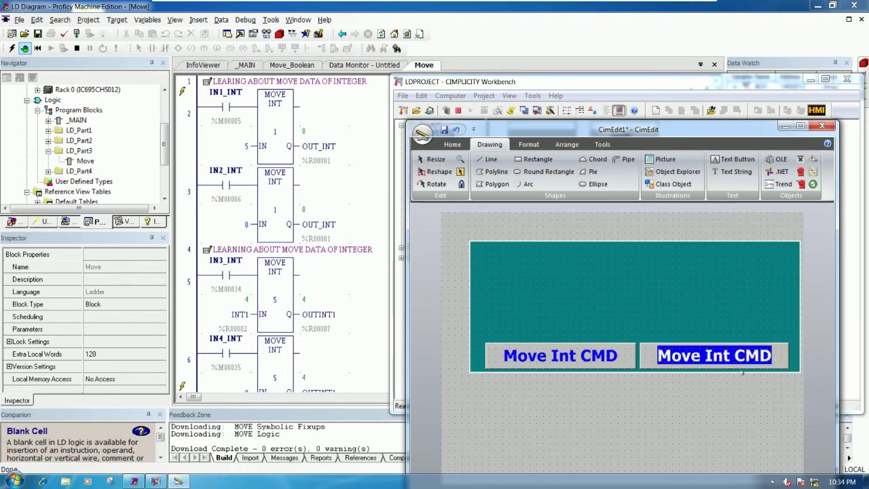
pyautogui.click(740, 386)
pyautogui.press('BackSpace')
pyautogui.press('BackSpace')
pyautogui.press('BackSpace')
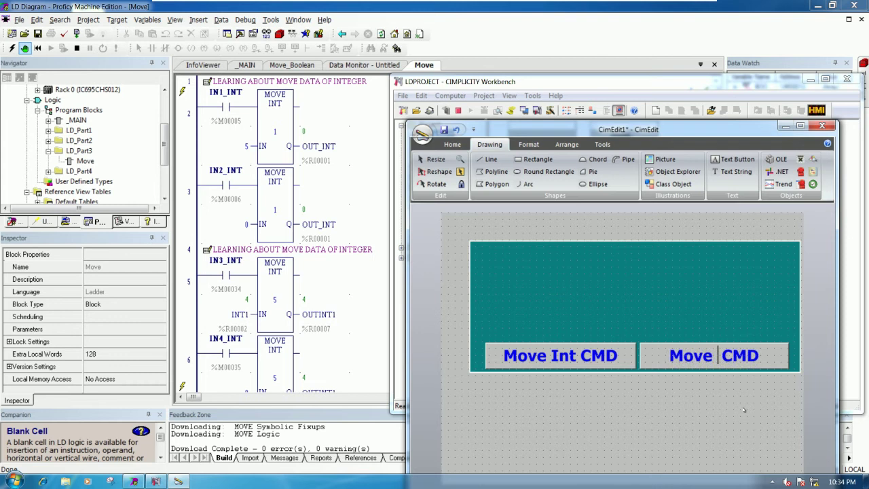
pyautogui.write('Int')
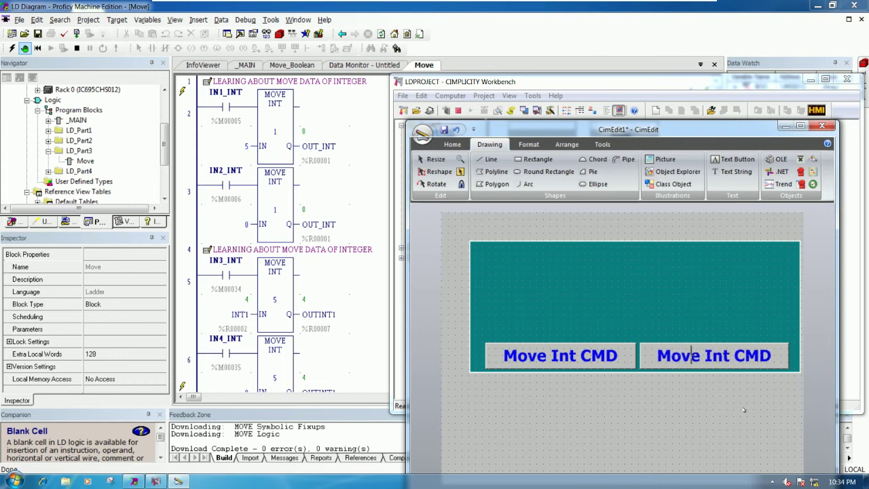
pyautogui.press('BackSpace')
pyautogui.press('BackSpace')
pyautogui.press('BackSpace')
pyautogui.press('BackSpace')
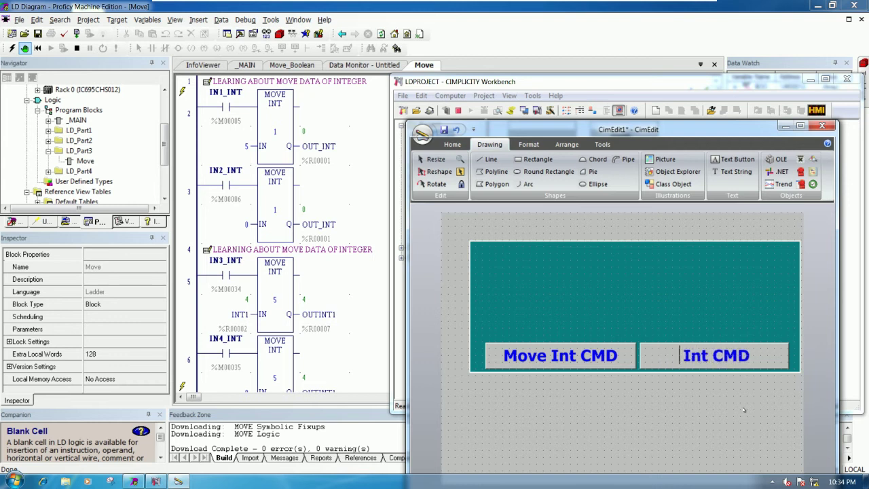
pyautogui.write('RST')
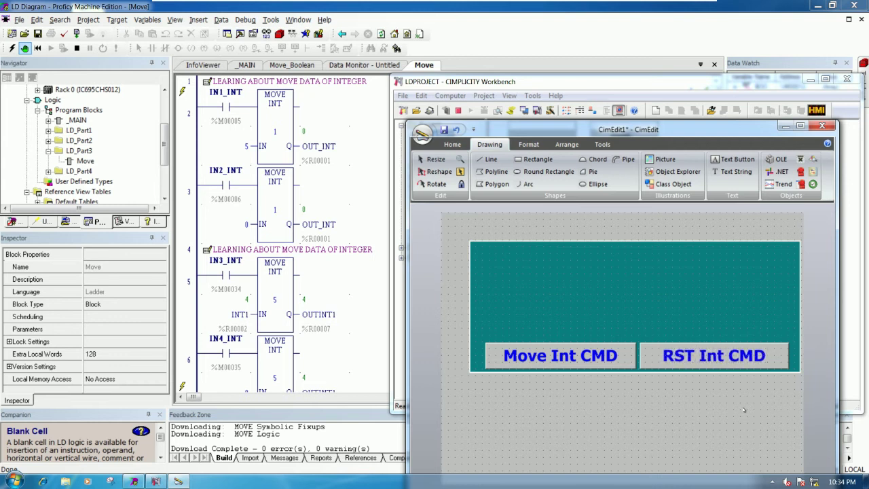
pyautogui.press('Escape')
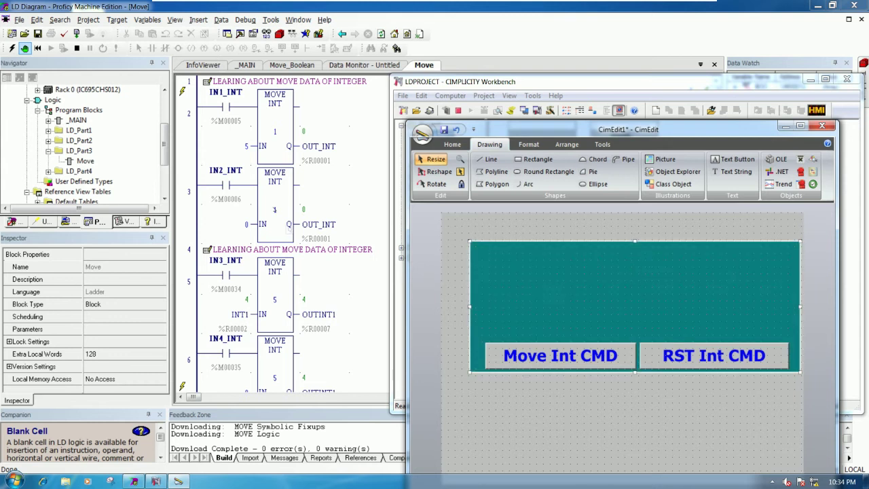
# Add a Mouse Up event with a new procedure to the Move Int CMD button's properties.
pyautogui.doubleClick(559, 364)
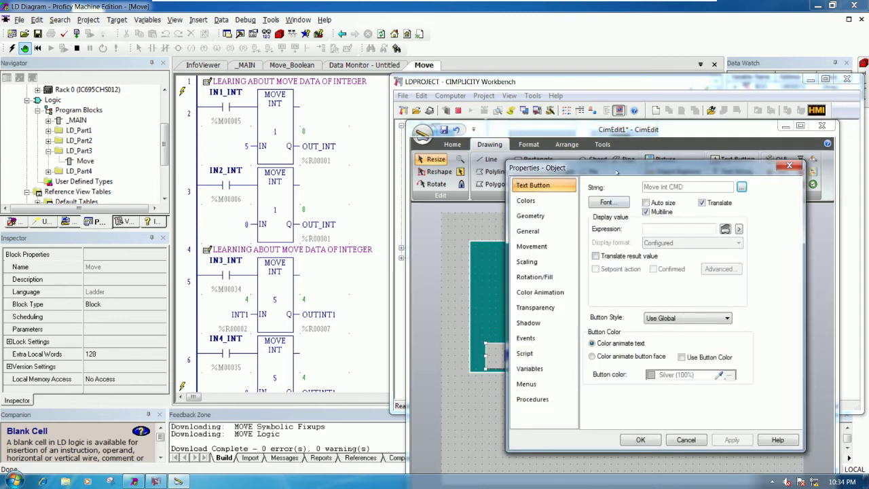
pyautogui.moveTo(617, 173); pyautogui.dragTo(560, 138)
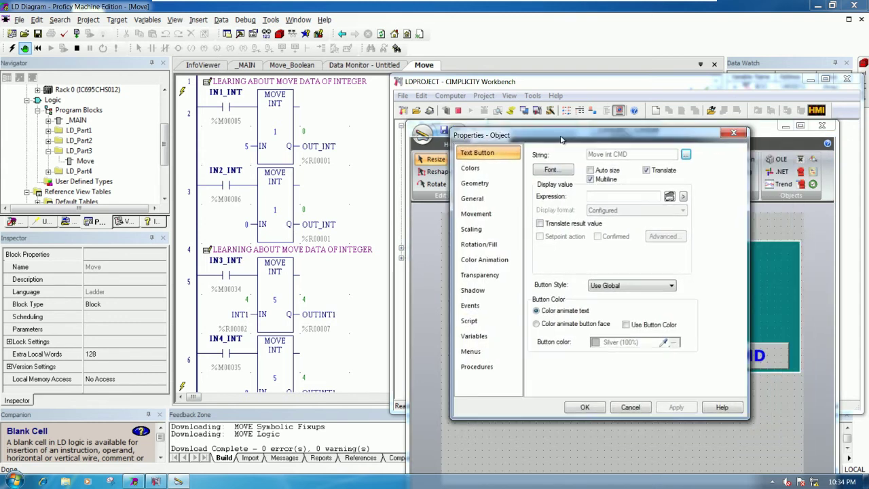
pyautogui.click(469, 304)
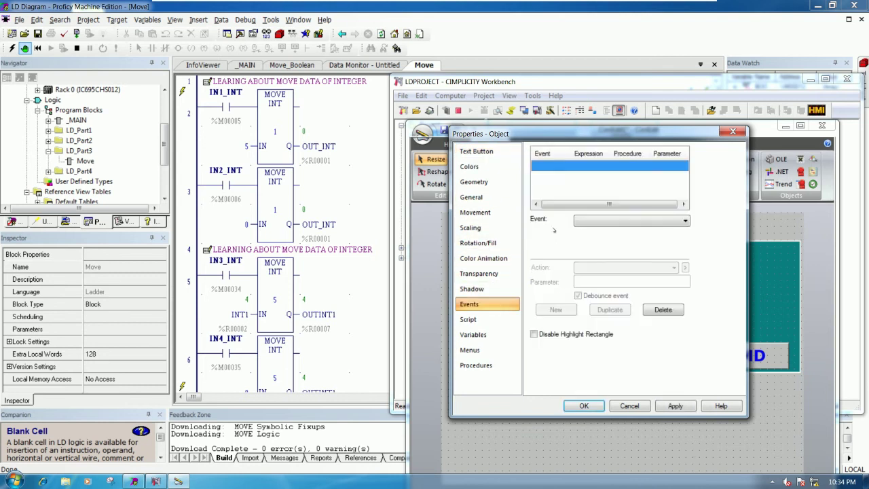
pyautogui.click(618, 219)
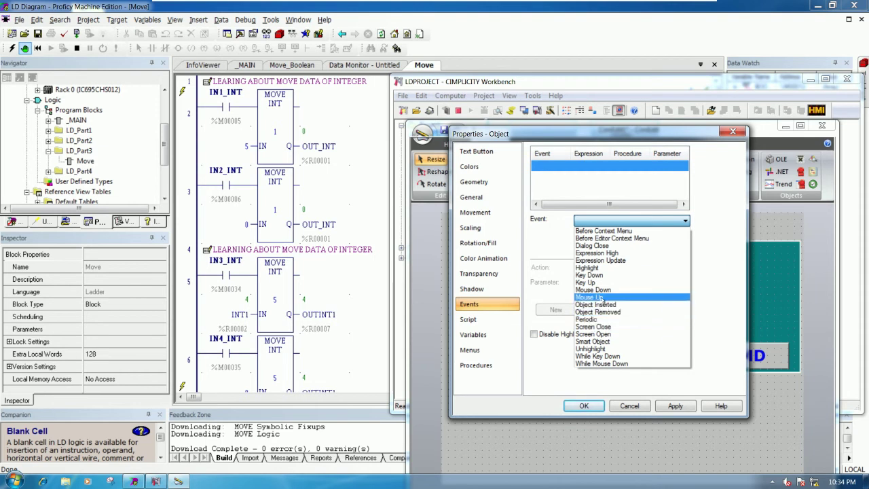
pyautogui.click(602, 297)
pyautogui.click(685, 268)
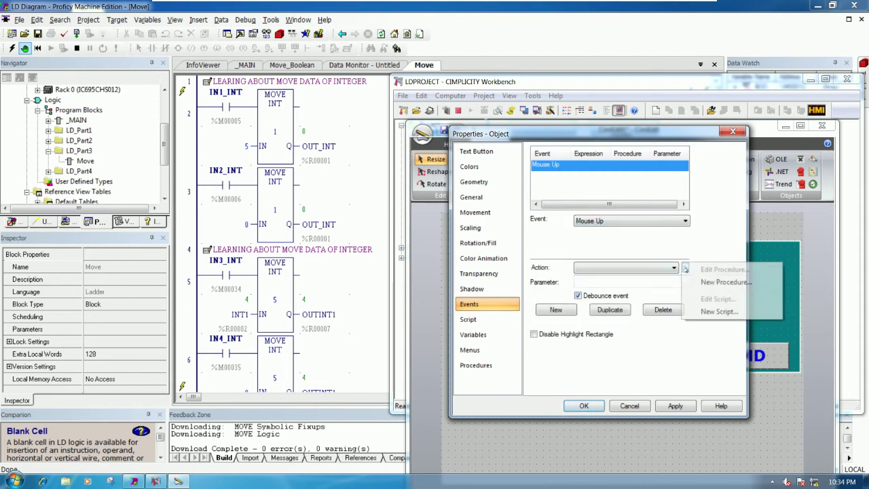
pyautogui.click(727, 283)
# Give the Mouse Up procedure an absolute setpoint action that writes 0 to point IN1_INT.
pyautogui.click(540, 356)
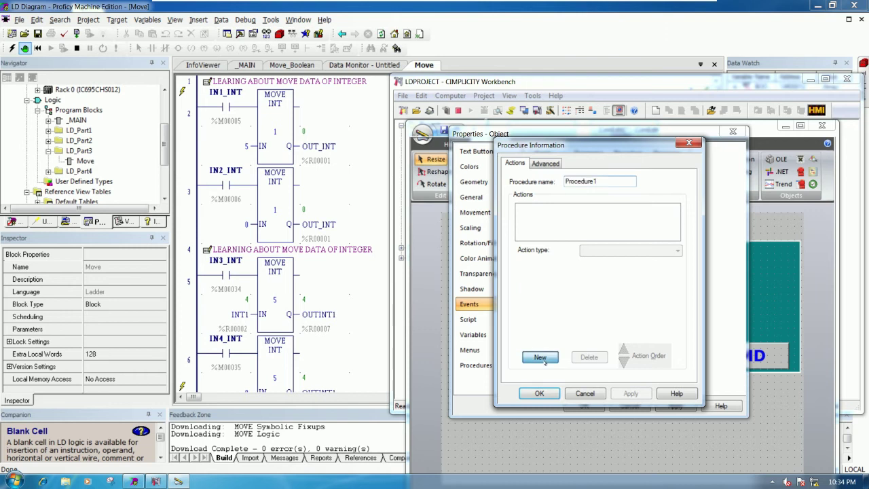
pyautogui.click(658, 251)
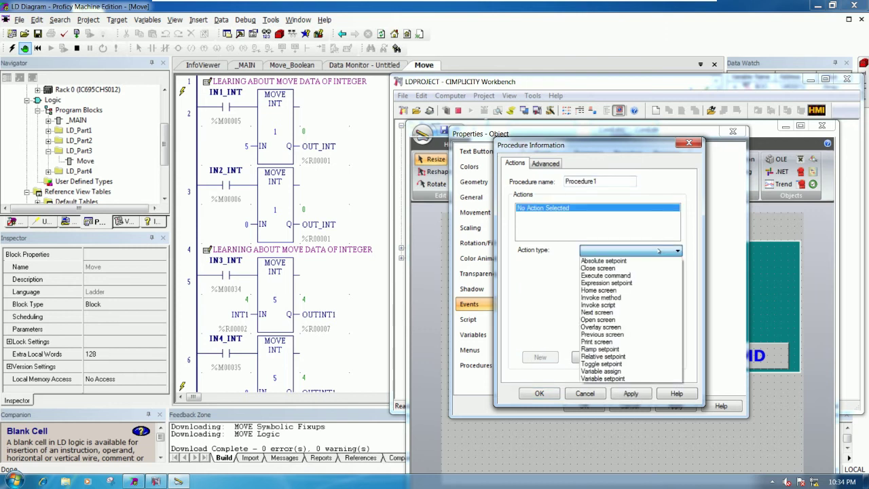
pyautogui.click(629, 261)
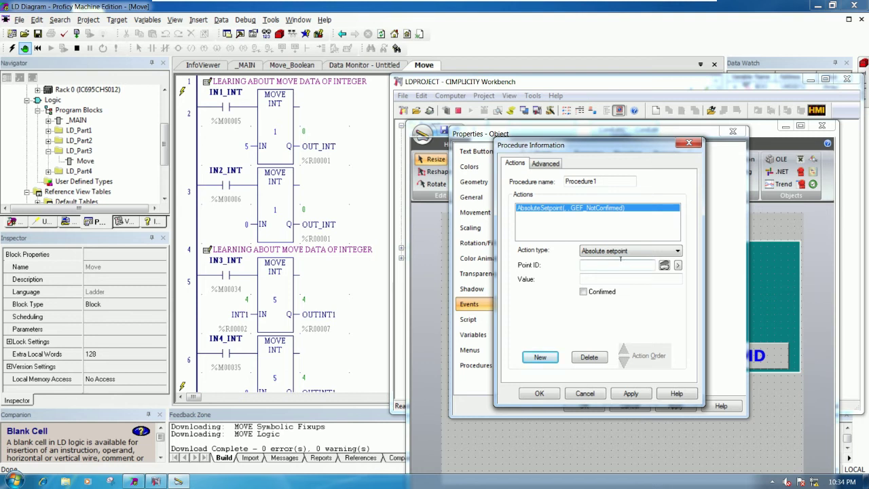
pyautogui.click(620, 260)
pyautogui.click(678, 265)
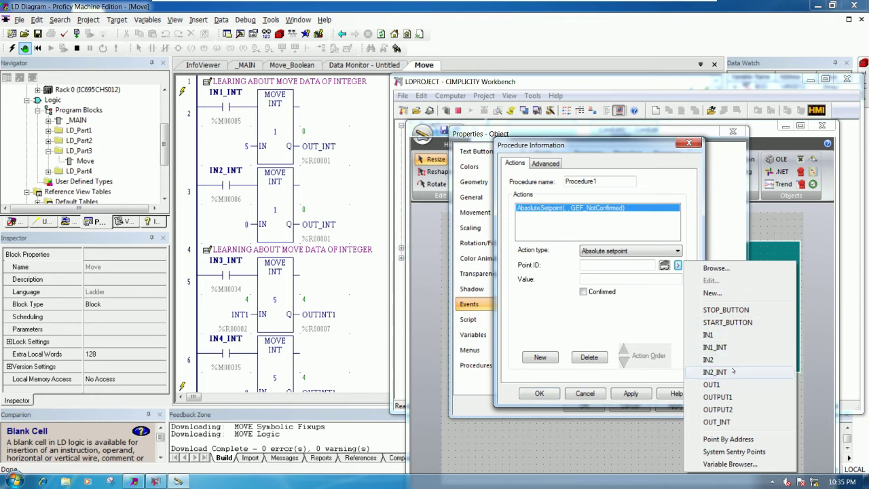
pyautogui.click(717, 268)
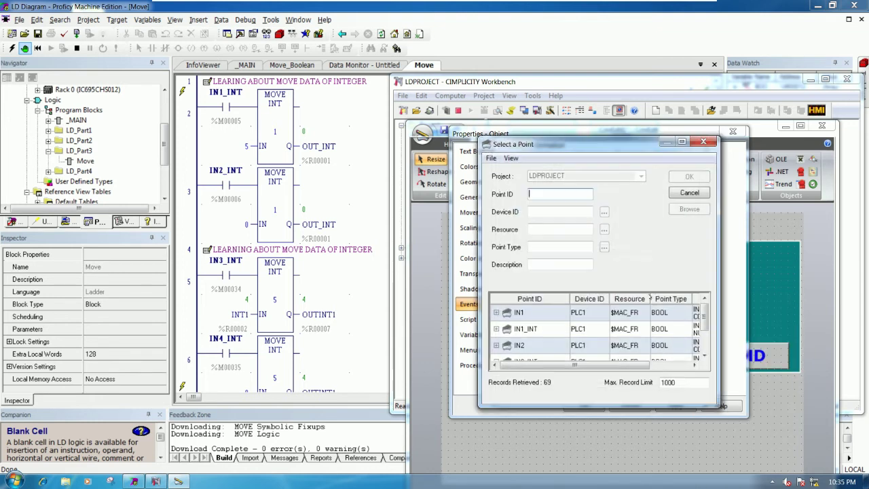
pyautogui.click(542, 330)
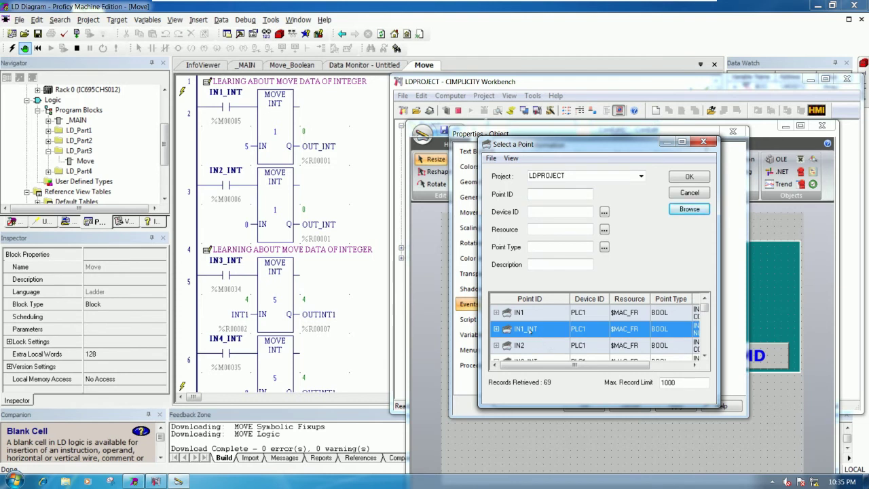
pyautogui.doubleClick(534, 330)
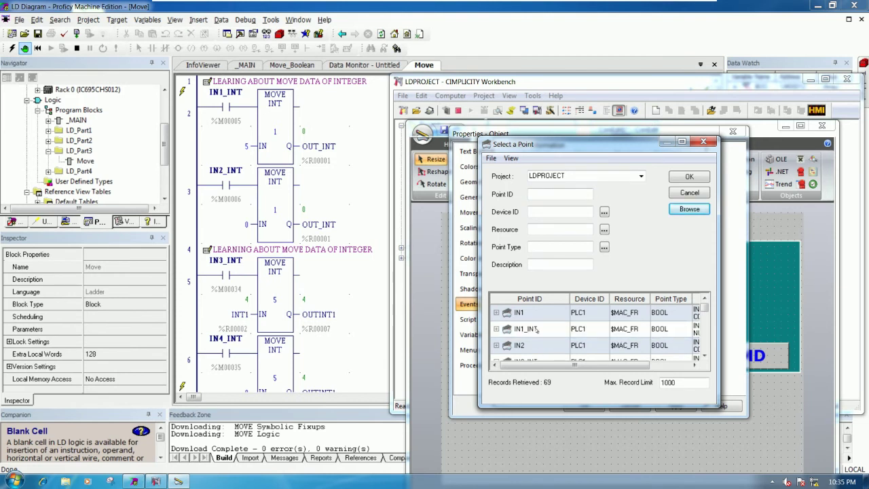
pyautogui.click(607, 276)
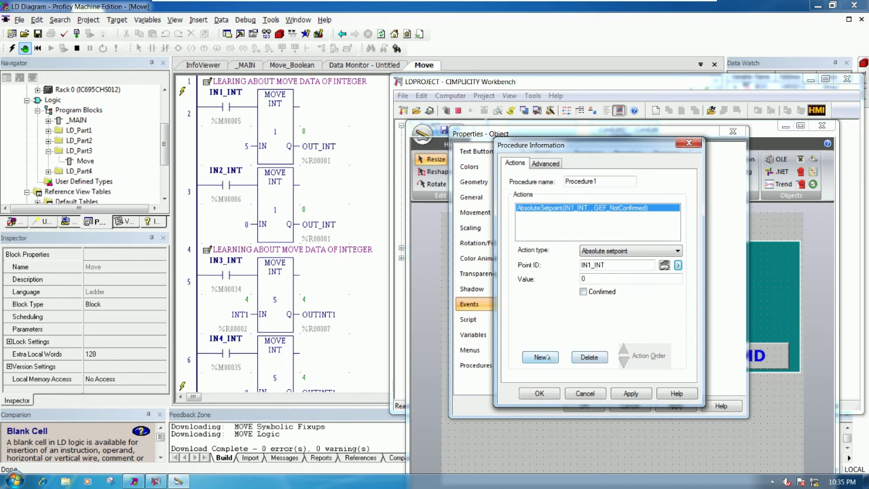
pyautogui.click(539, 394)
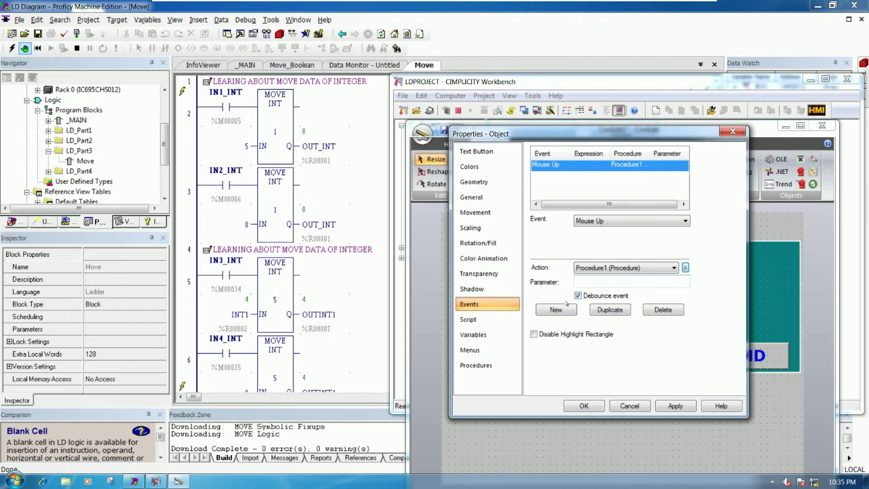
# Add a Mouse Down event with its own new procedure to the Move Int CMD button.
pyautogui.click(556, 310)
pyautogui.click(625, 221)
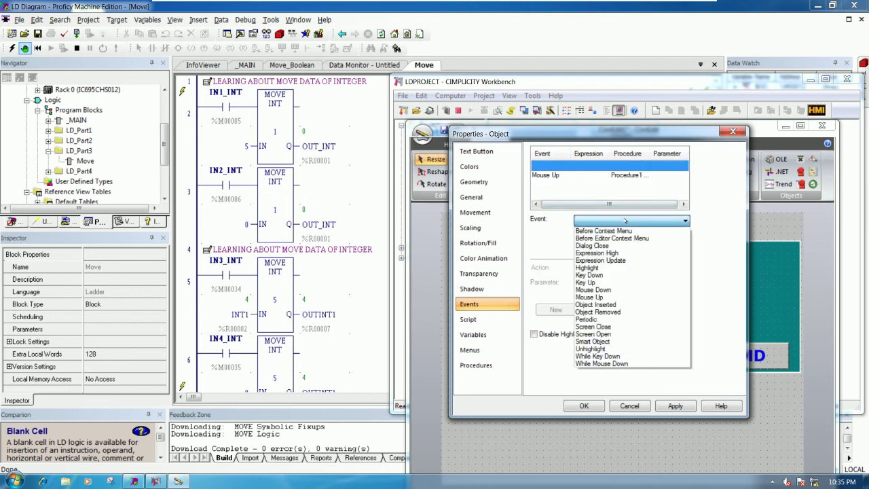
pyautogui.click(589, 275)
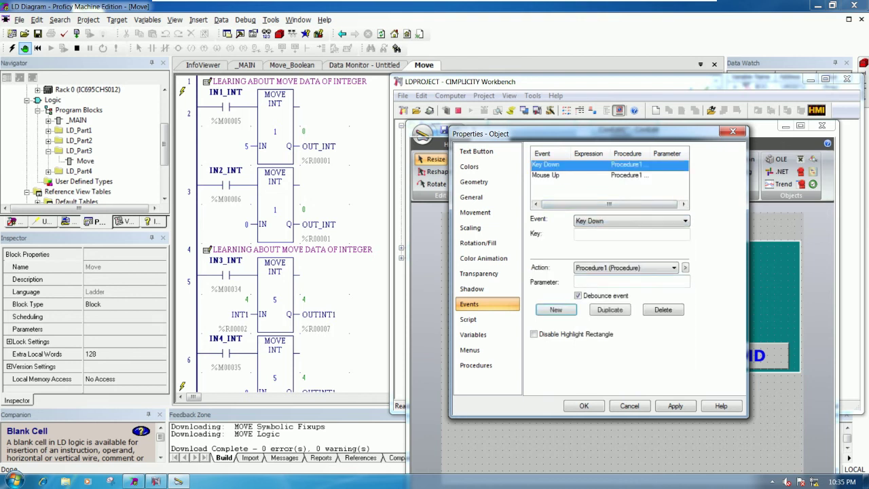
pyautogui.click(623, 223)
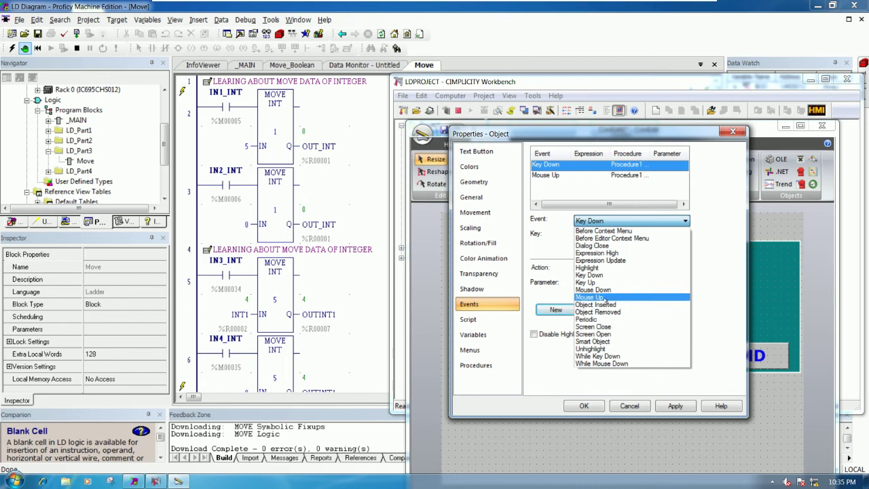
pyautogui.click(607, 290)
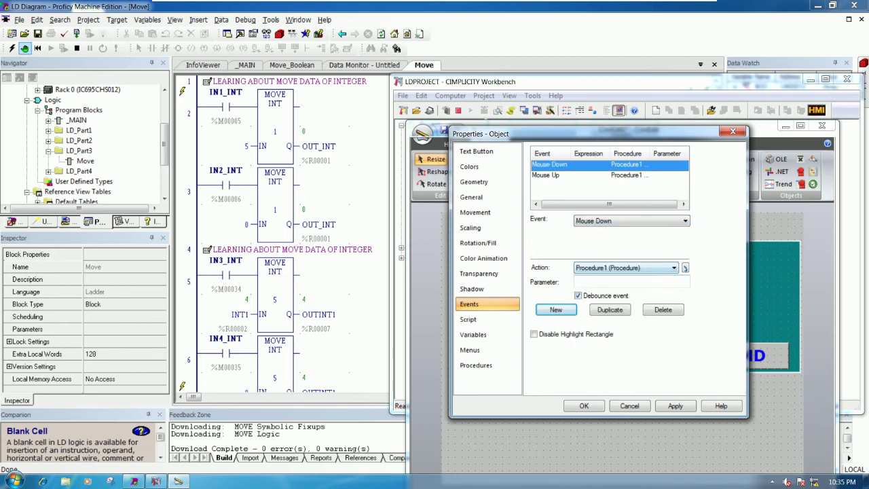
pyautogui.click(685, 268)
pyautogui.click(720, 311)
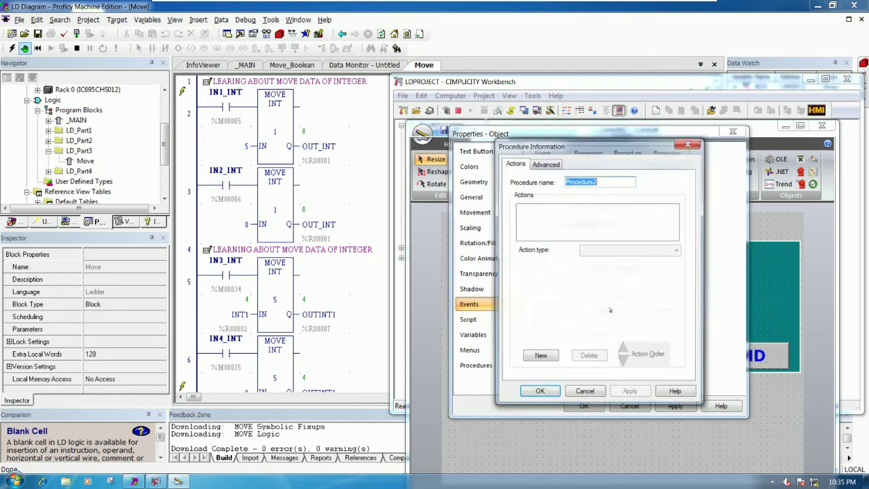
# Give the Mouse Down procedure an absolute setpoint action that writes 1 to IN1_INT, and accept the button's properties.
pyautogui.click(541, 355)
pyautogui.click(625, 251)
pyautogui.click(603, 261)
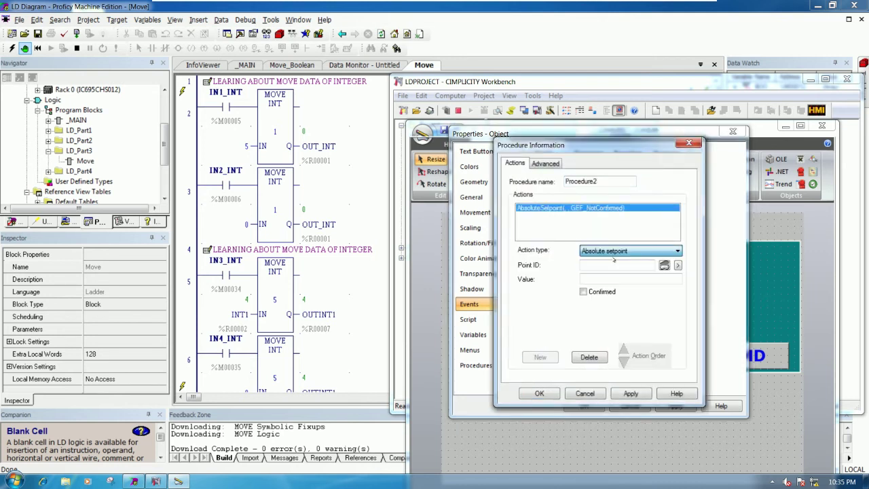
pyautogui.click(679, 266)
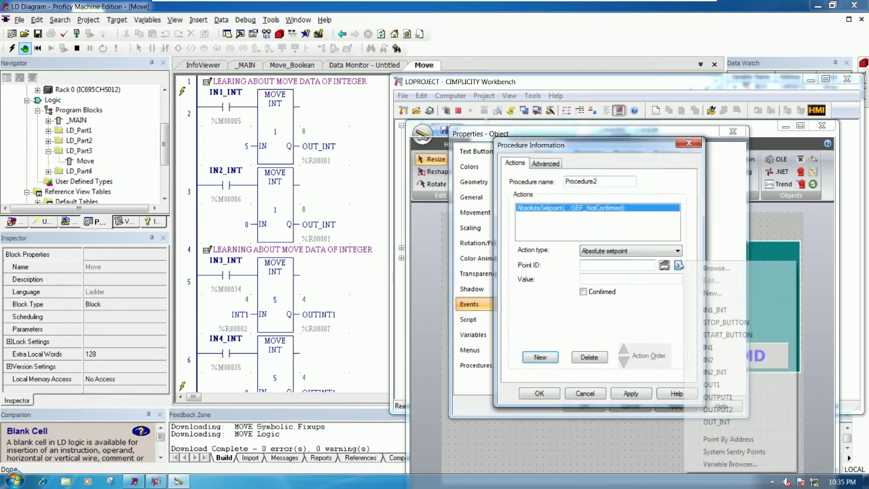
pyautogui.click(716, 309)
pyautogui.doubleClick(618, 278)
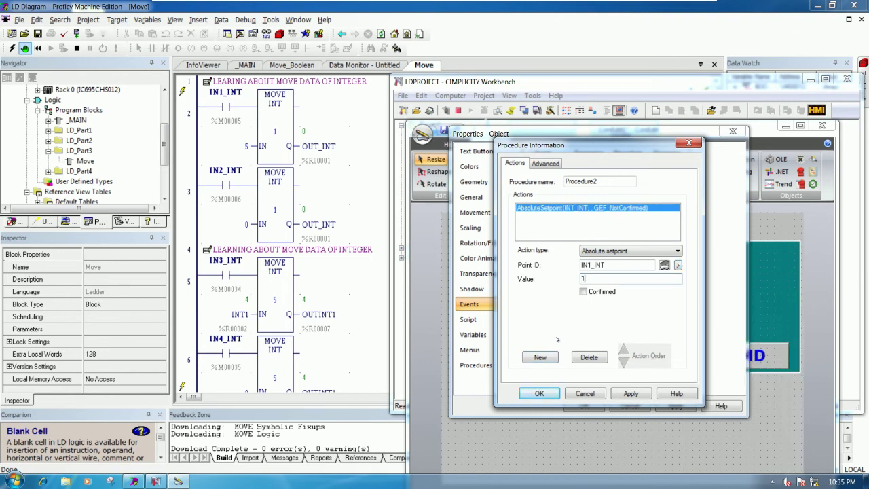
pyautogui.press('Return')
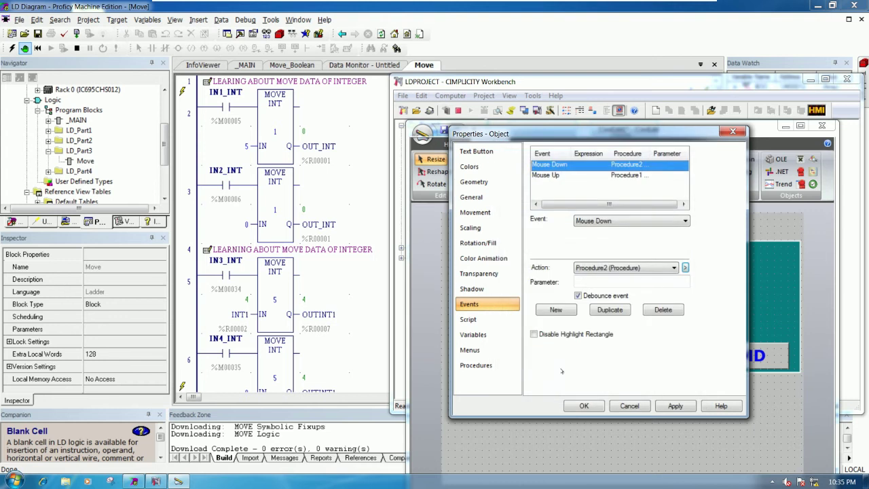
pyautogui.click(584, 406)
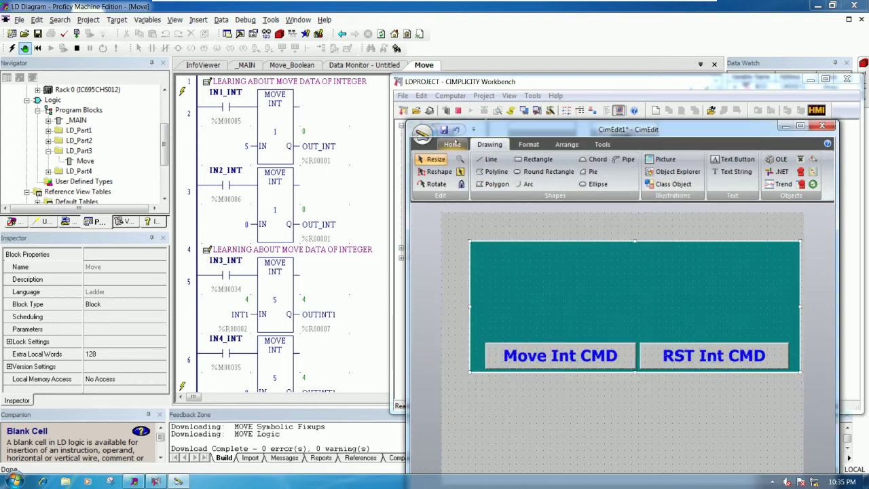
# Save the screen as SCREEN3 in the screens folder and run it as a test screen.
pyautogui.hotkey('ctrl', 's')
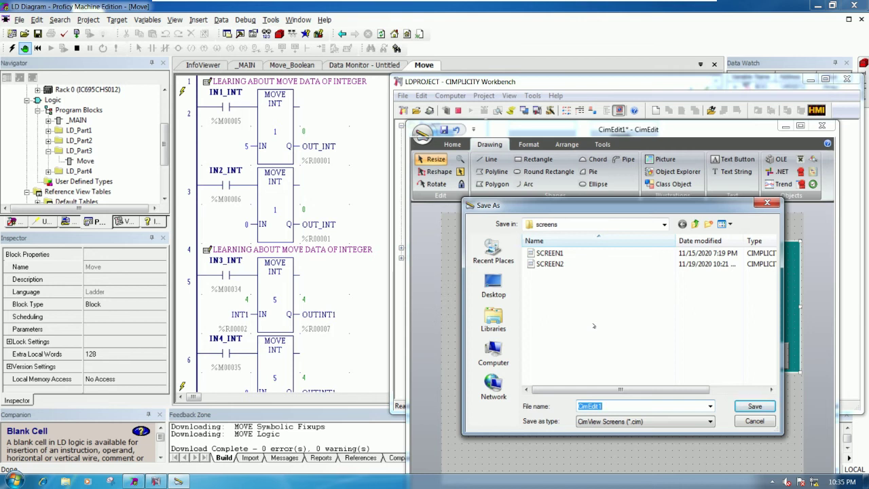
pyautogui.press('BackSpace')
pyautogui.write('SCREEN')
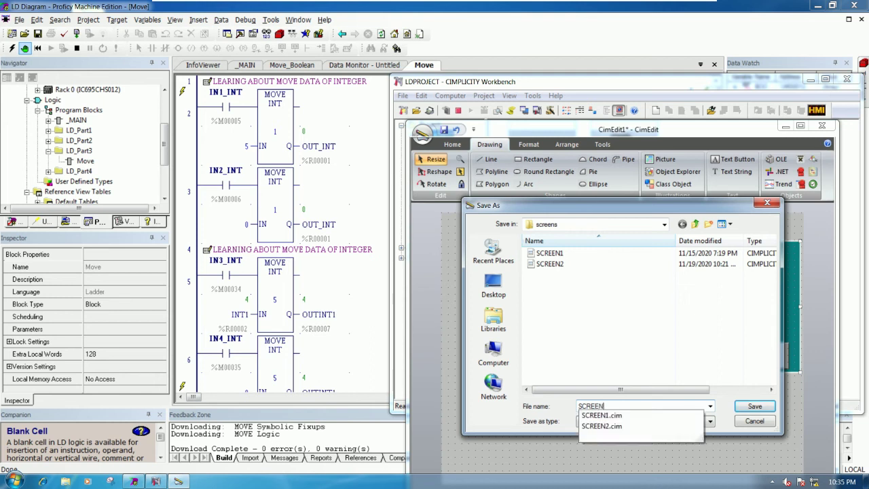
pyautogui.write('3')
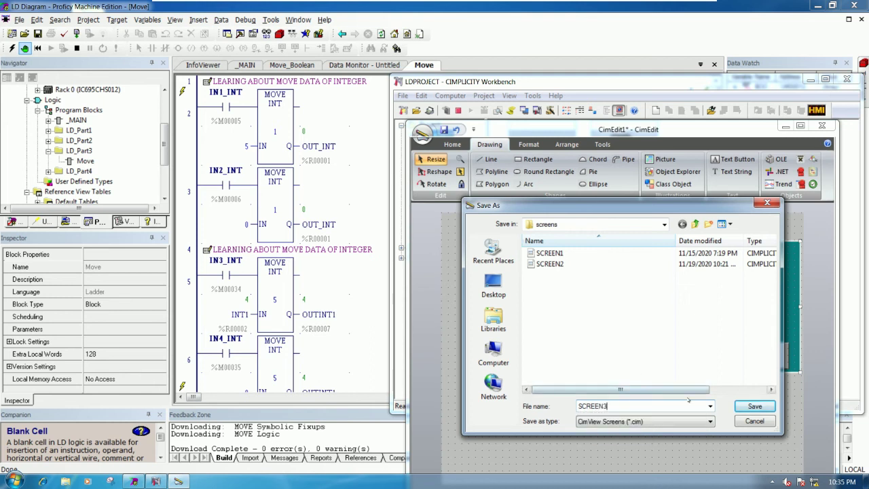
pyautogui.click(755, 406)
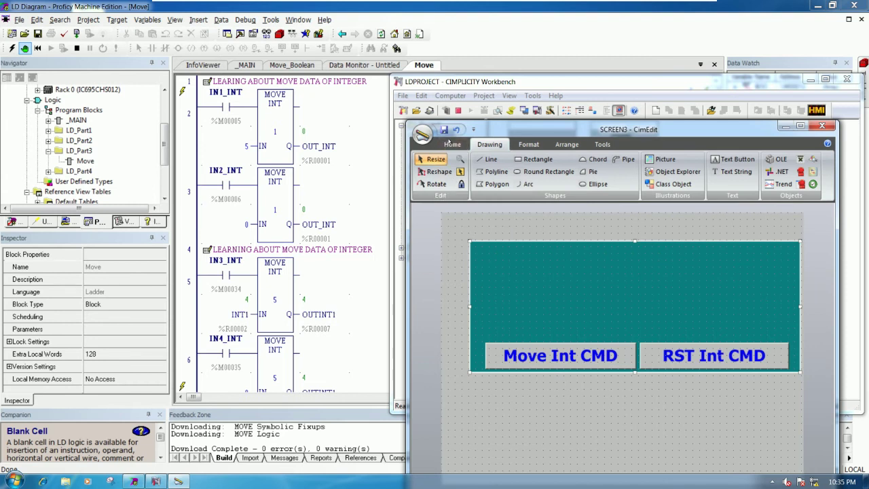
pyautogui.click(453, 144)
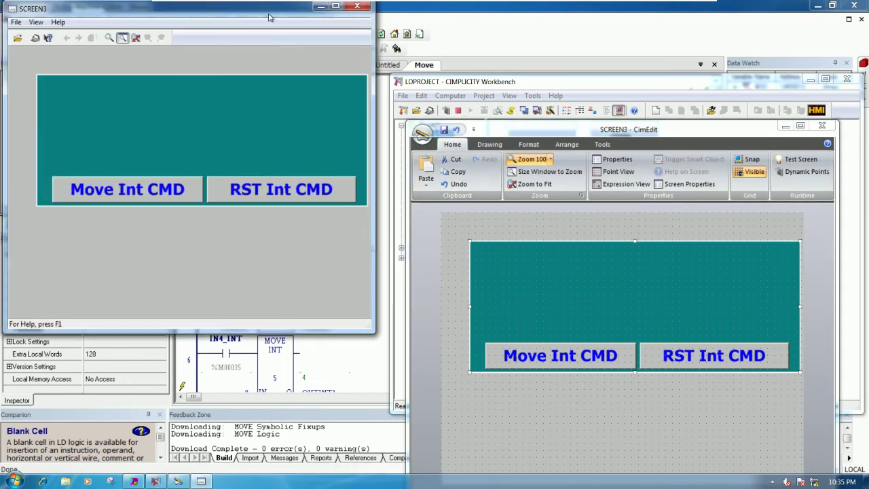
# Test the Move Int CMD button on the running SCREEN3 and close the test screen.
pyautogui.moveTo(268, 4); pyautogui.dragTo(680, 79)
pyautogui.click(561, 251)
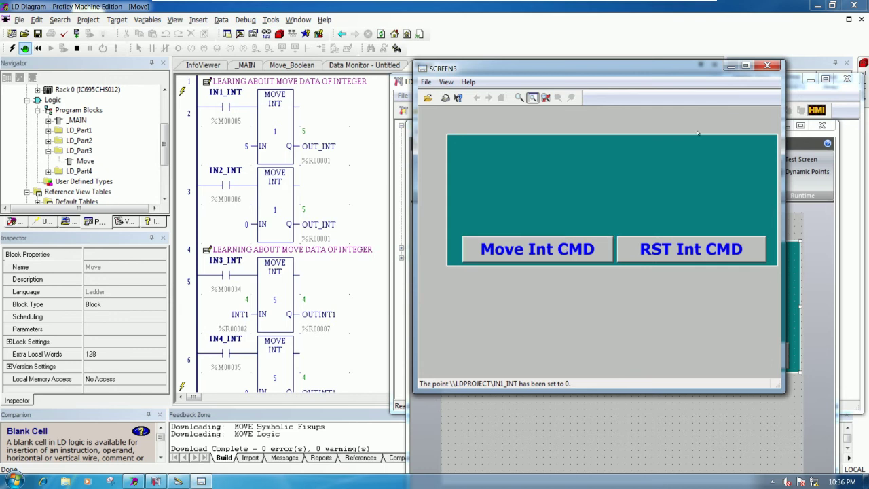
pyautogui.click(766, 65)
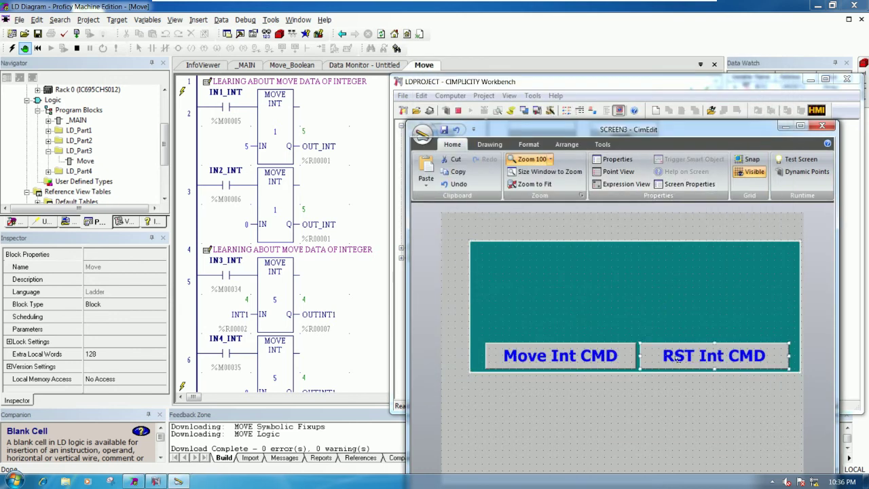
# Delete the RST Int CMD button and put a copy of the Move Int CMD button in its place.
pyautogui.press('Delete')
pyautogui.click(584, 362)
pyautogui.moveTo(584, 362); pyautogui.dragTo(742, 360)
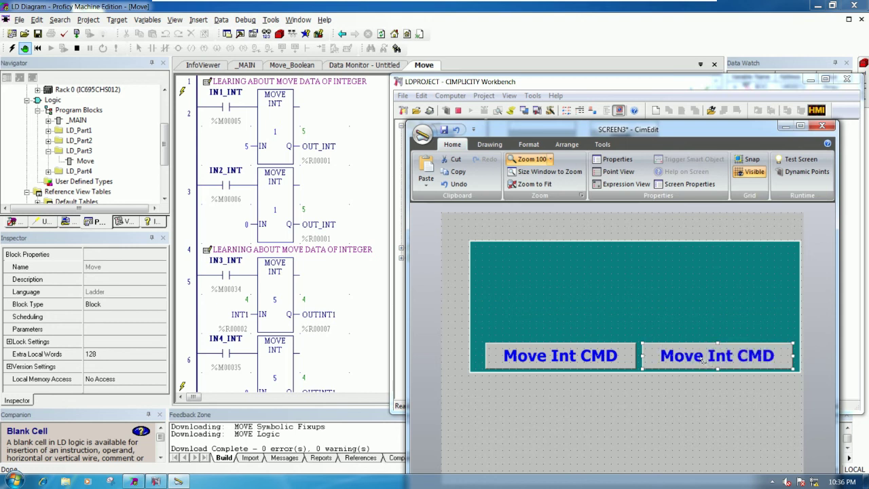
# Change the copied button's label to RST Int CMD.
pyautogui.doubleClick(703, 362)
pyautogui.click(704, 355)
pyautogui.press('BackSpace')
pyautogui.press('BackSpace')
pyautogui.press('BackSpace')
pyautogui.press('BackSpace')
pyautogui.write('rs')
pyautogui.press('BackSpace')
pyautogui.press('BackSpace')
pyautogui.write('RST')
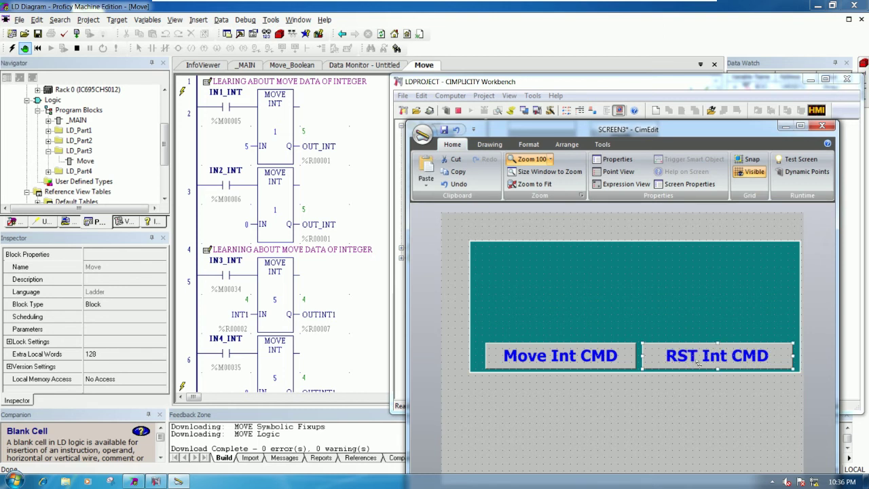
# Set the point of the absolute setpoint action in the RST Int CMD button's Procedure1 to IN2_INT.
pyautogui.doubleClick(699, 362)
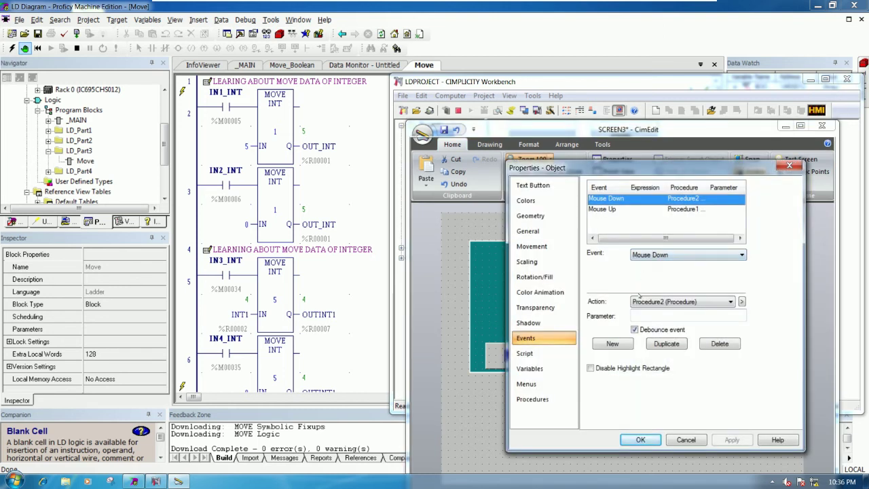
pyautogui.click(532, 399)
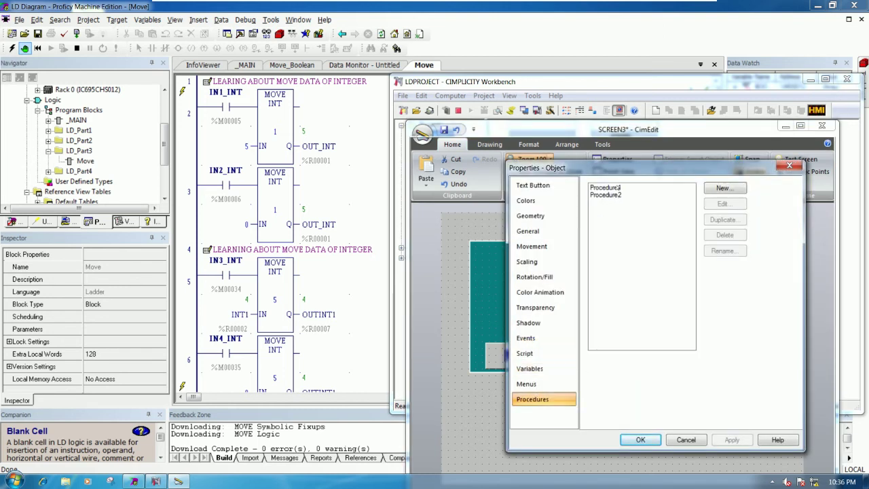
pyautogui.doubleClick(619, 187)
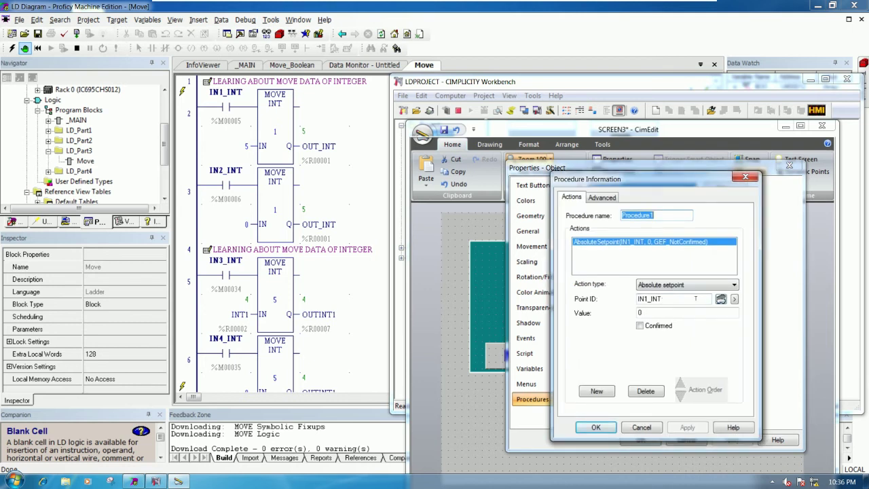
pyautogui.doubleClick(696, 299)
pyautogui.press('BackSpace')
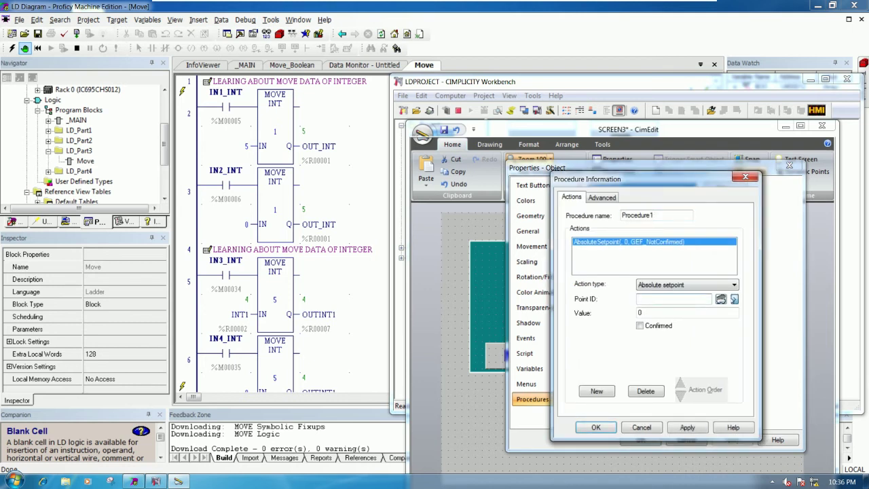
pyautogui.click(734, 299)
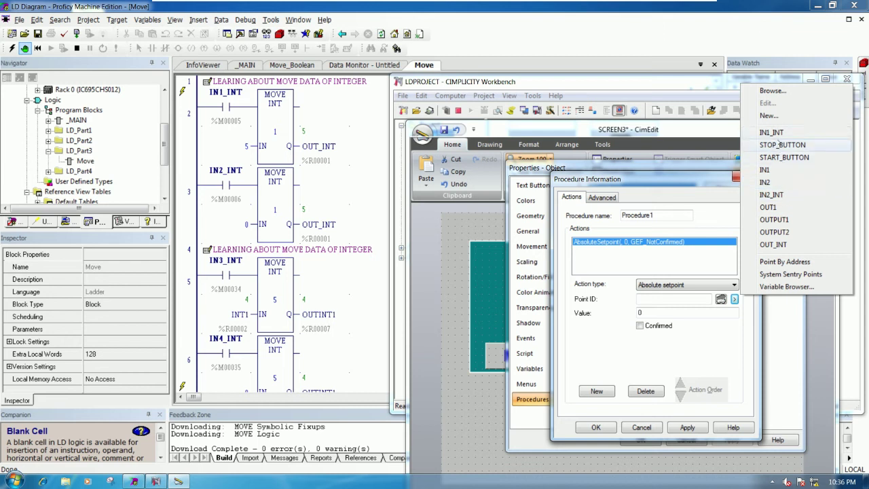
pyautogui.click(771, 195)
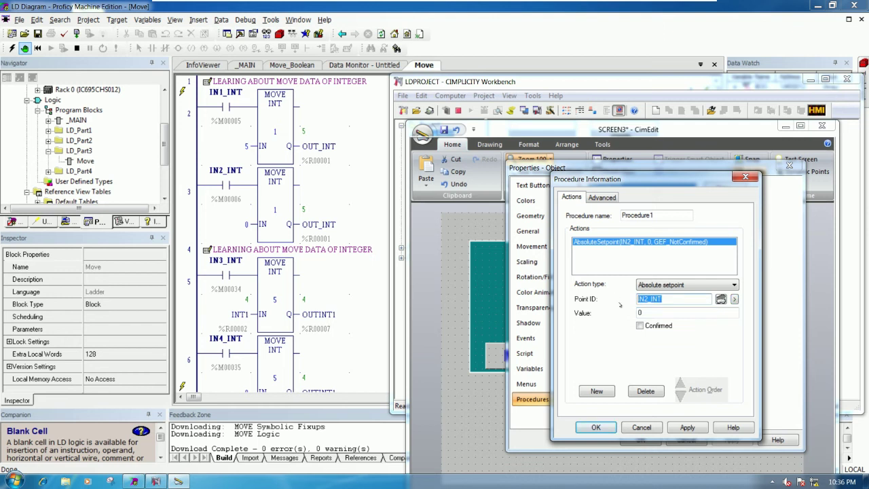
pyautogui.click(596, 427)
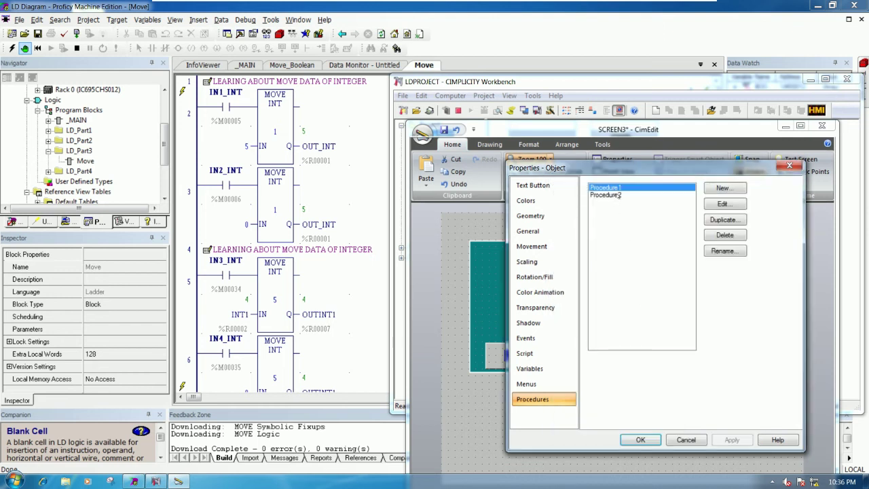
# Set the point of Procedure2's absolute setpoint action to IN2_INT and accept the button's properties.
pyautogui.doubleClick(615, 195)
pyautogui.doubleClick(659, 298)
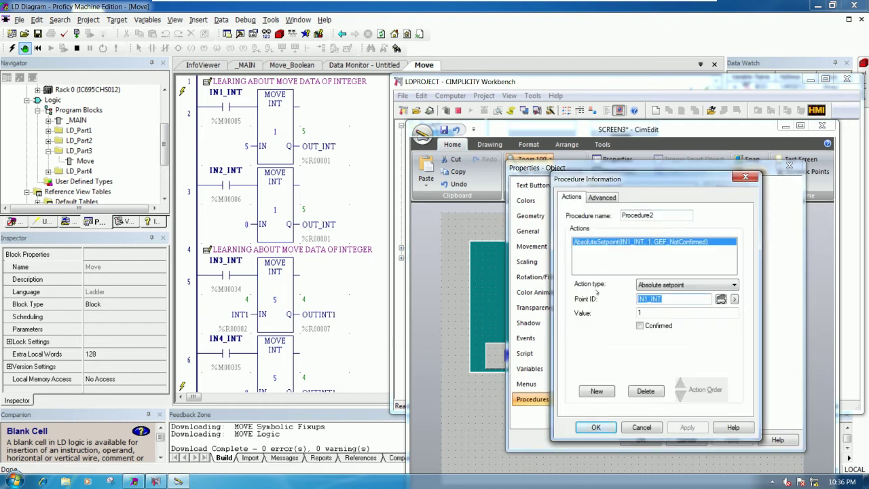
pyautogui.write('IN2_INT')
pyautogui.click(597, 427)
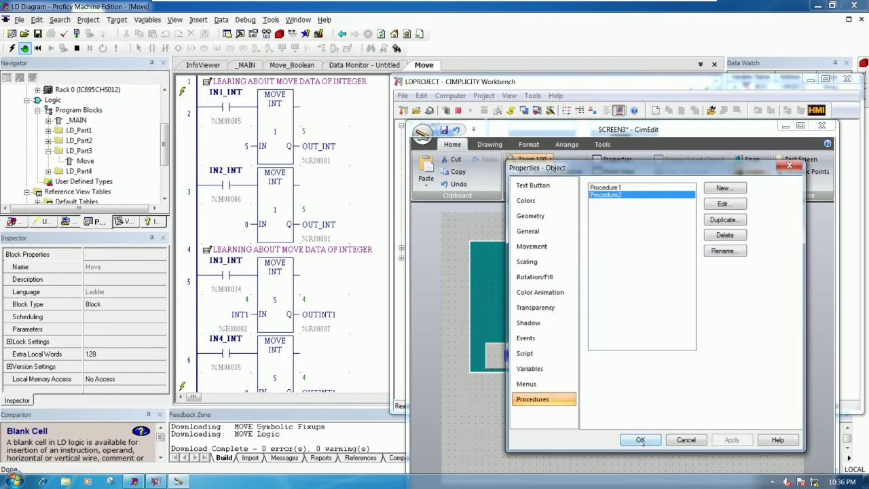
pyautogui.click(641, 440)
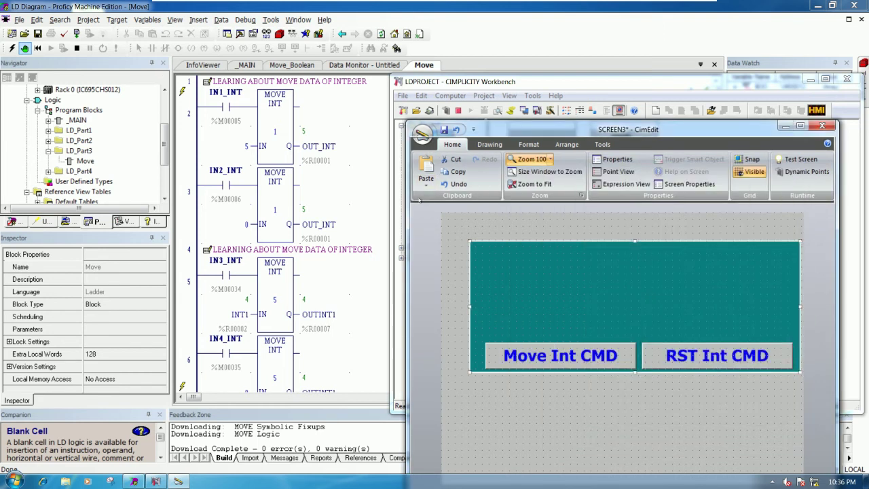
# Save SCREEN3 and try the RST Int CMD and Move Int CMD buttons in a test run of the screen.
pyautogui.click(444, 129)
pyautogui.click(791, 160)
pyautogui.moveTo(288, 12); pyautogui.dragTo(718, 100)
pyautogui.click(712, 278)
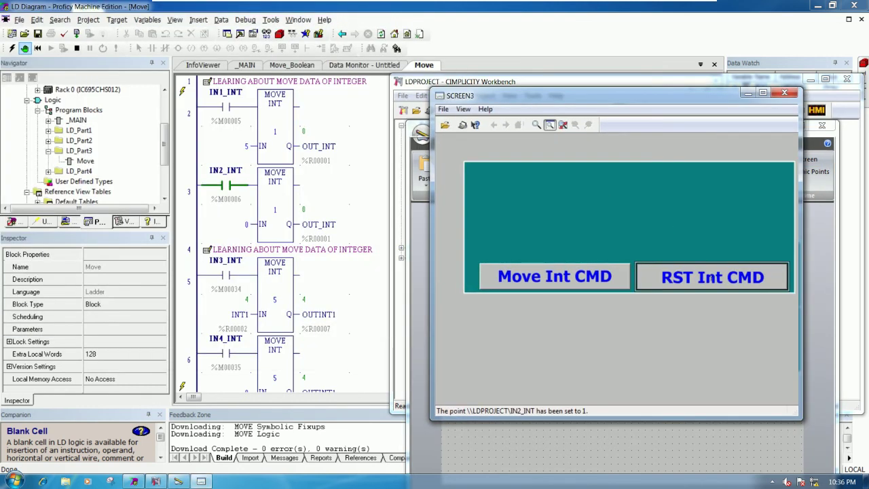
pyautogui.click(712, 277)
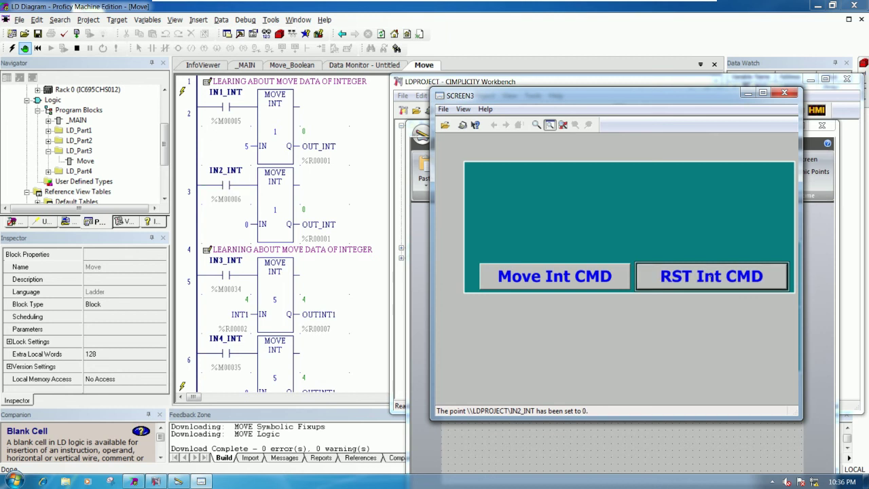
pyautogui.click(592, 281)
pyautogui.click(712, 277)
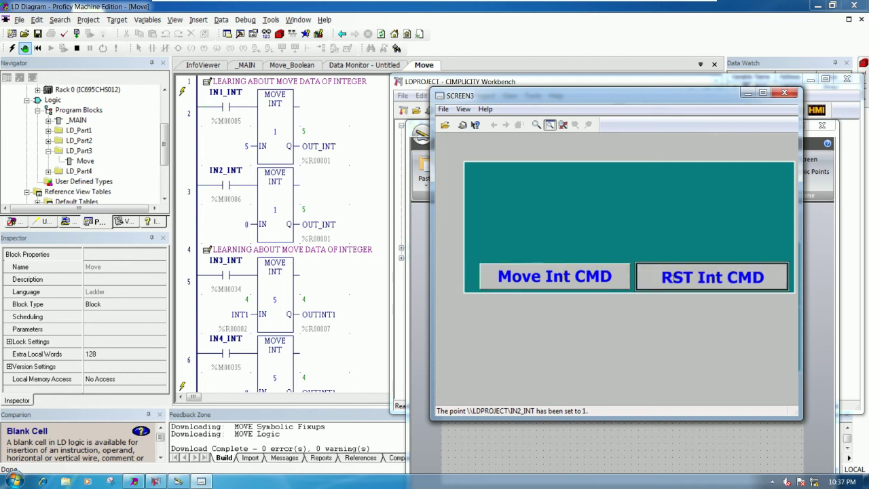
pyautogui.click(775, 93)
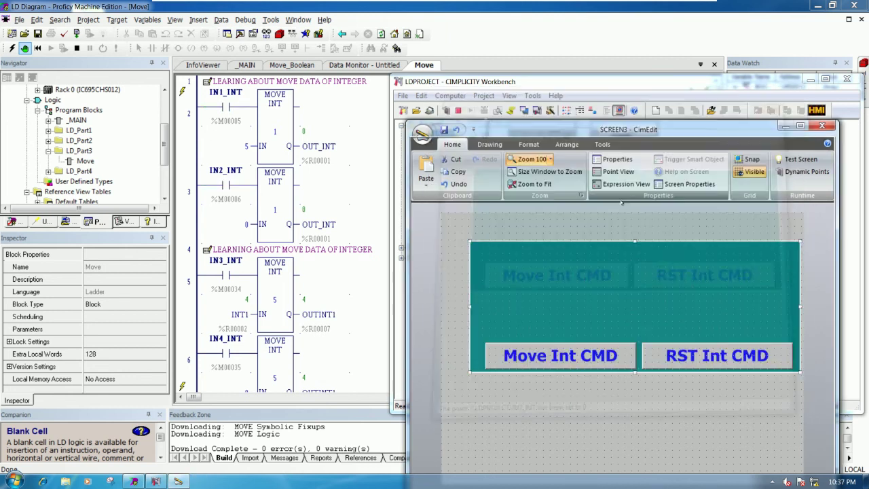
# Draw a small rectangle on the teal panel above the two buttons and fill it black.
pyautogui.click(630, 281)
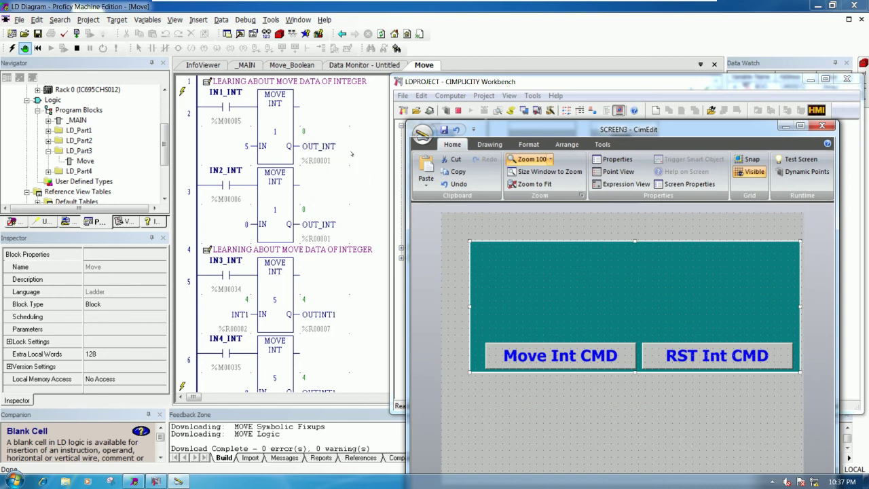
pyautogui.click(491, 144)
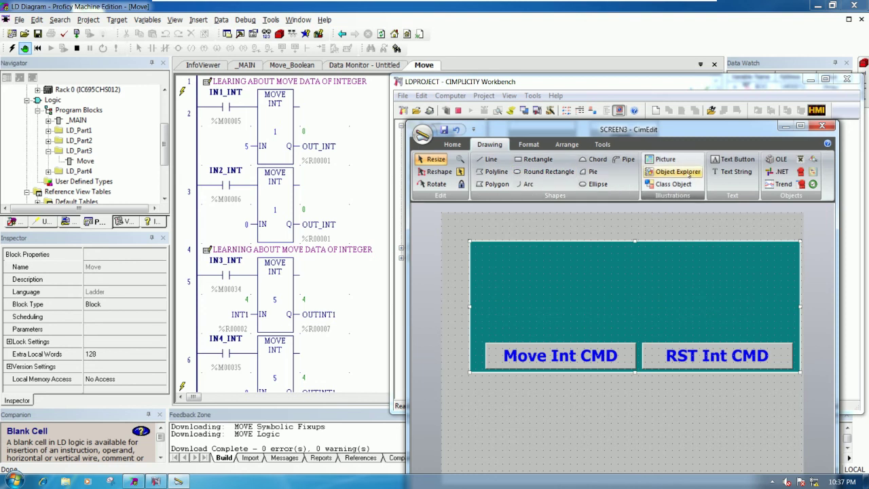
pyautogui.click(529, 159)
pyautogui.moveTo(590, 269); pyautogui.dragTo(693, 300)
pyautogui.doubleClick(652, 288)
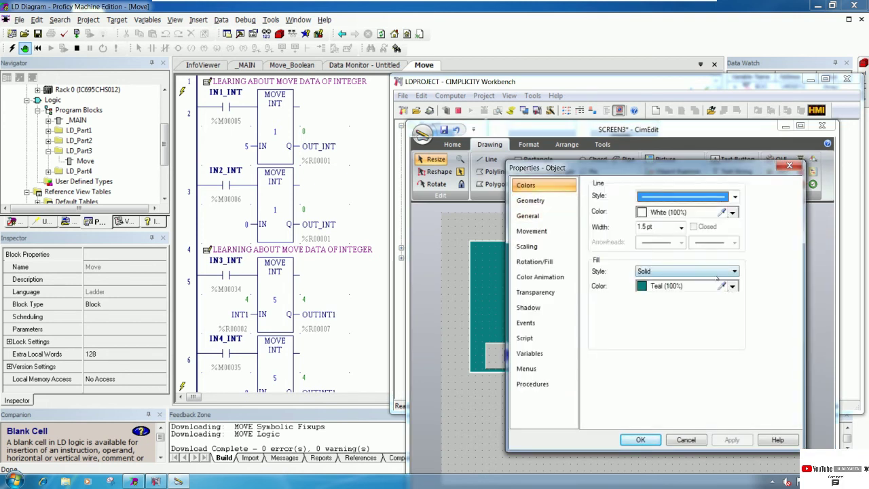
pyautogui.click(732, 285)
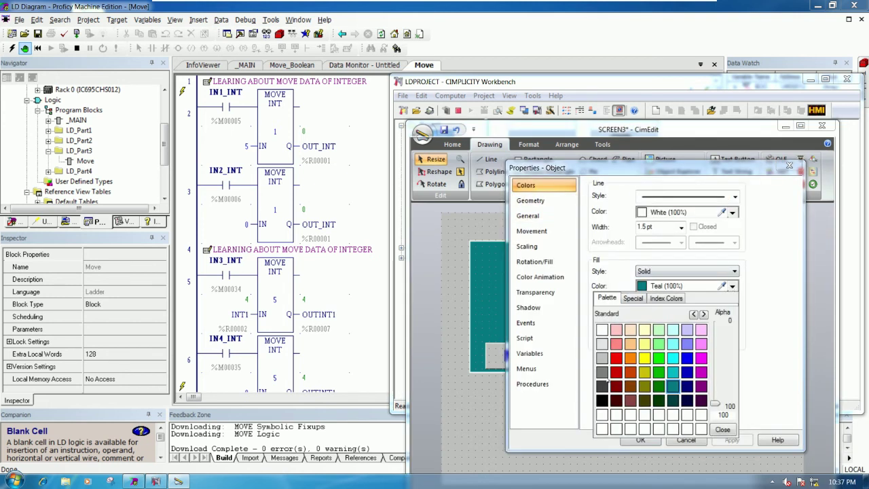
pyautogui.click(602, 400)
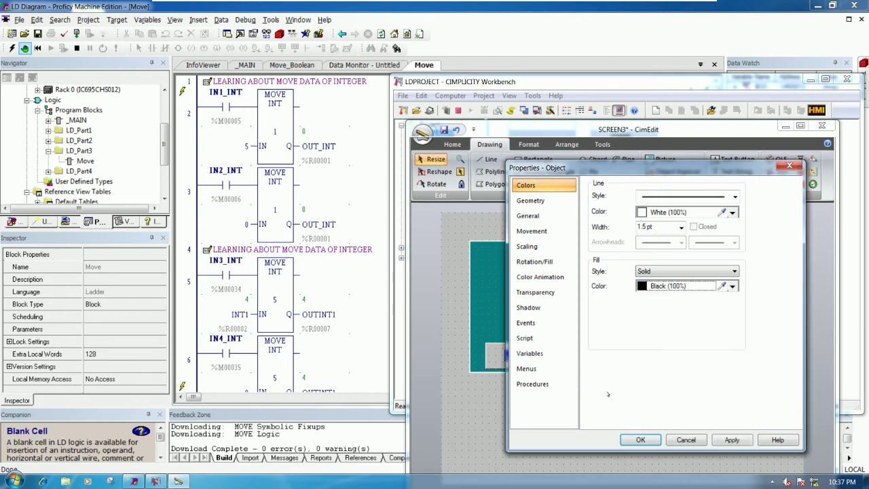
pyautogui.click(640, 440)
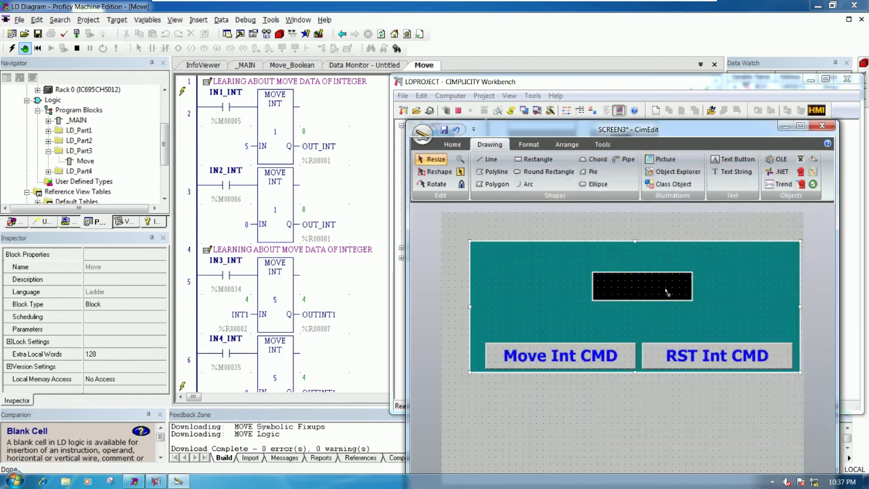
# Add a text string reading ### and place it on the black rectangle.
pyautogui.click(732, 171)
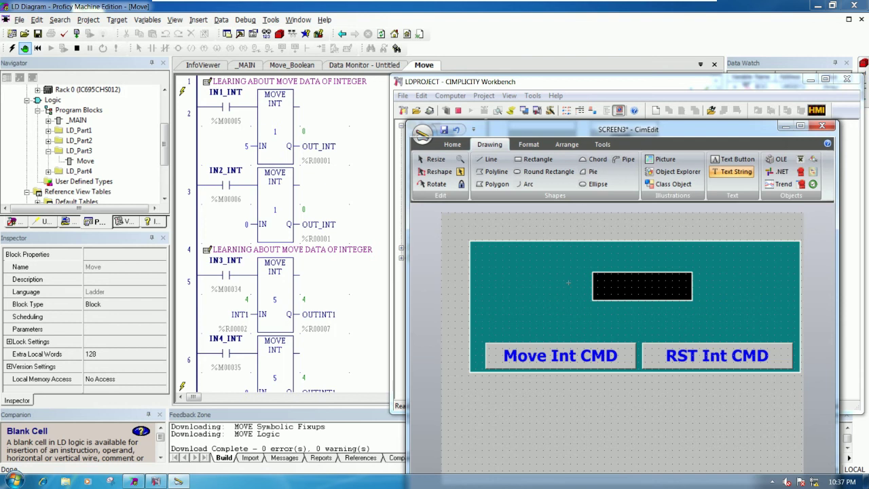
pyautogui.click(516, 282)
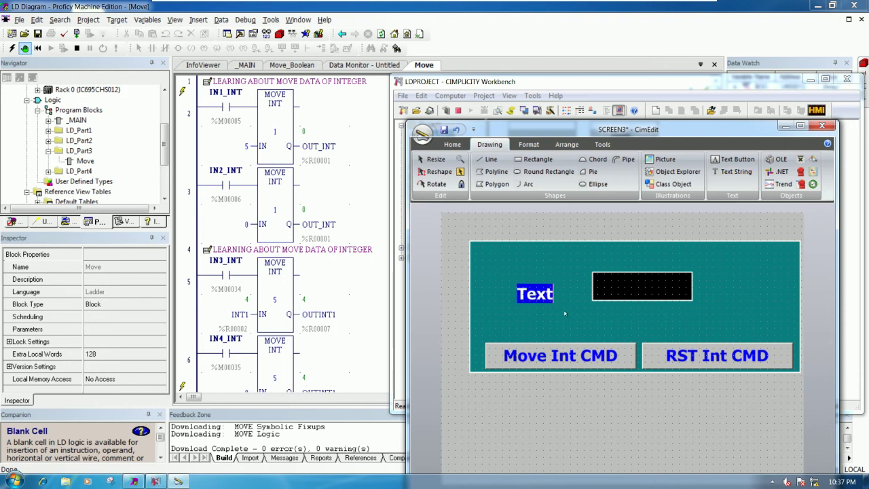
pyautogui.write('###')
pyautogui.press('Escape')
pyautogui.moveTo(551, 299); pyautogui.dragTo(652, 288)
# Centre the ### text's alignment horizontally and vertically and set its fill colour to Lime.
pyautogui.doubleClick(650, 286)
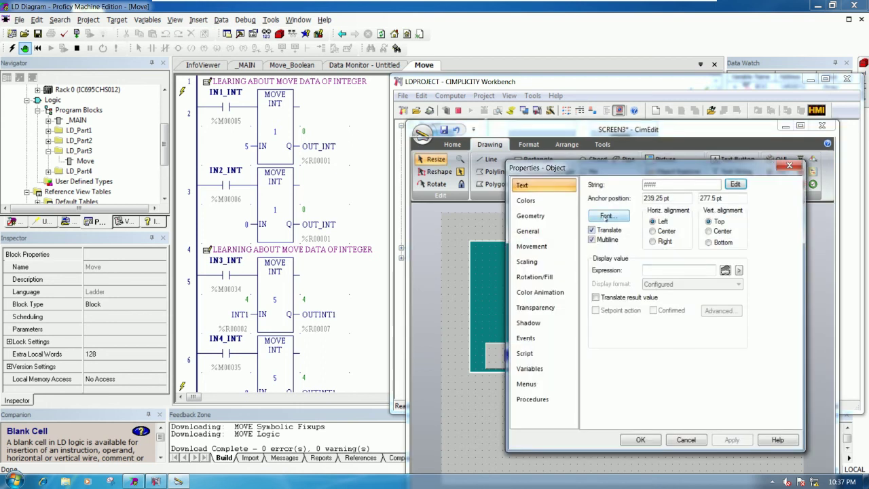
pyautogui.click(654, 231)
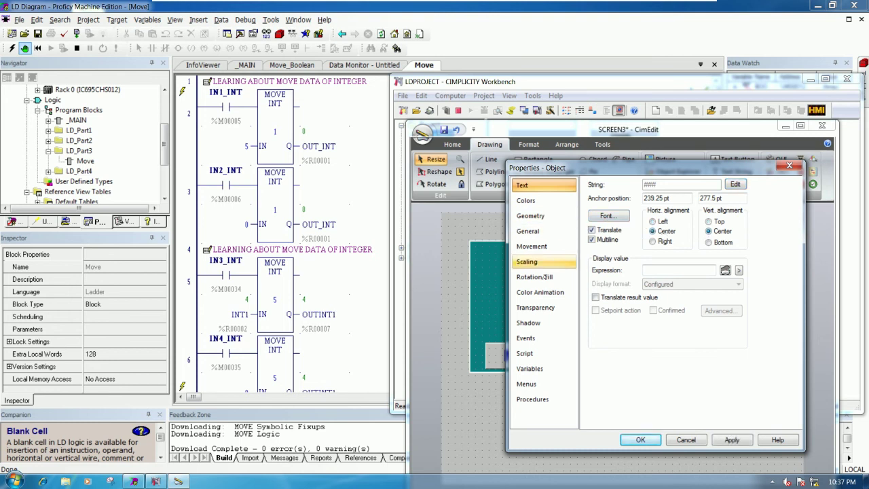
pyautogui.click(526, 201)
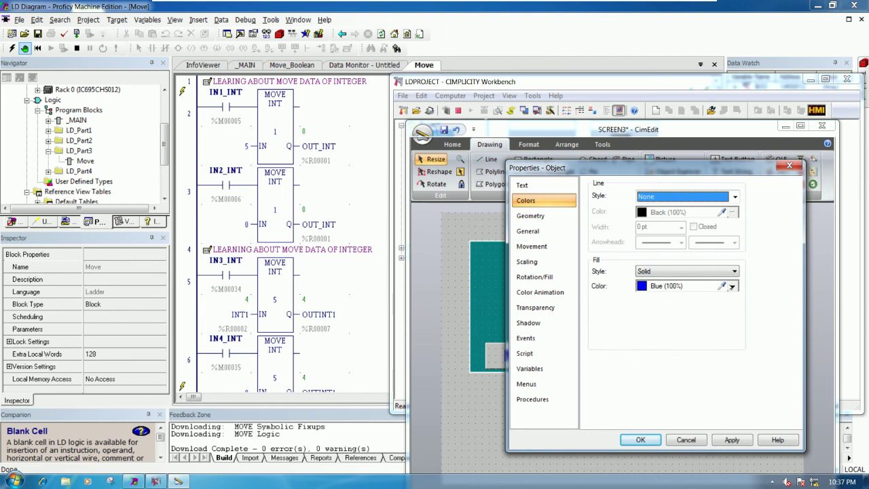
pyautogui.click(732, 286)
pyautogui.click(659, 358)
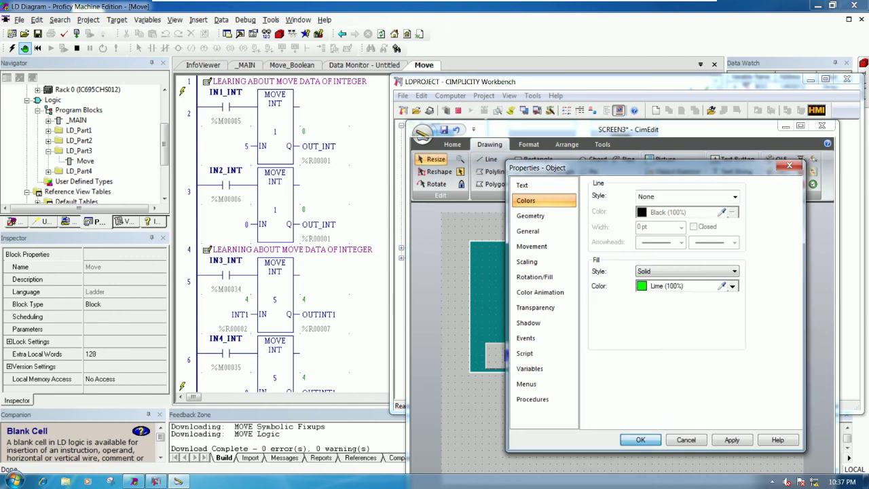
pyautogui.click(640, 440)
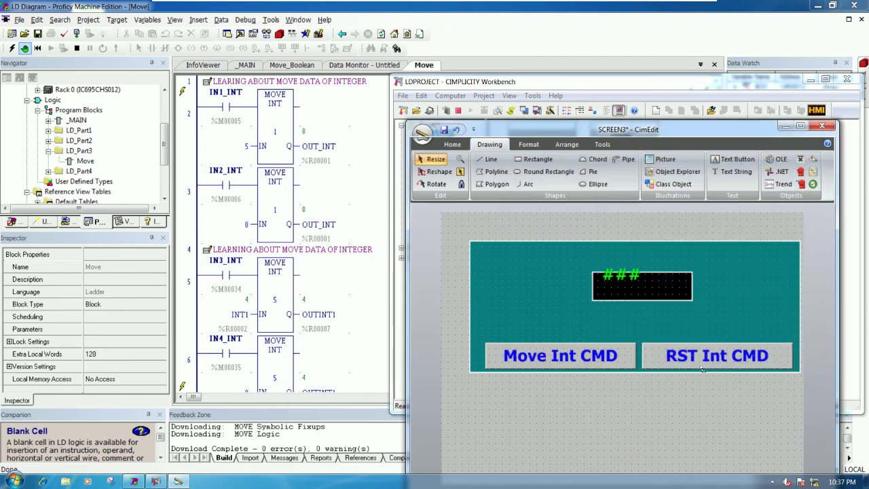
# Move the ### text inside the black rectangle and align the two objects on their centres.
pyautogui.click(658, 286)
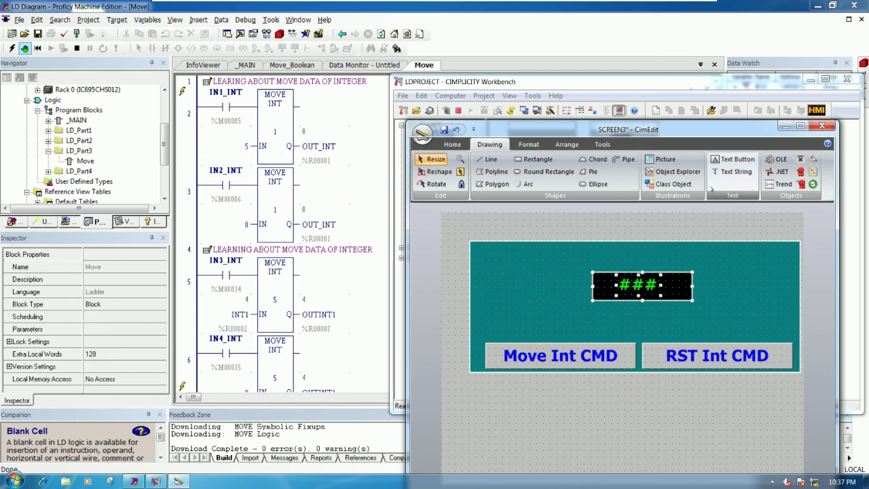
pyautogui.click(567, 145)
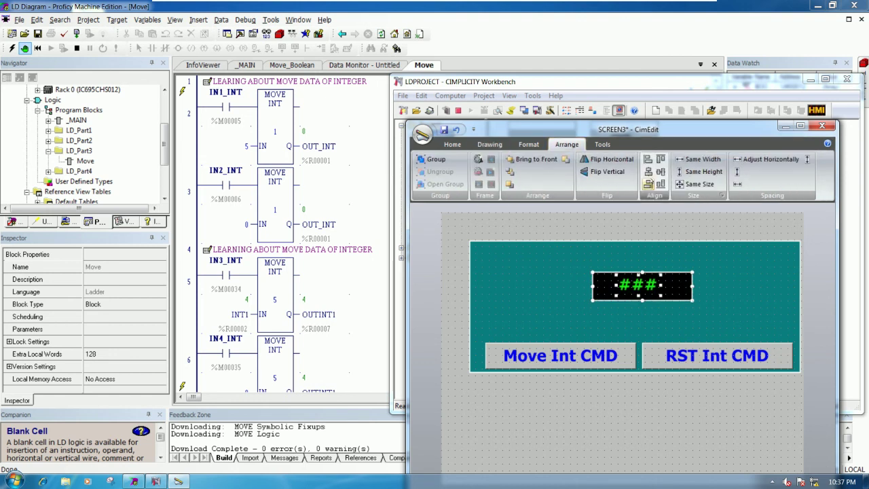
pyautogui.click(648, 171)
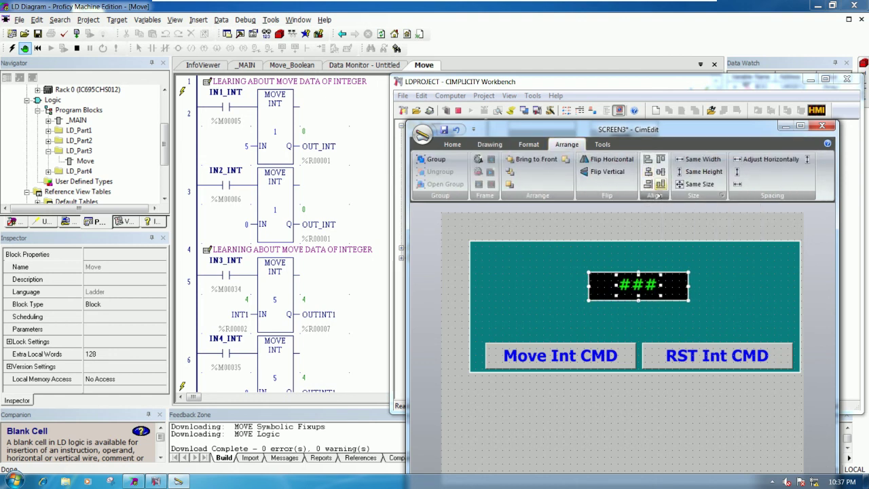
pyautogui.click(729, 307)
# Link the ### text's display value expression to the point OUT_INT from project LDPROJECT.
pyautogui.click(650, 288)
pyautogui.rightClick(650, 288)
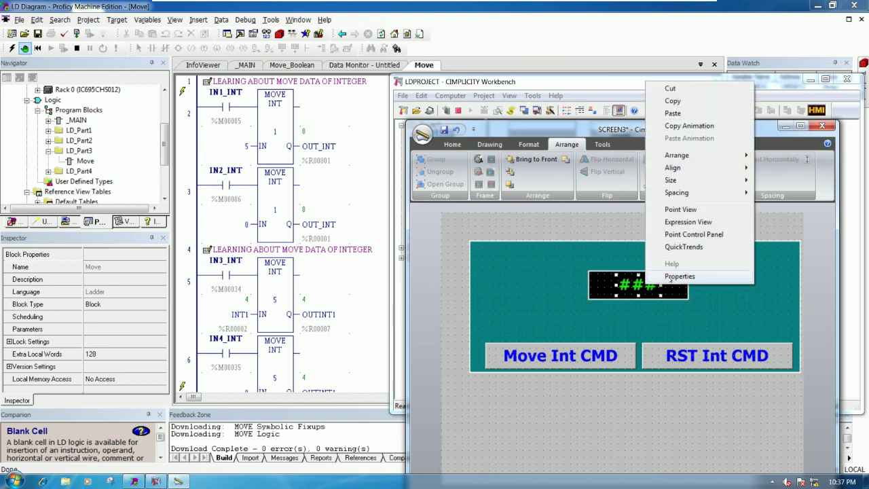
pyautogui.click(670, 279)
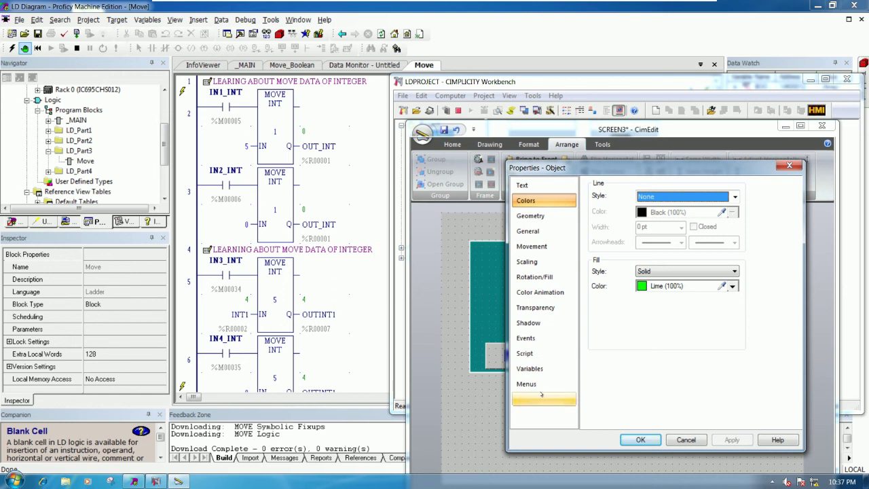
pyautogui.click(524, 185)
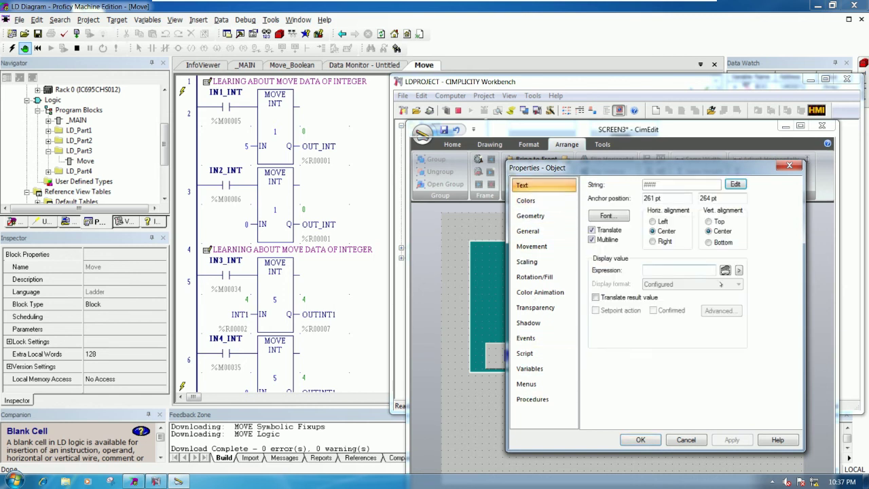
pyautogui.click(739, 270)
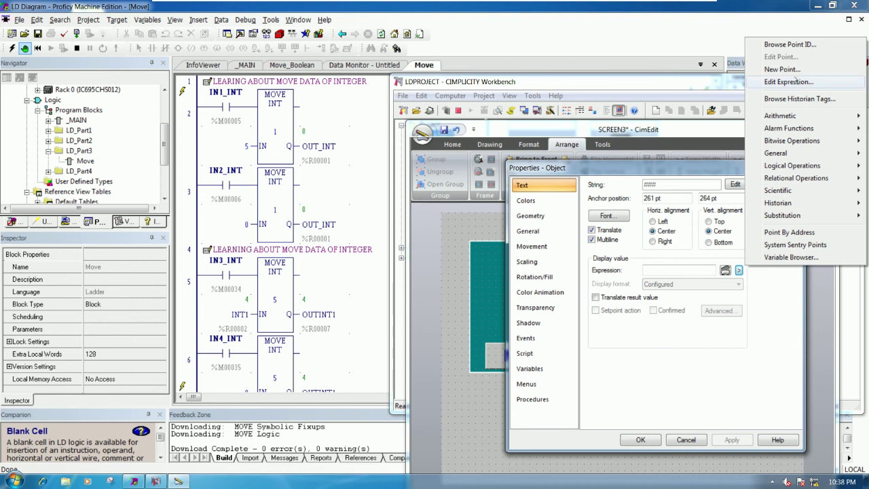
pyautogui.click(789, 44)
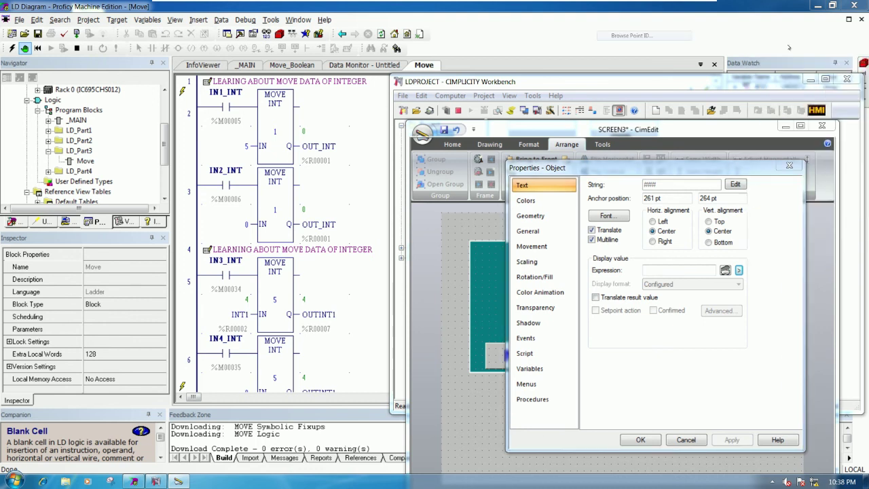
pyautogui.moveTo(625, 334); pyautogui.dragTo(623, 334)
pyautogui.click(599, 363)
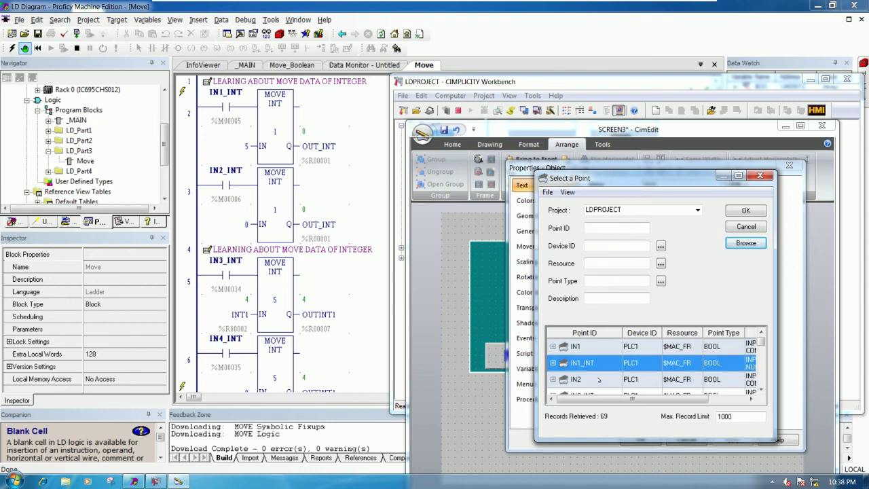
pyautogui.scroll(-1, 599, 380)
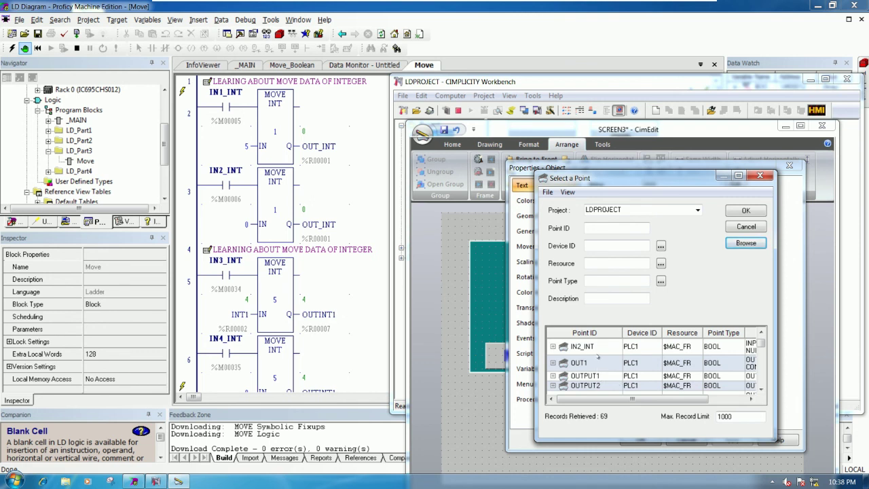
pyautogui.click(602, 348)
pyautogui.click(596, 364)
pyautogui.scroll(-1, 609, 367)
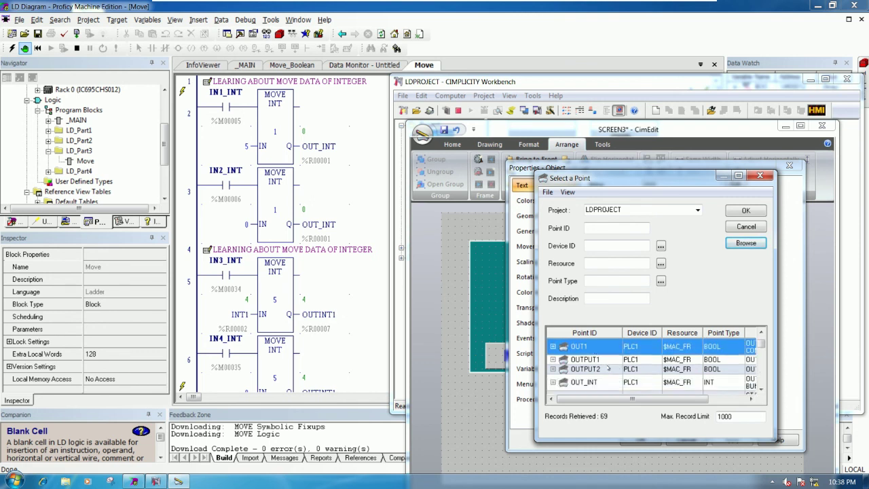
pyautogui.click(590, 383)
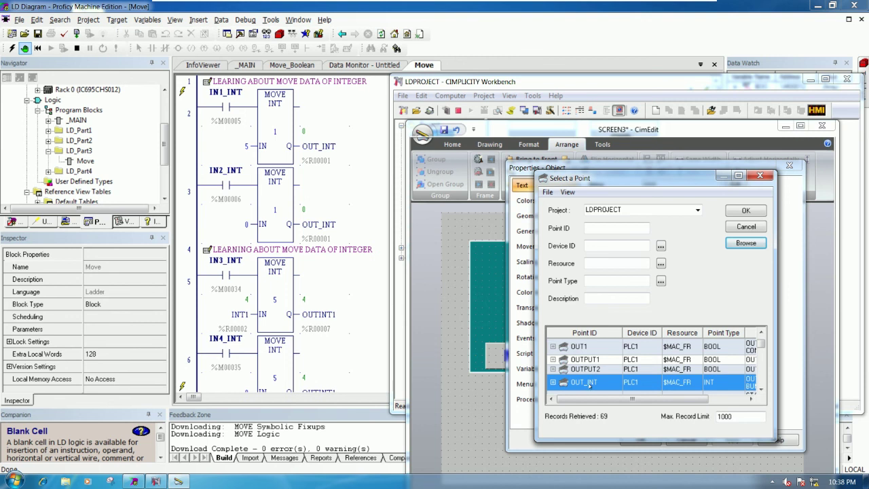
pyautogui.doubleClick(591, 384)
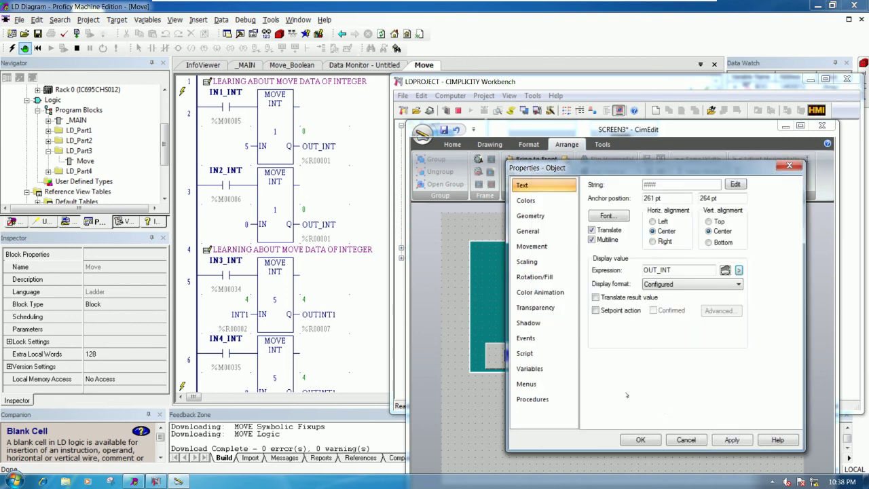
# Set the ### text's display format to Integer, apply the properties and save SCREEN3.
pyautogui.click(686, 285)
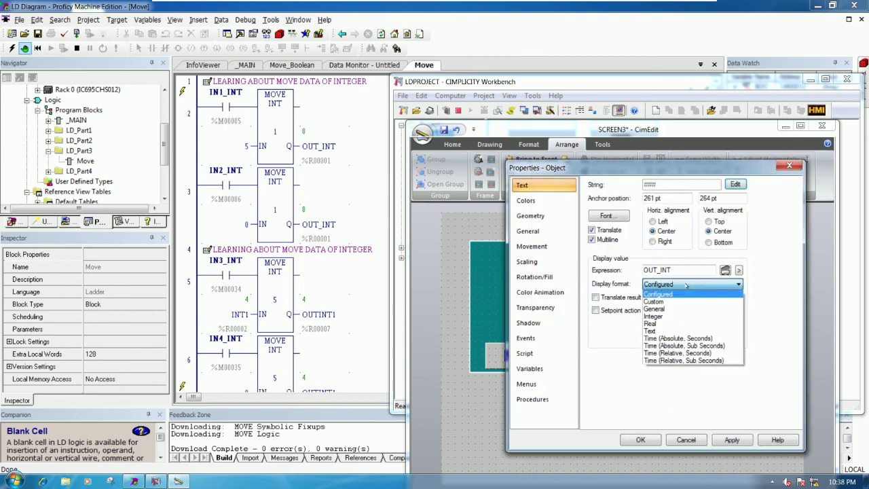
pyautogui.click(658, 317)
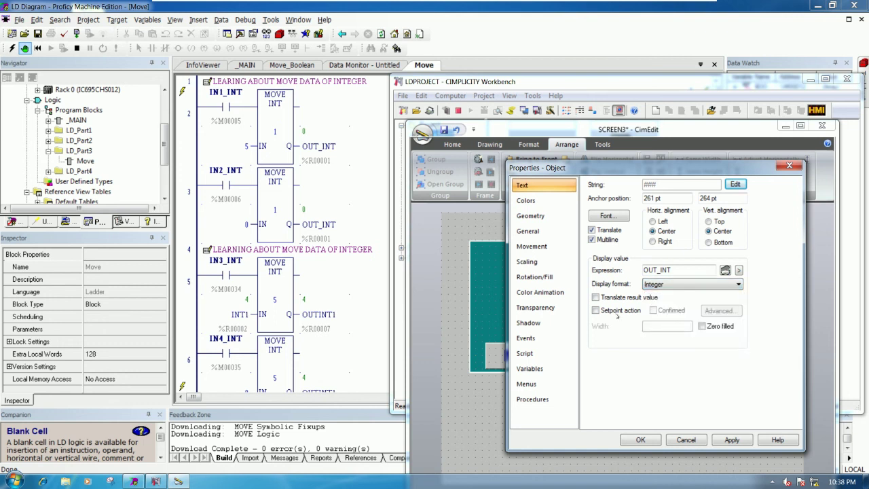
pyautogui.click(643, 440)
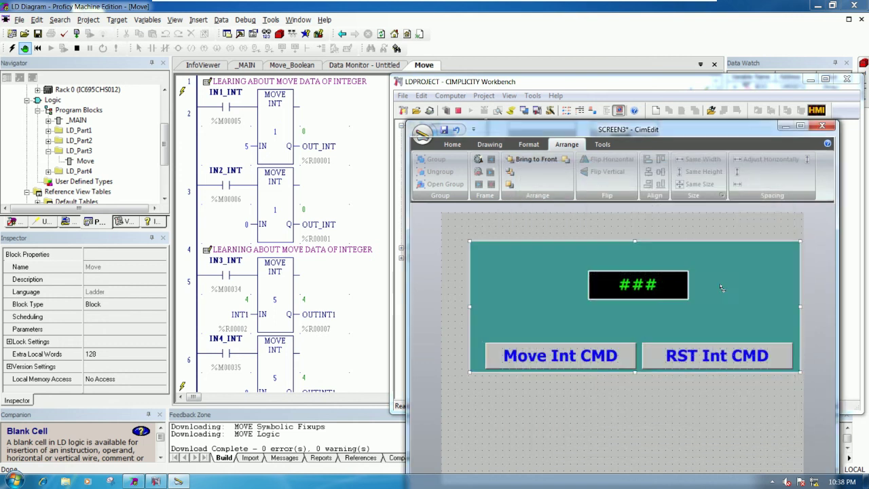
pyautogui.click(444, 129)
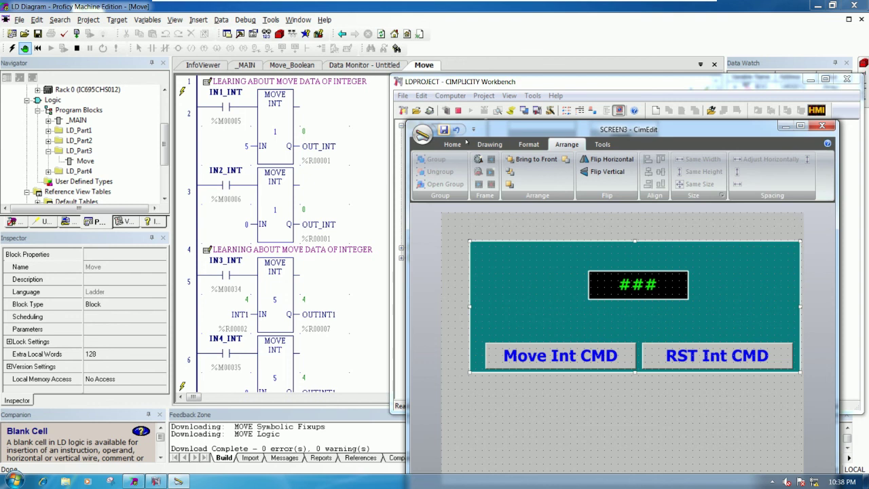
# Test-run SCREEN3 beside the ladder logic and trigger Move Int CMD followed by RST Int CMD, checking OUT_INT in the ladder.
pyautogui.click(452, 144)
pyautogui.click(799, 159)
pyautogui.moveTo(265, 13); pyautogui.dragTo(675, 129)
pyautogui.click(547, 310)
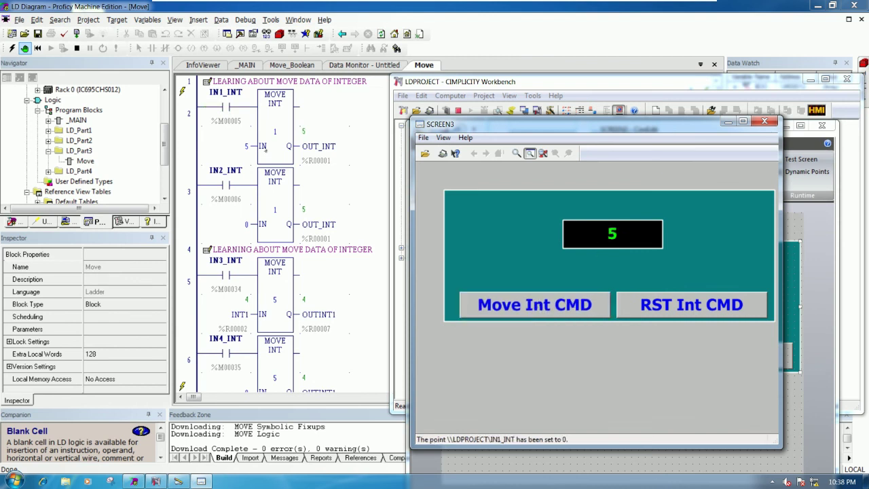
pyautogui.moveTo(331, 155)
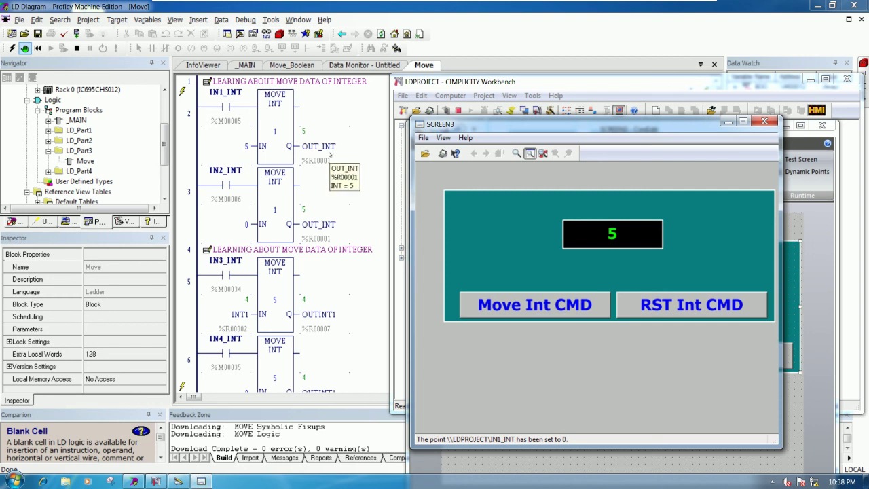
pyautogui.click(662, 306)
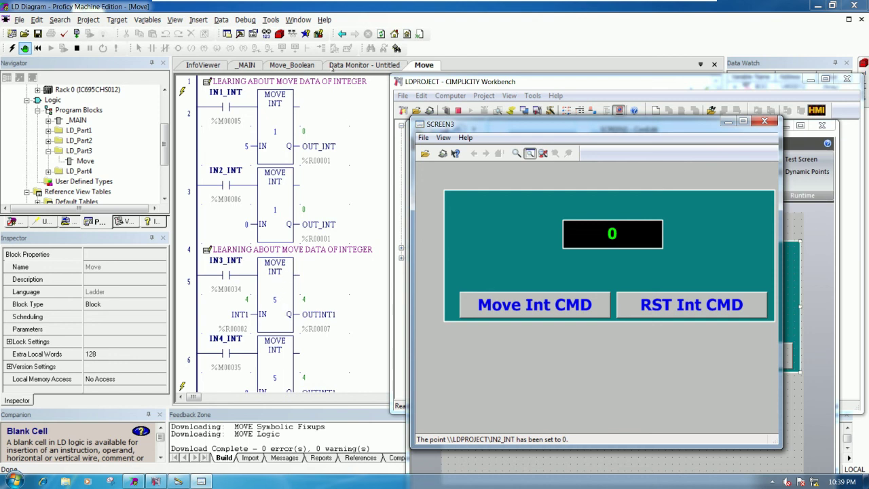
# Show the Move_Boolean ladder block and bring the running SCREEN3 window back in front, placed slightly higher.
pyautogui.click(310, 66)
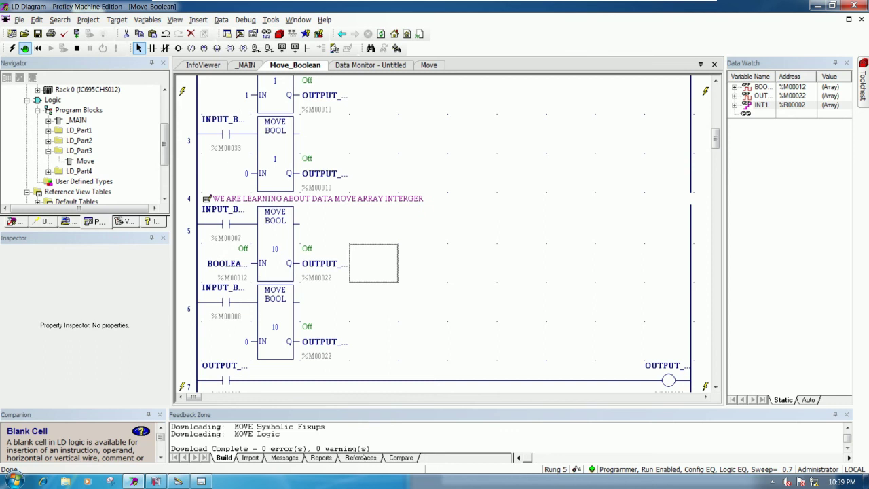
pyautogui.click(203, 481)
pyautogui.moveTo(572, 127); pyautogui.dragTo(577, 88)
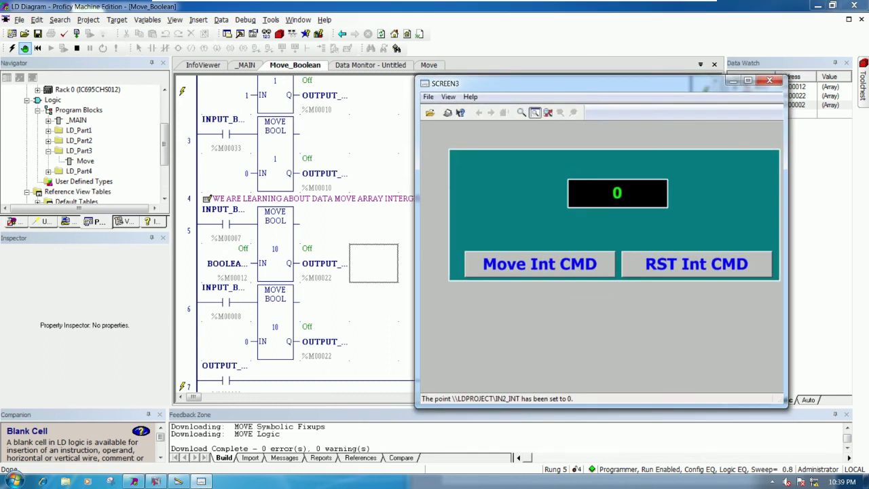